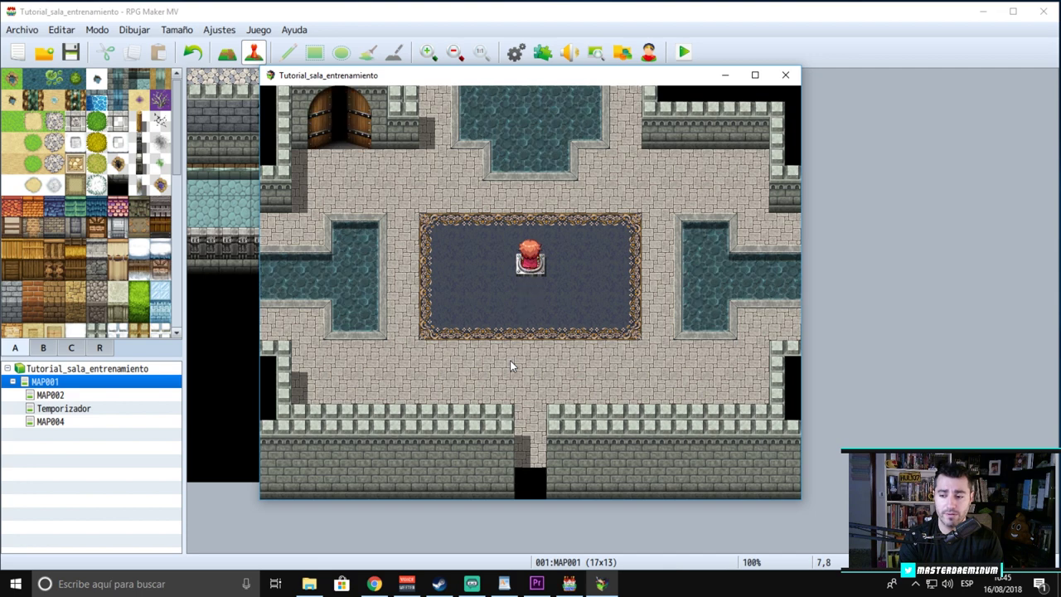
- In the playtest, walk the character off the red floor button and up beyond the dark carpet's corner to test the door timer
key(Left)
key(Left)
key(Left)
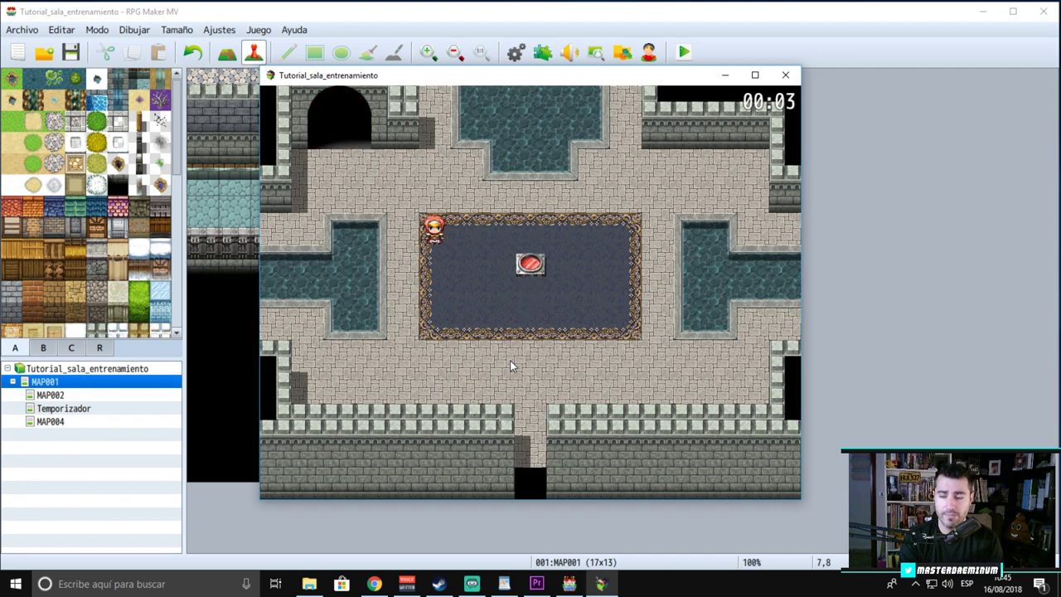
key(Down)
key(Up)
key(Up)
key(Left)
key(Down)
key(Down)
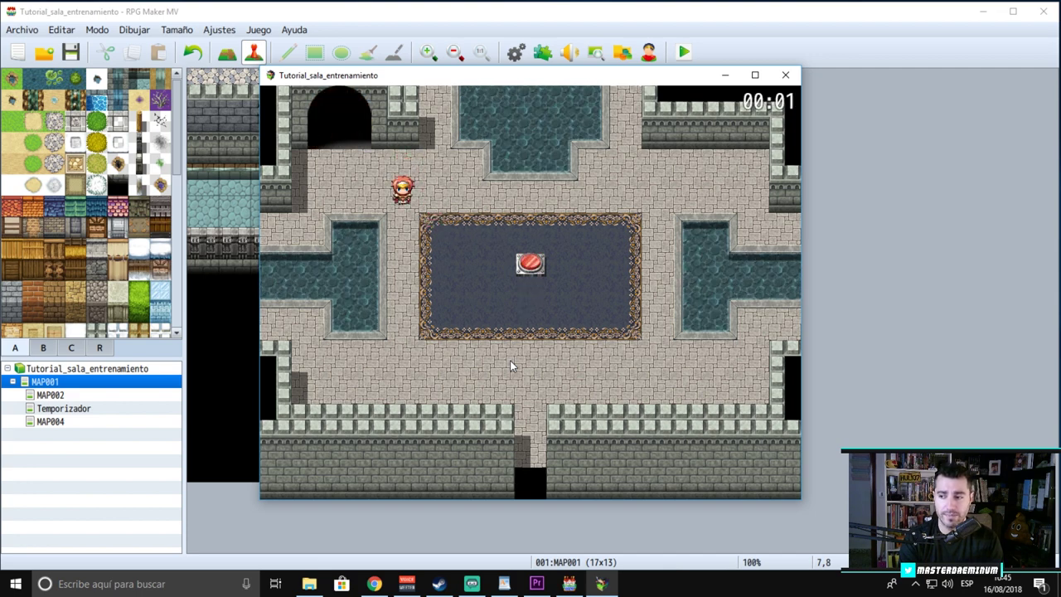
- Walk the character back onto the red floor button to trigger the timed door again
key(Right)
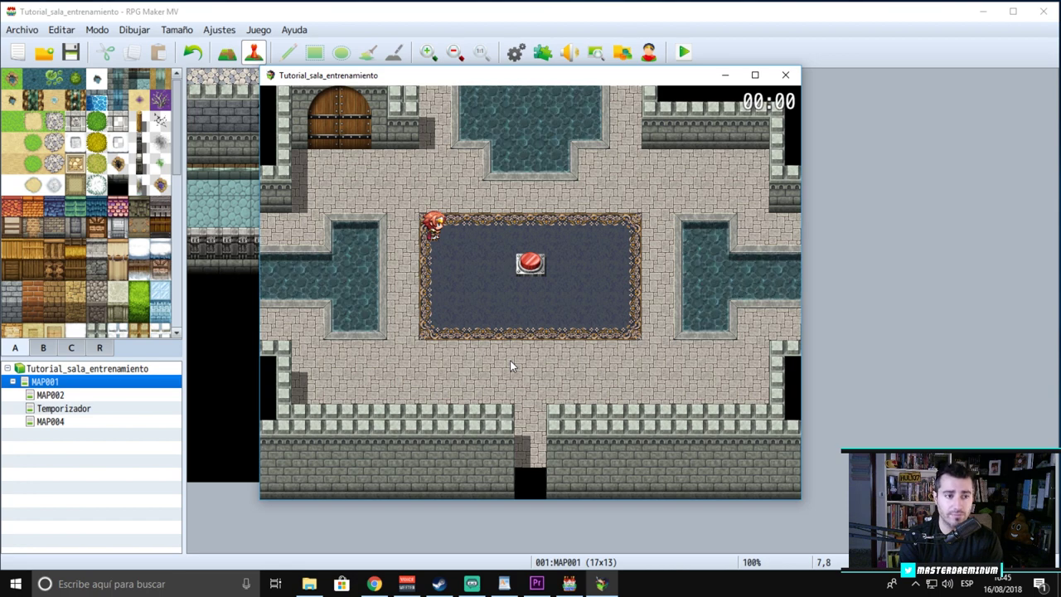
key(Right)
key(Right)
key(Right)
key(Down)
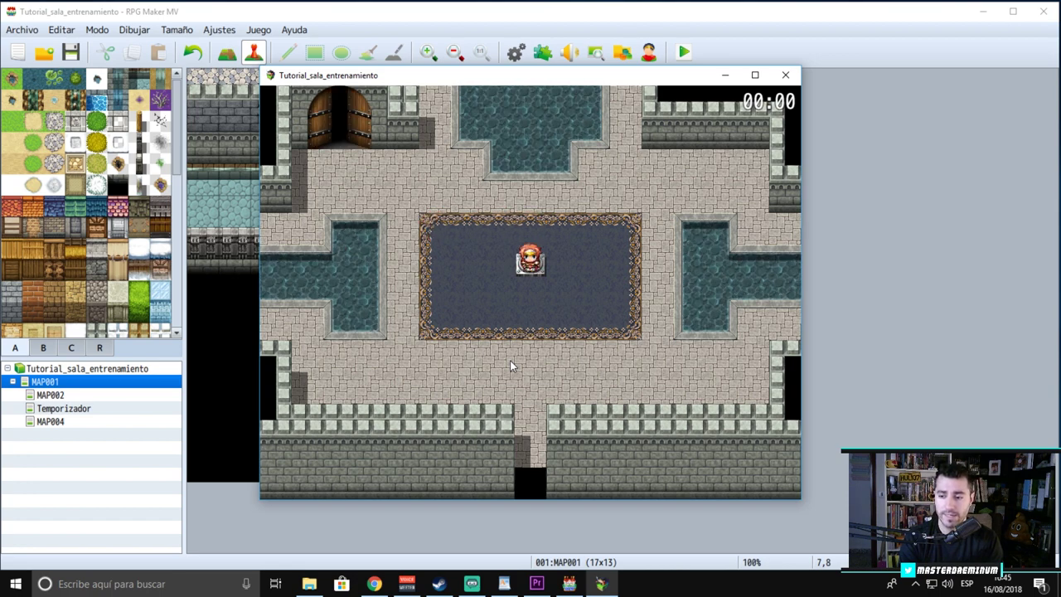
- Take the character from the floor button through the open arched door before the countdown ends
key(Left)
key(Left)
key(Left)
key(Up)
key(Up)
key(Up)
key(Left)
key(Left)
key(Left)
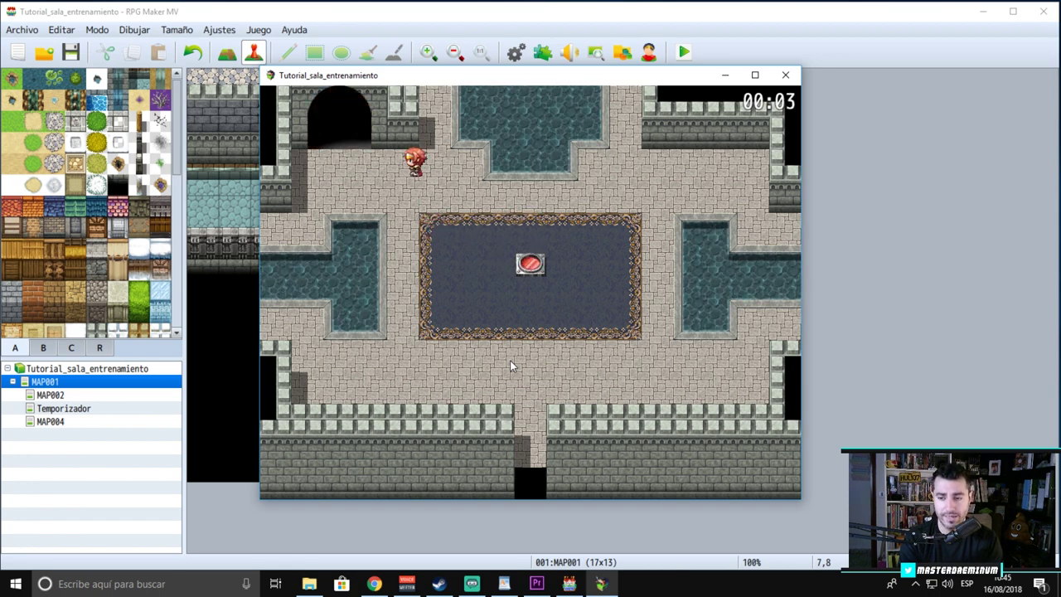
key(Up)
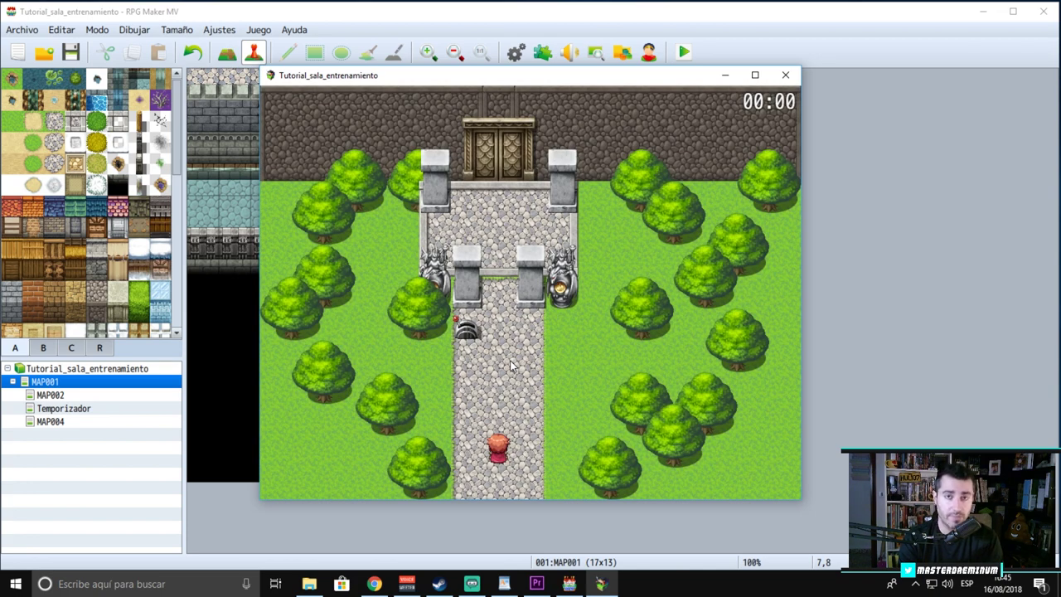
- Walk the character up the stone path to the lever beside the pillars and activate it
key(Up)
key(Up)
key(Up)
key(Up)
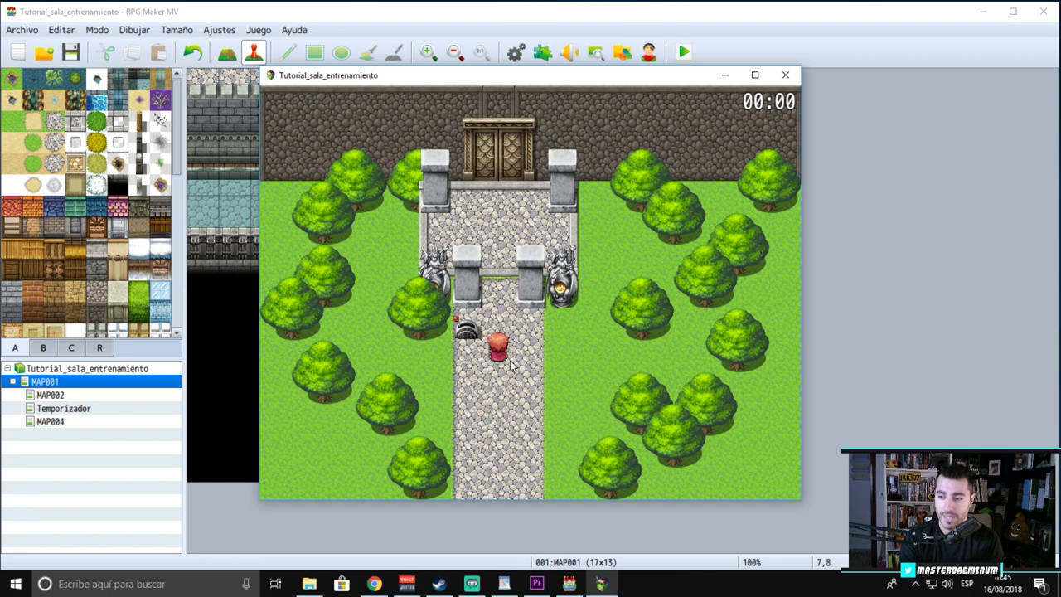
key(Left)
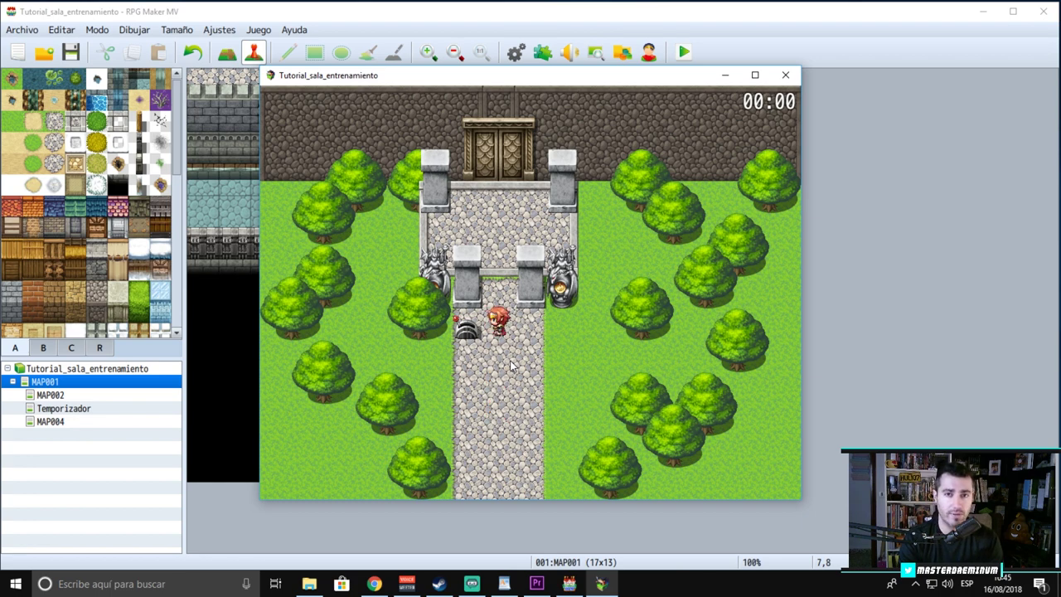
key(Return)
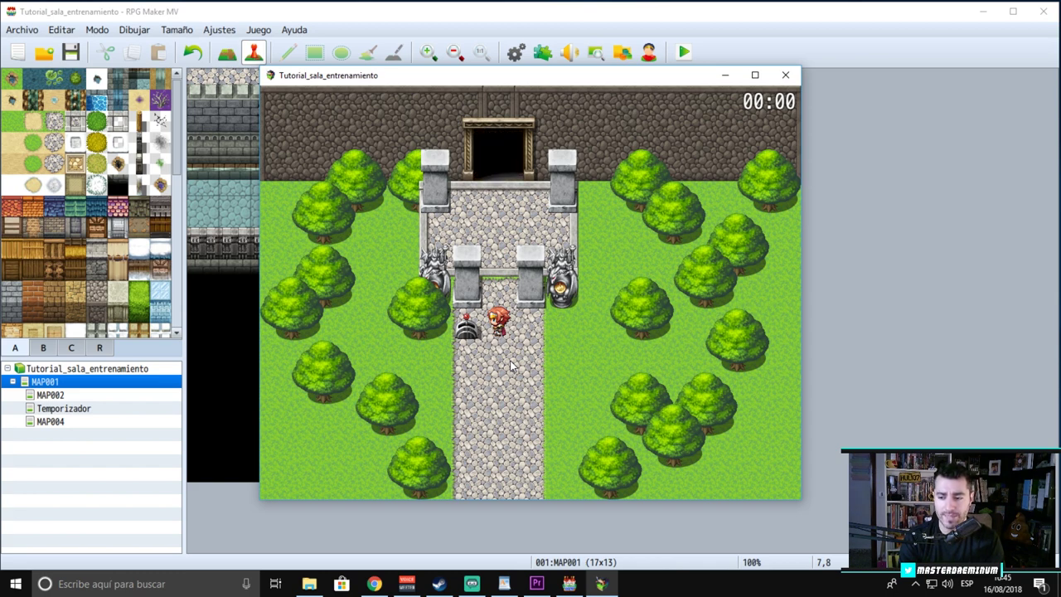
- Step away from the lever, return to operate it again, and close the playtest
key(Right)
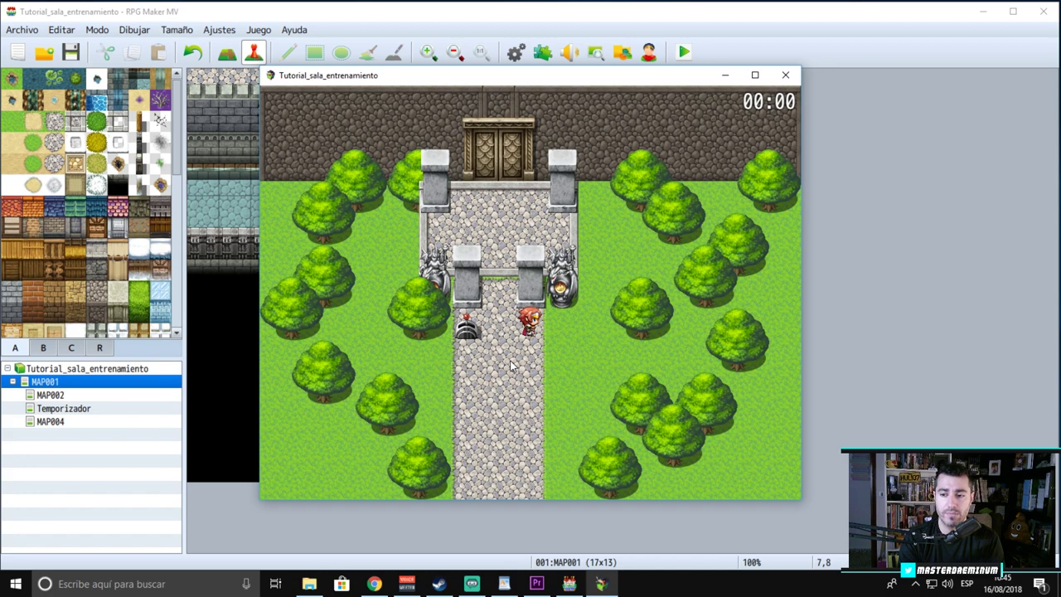
key(Left)
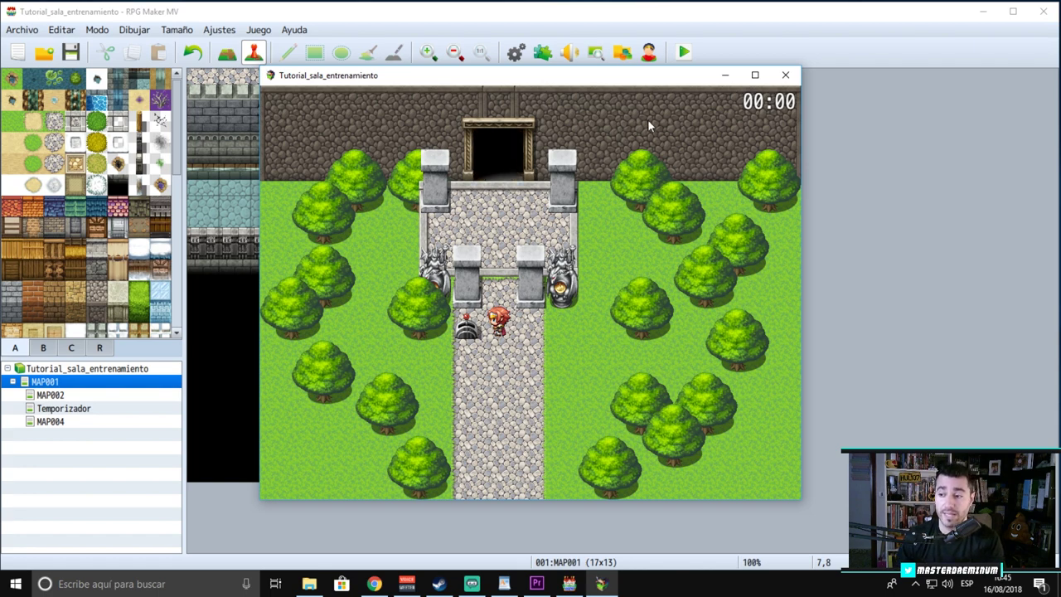
click(785, 74)
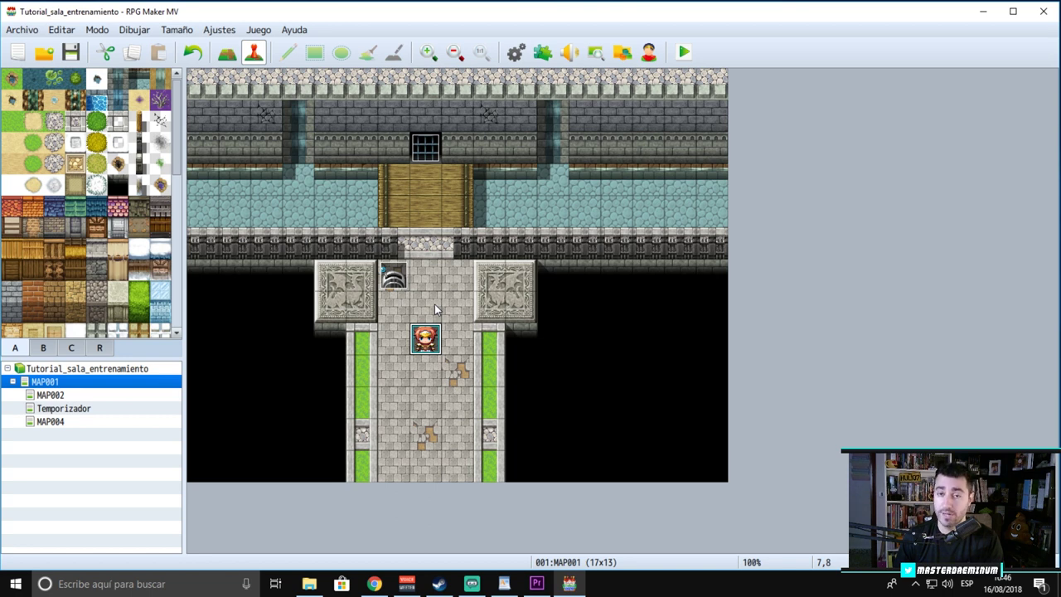
- Open the Palanca event on MAP001 and inspect the variable operation that adds 1 to Interruptor puerta
double_click(392, 278)
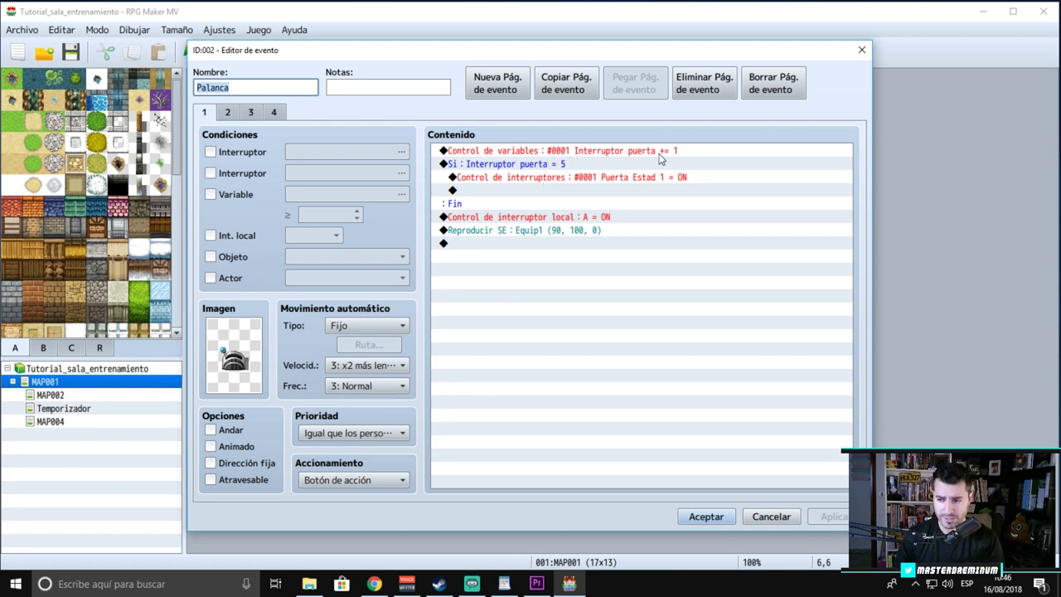
click(660, 158)
right_click(661, 157)
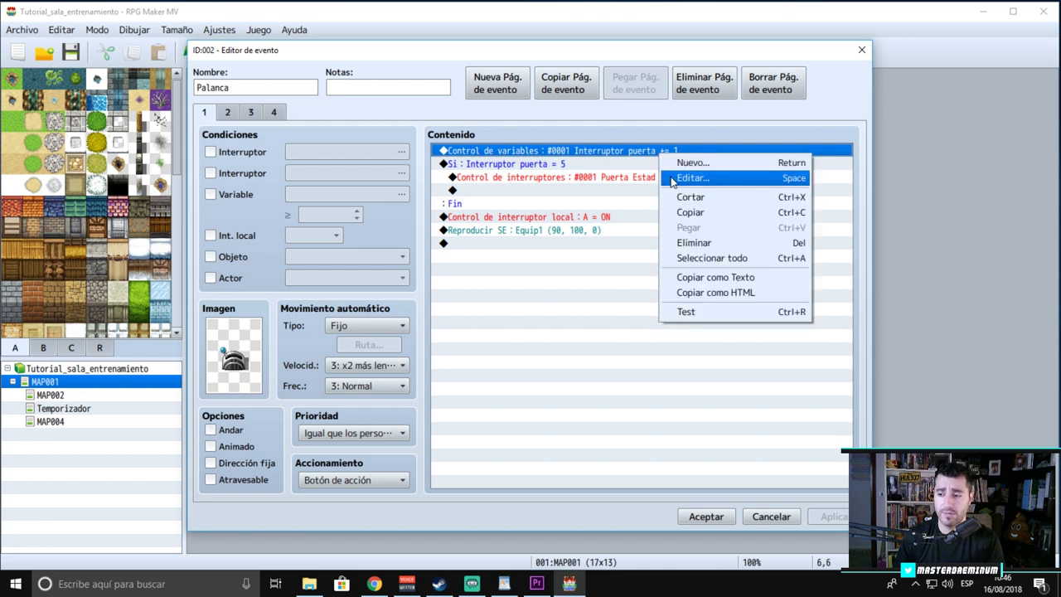
click(678, 179)
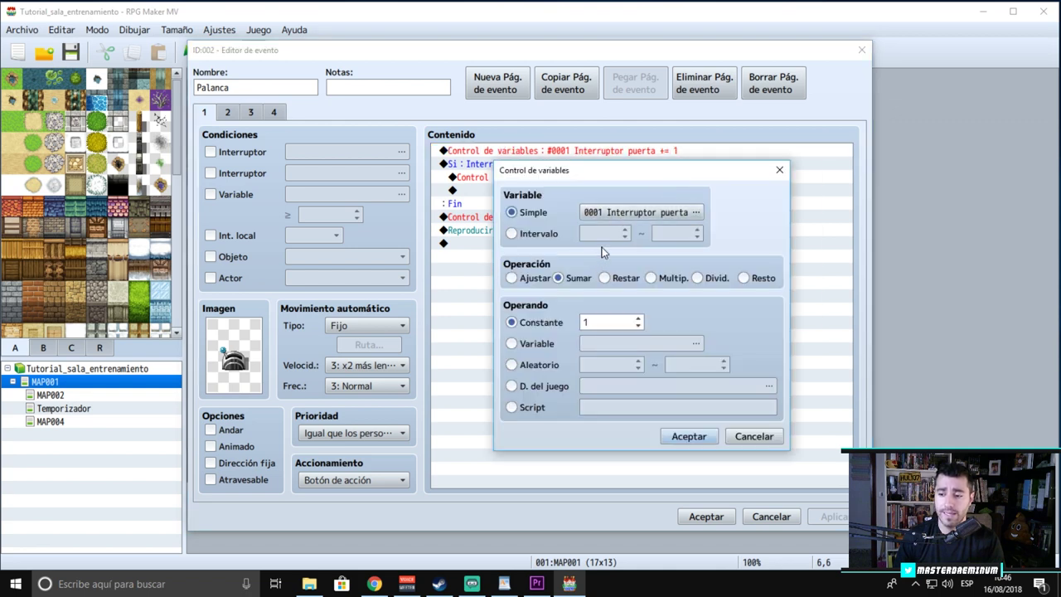
click(638, 212)
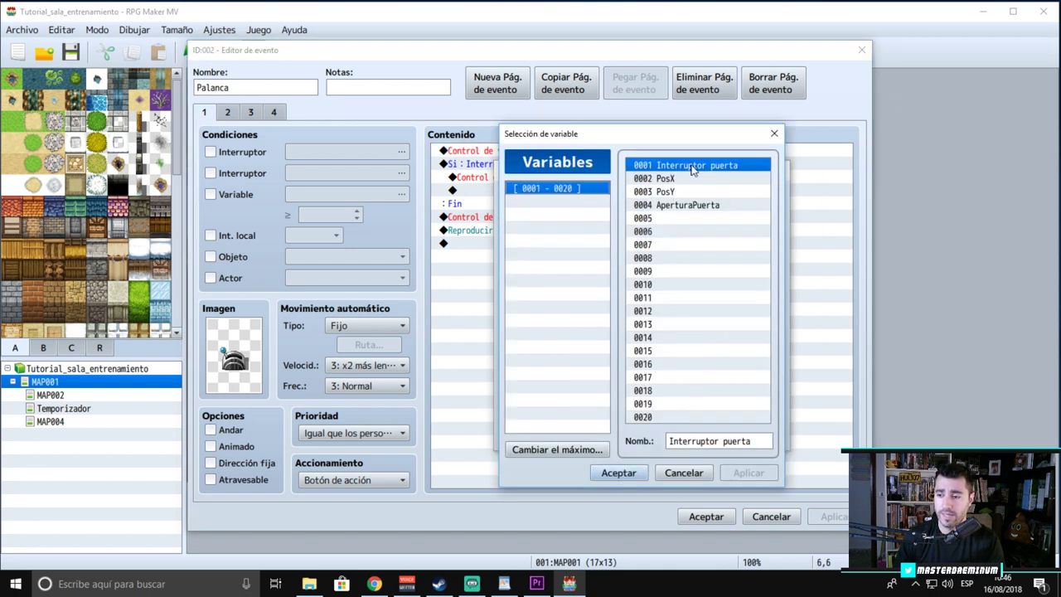
click(684, 473)
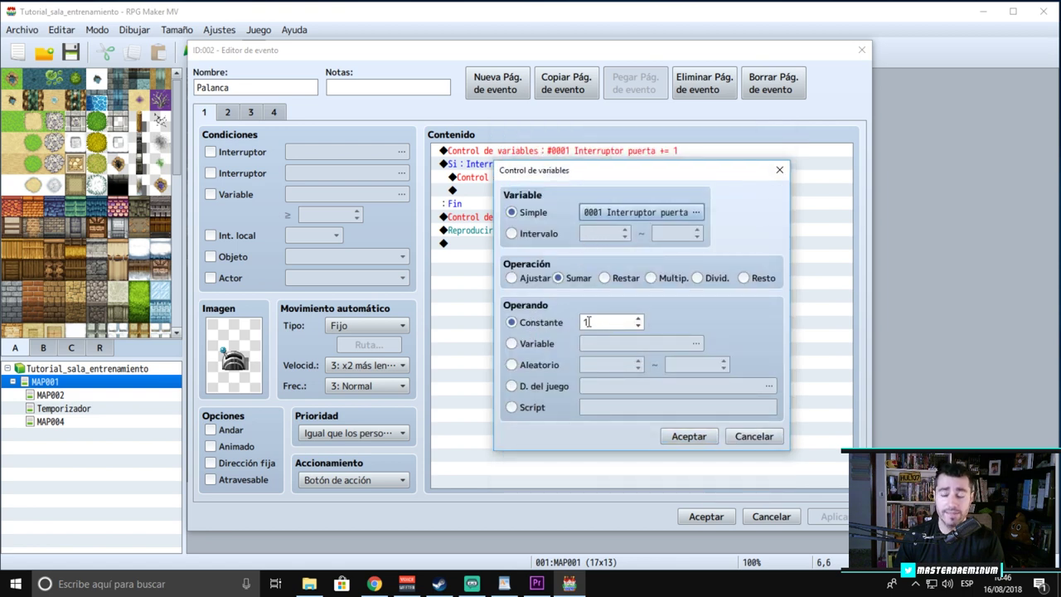
click(687, 438)
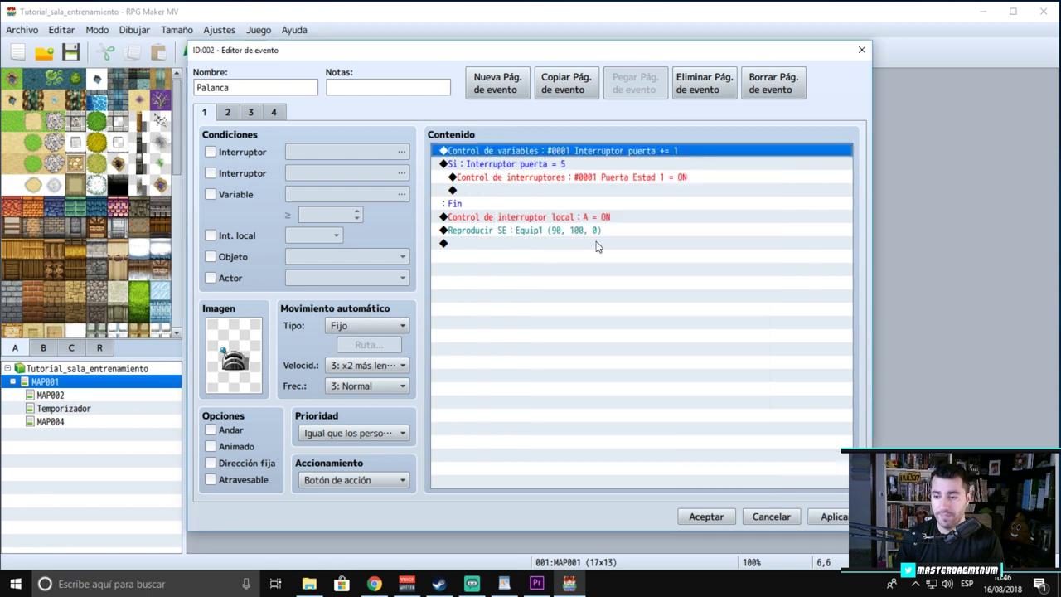
- Review the first Palanca page's remaining commands: the Interruptor puerta = 5 condition, the Puerta Estad 1 switch, local switch A and the Equip1 sound
click(487, 164)
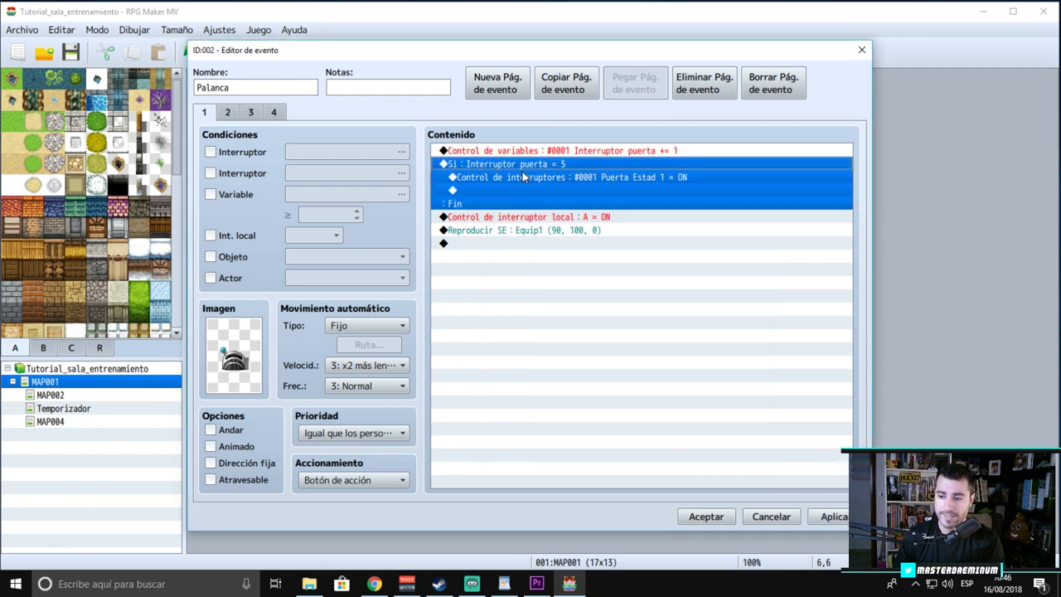
click(656, 153)
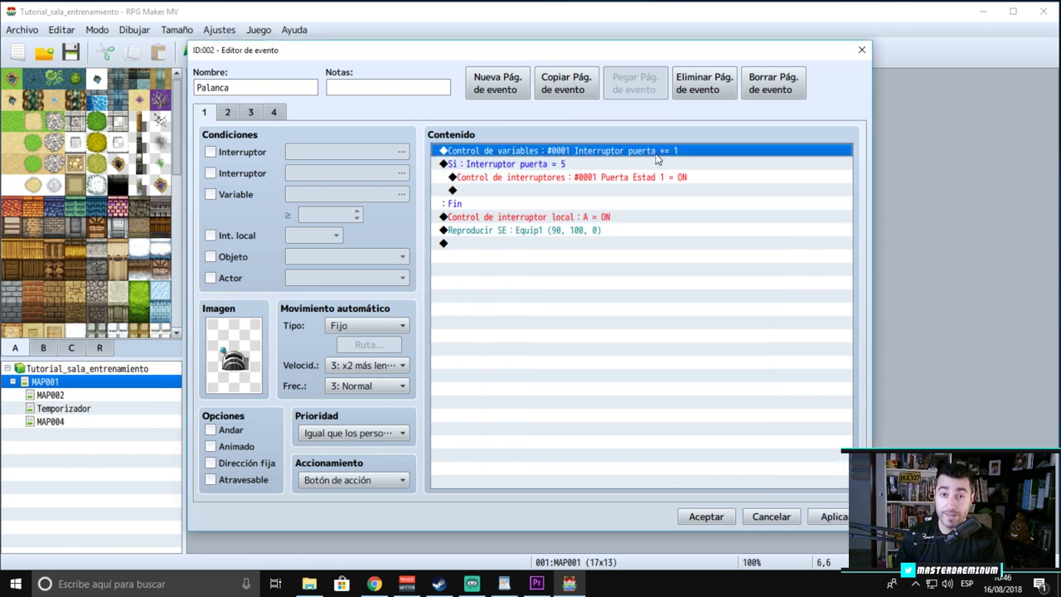
click(578, 187)
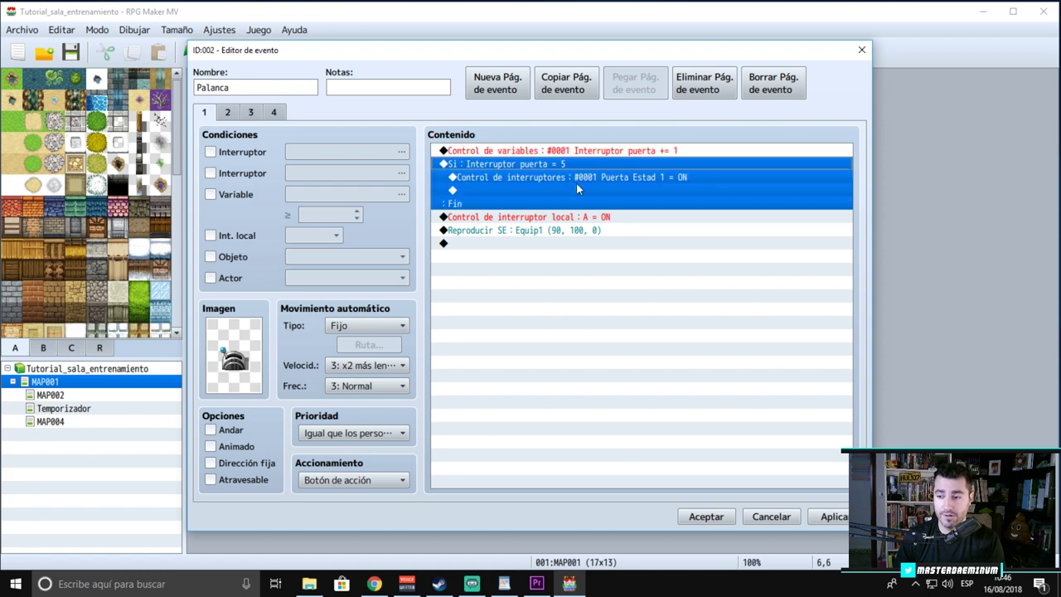
click(644, 178)
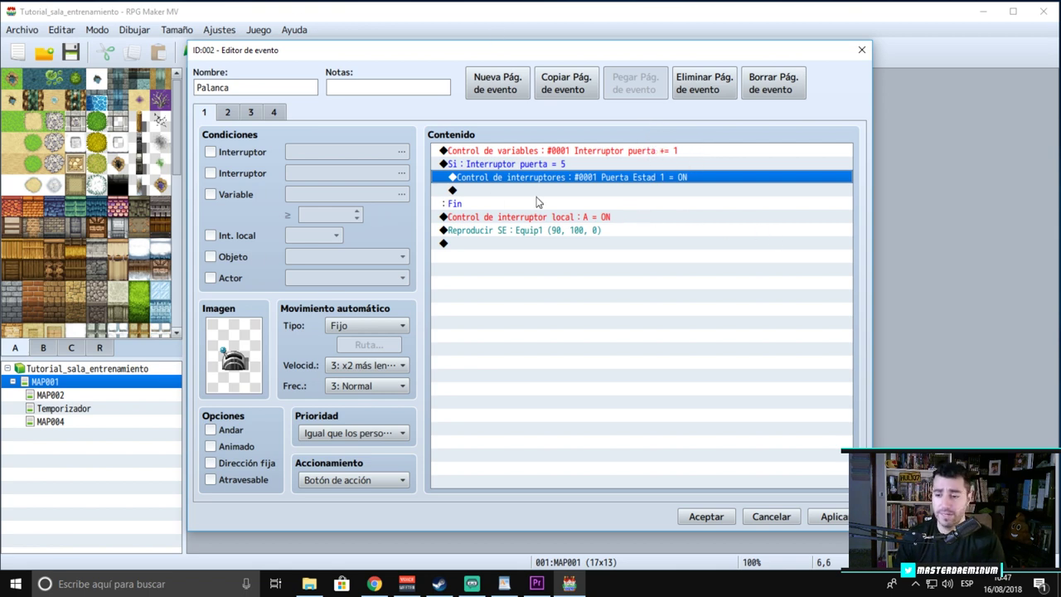
click(585, 218)
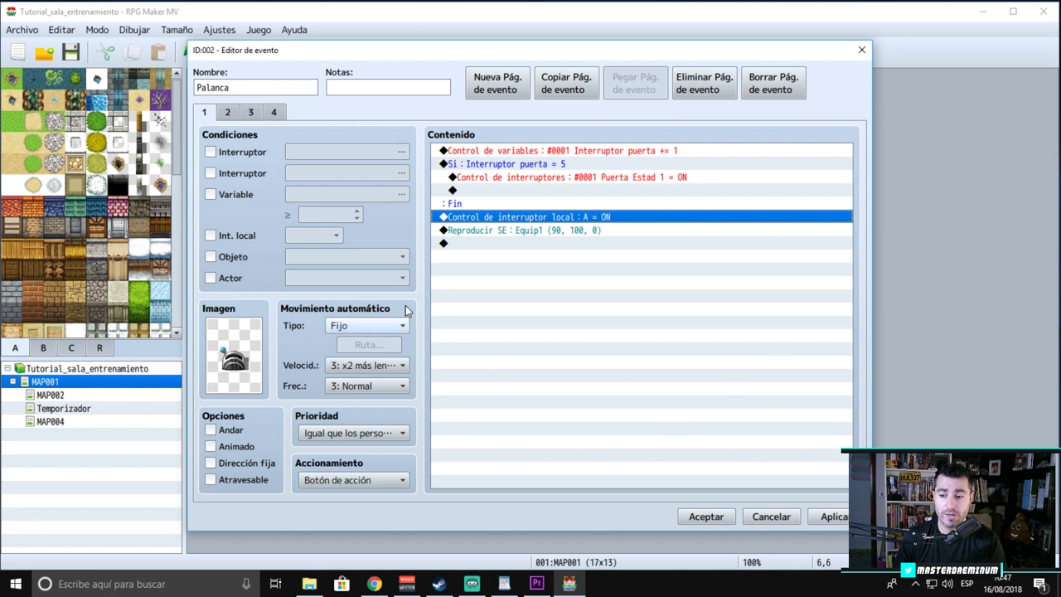
click(524, 231)
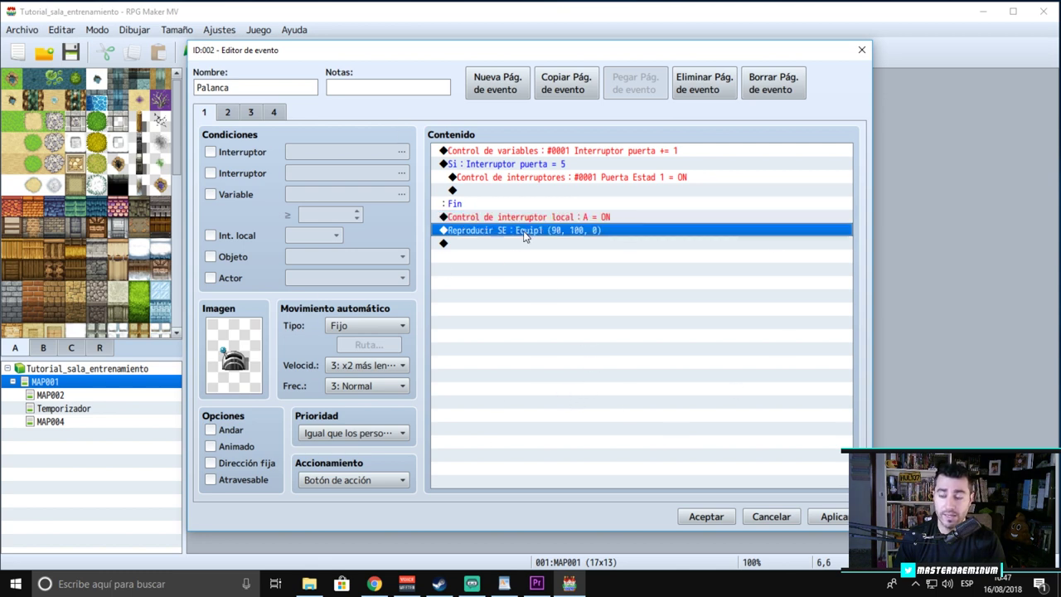
- Examine the second Palanca page's activation conditions and the commands under the Interruptor puerta = 10 branch, comparing it with page 1
click(229, 114)
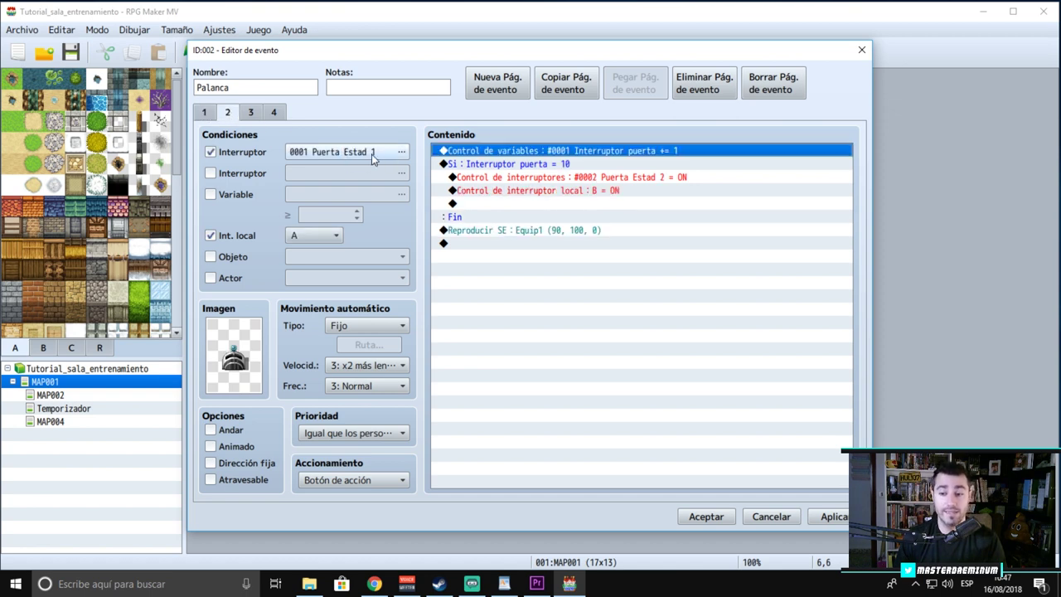
click(205, 112)
click(228, 112)
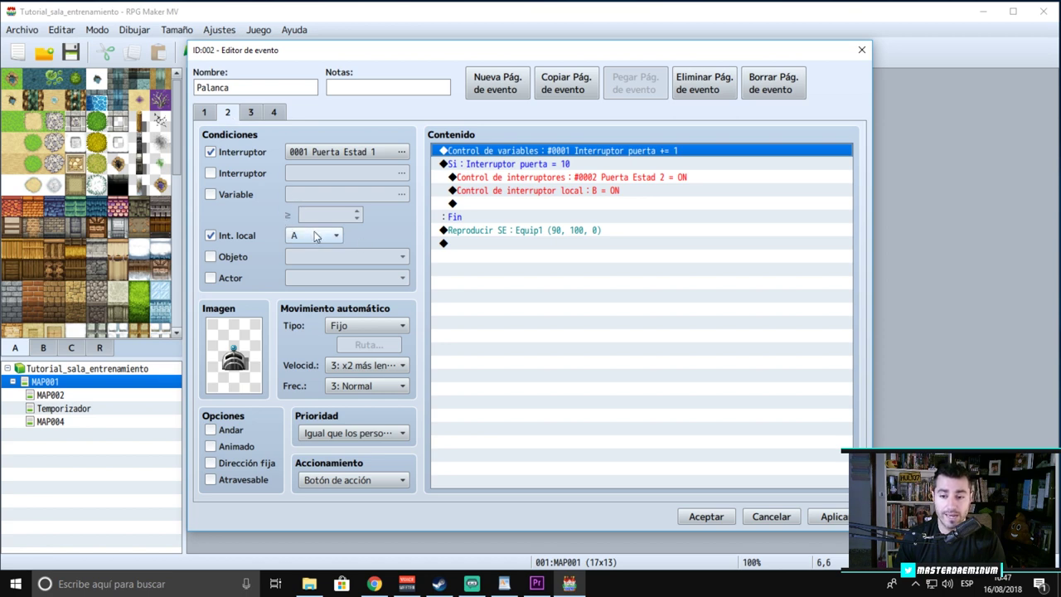
click(204, 112)
click(227, 112)
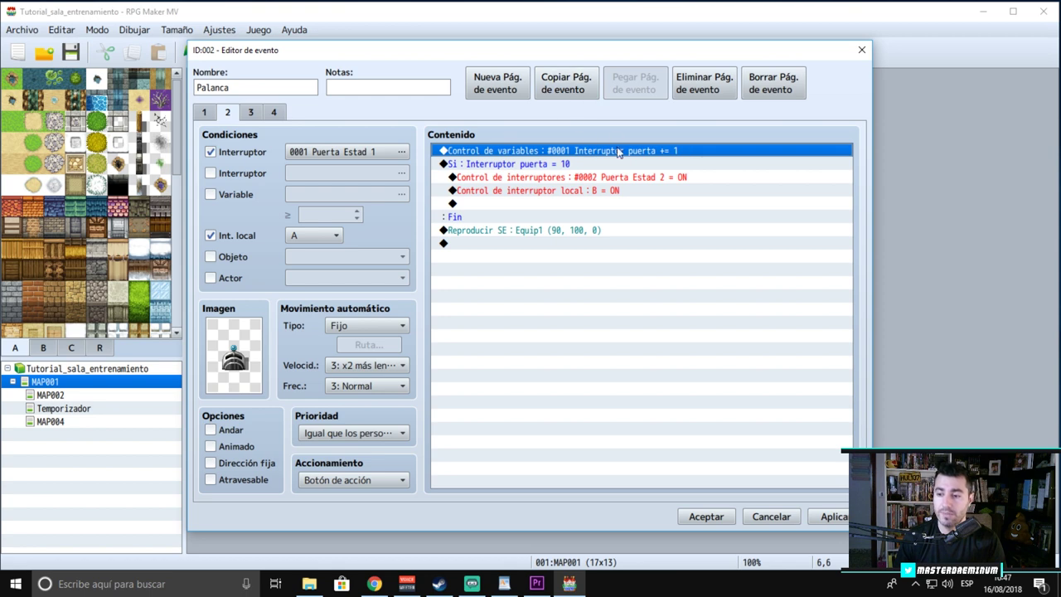
click(568, 164)
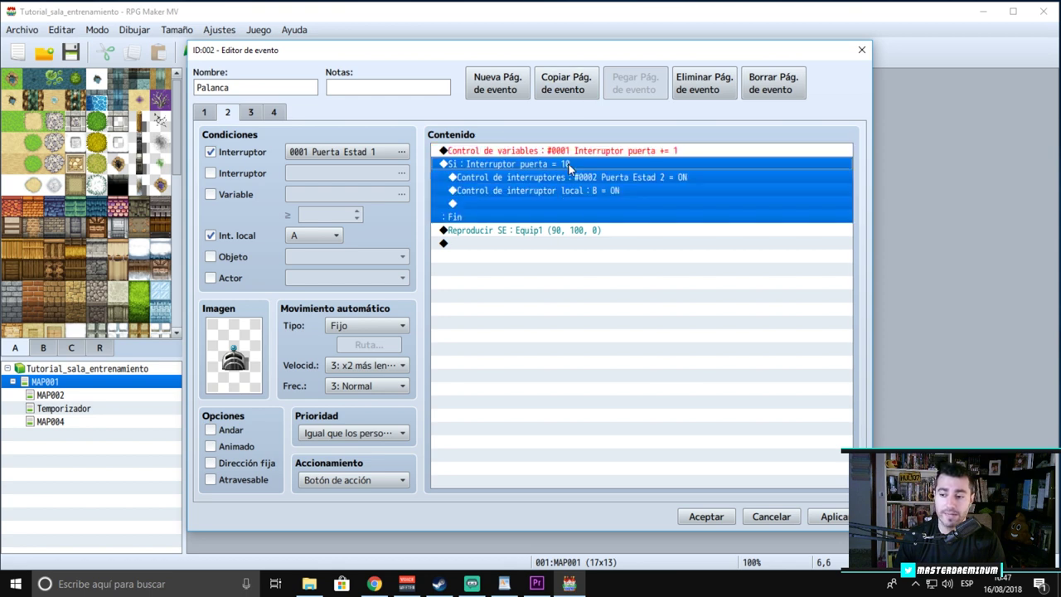
click(628, 179)
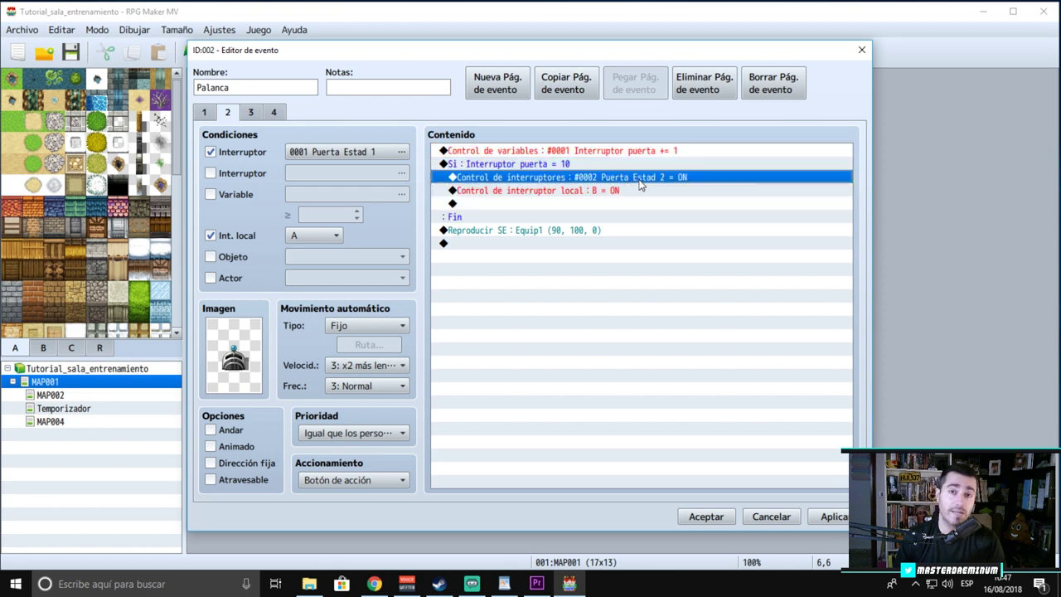
click(590, 191)
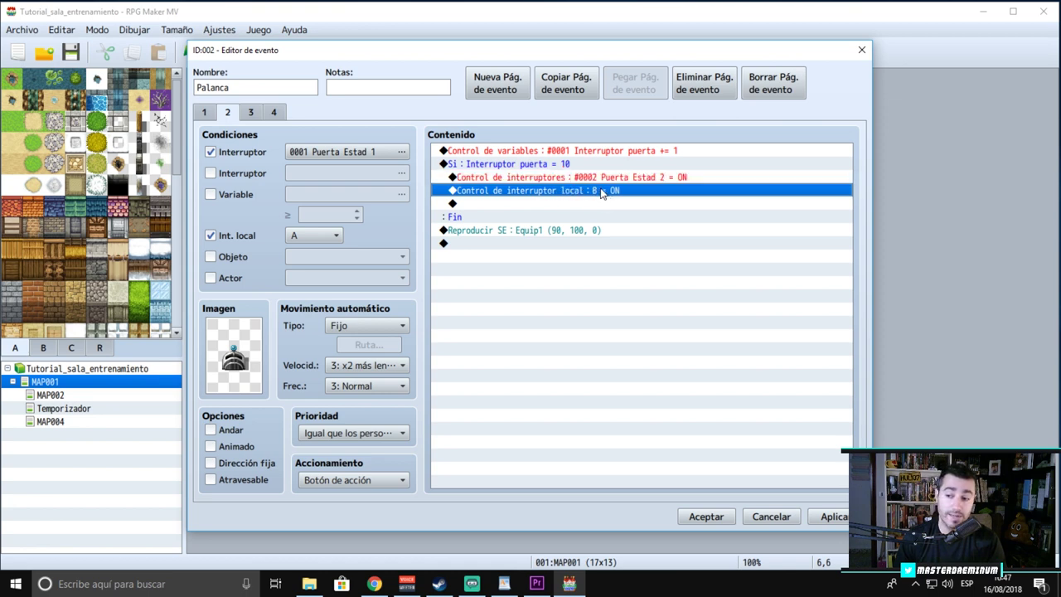
- Review pages 3 and 4 of the Palanca event, then accept and close it
click(251, 117)
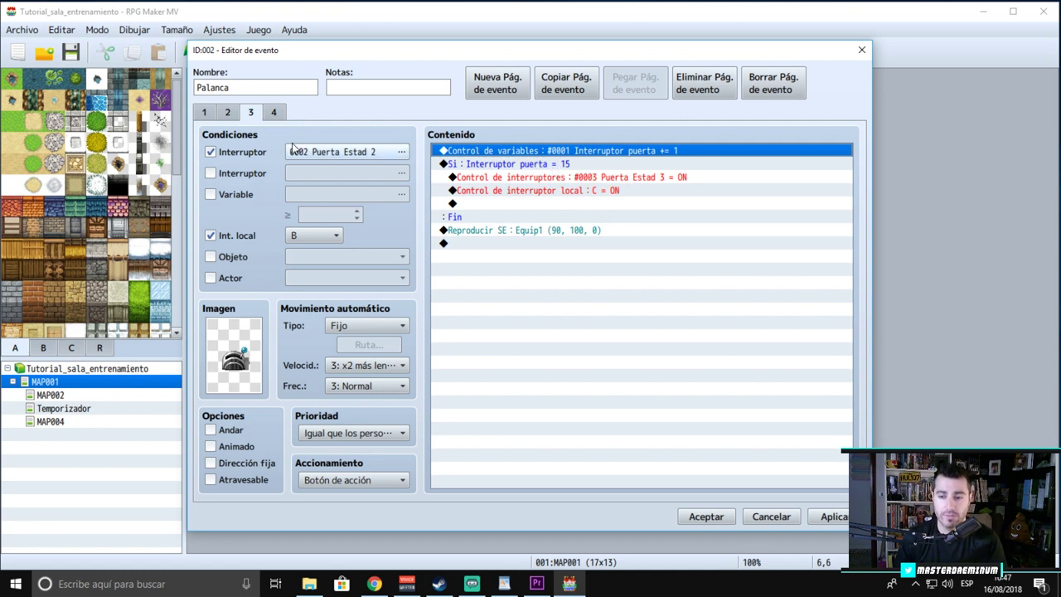
click(274, 111)
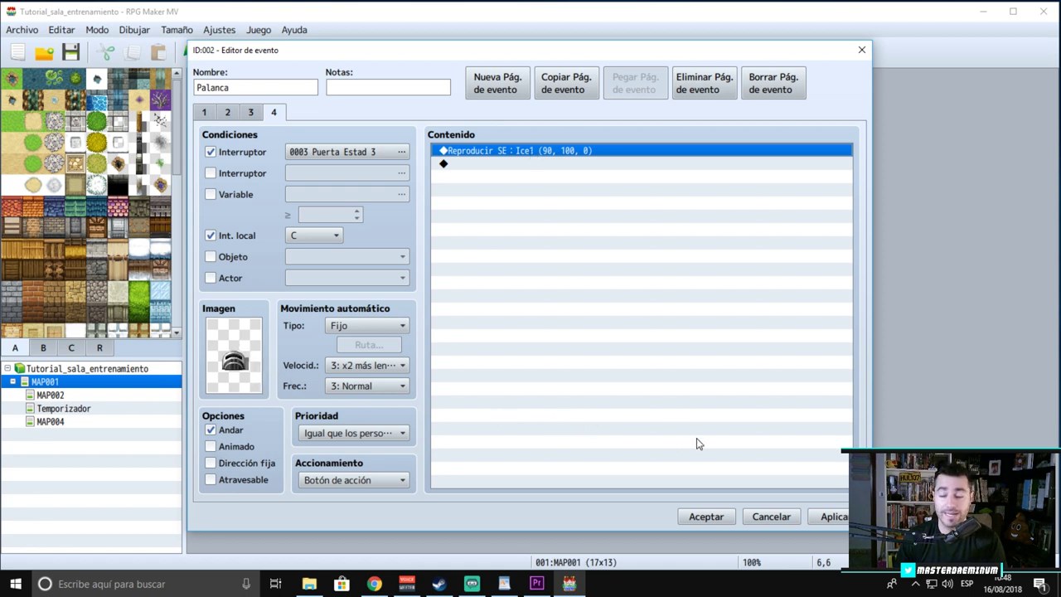
click(834, 516)
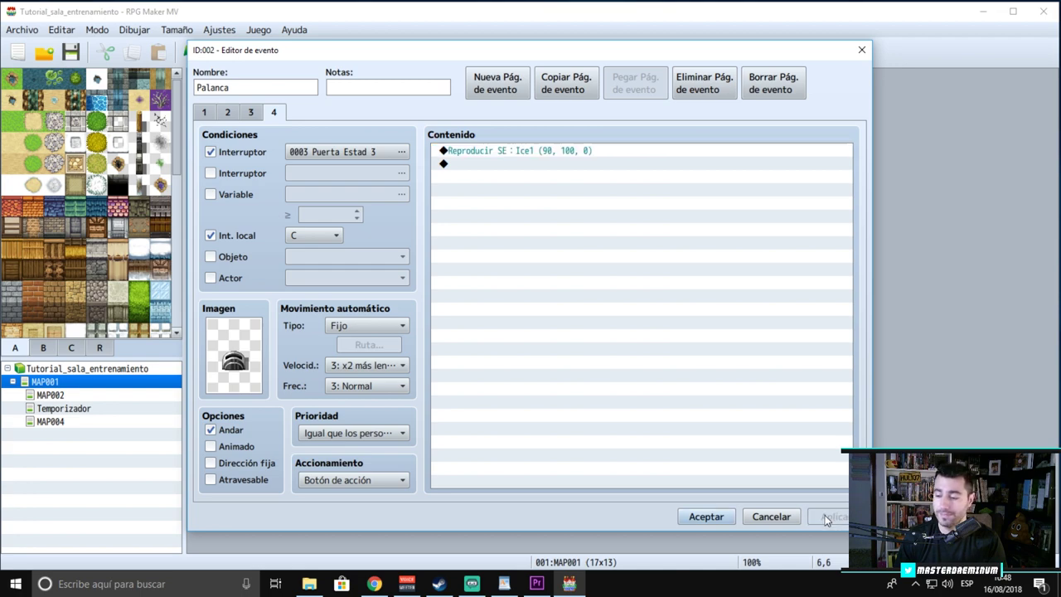
click(721, 517)
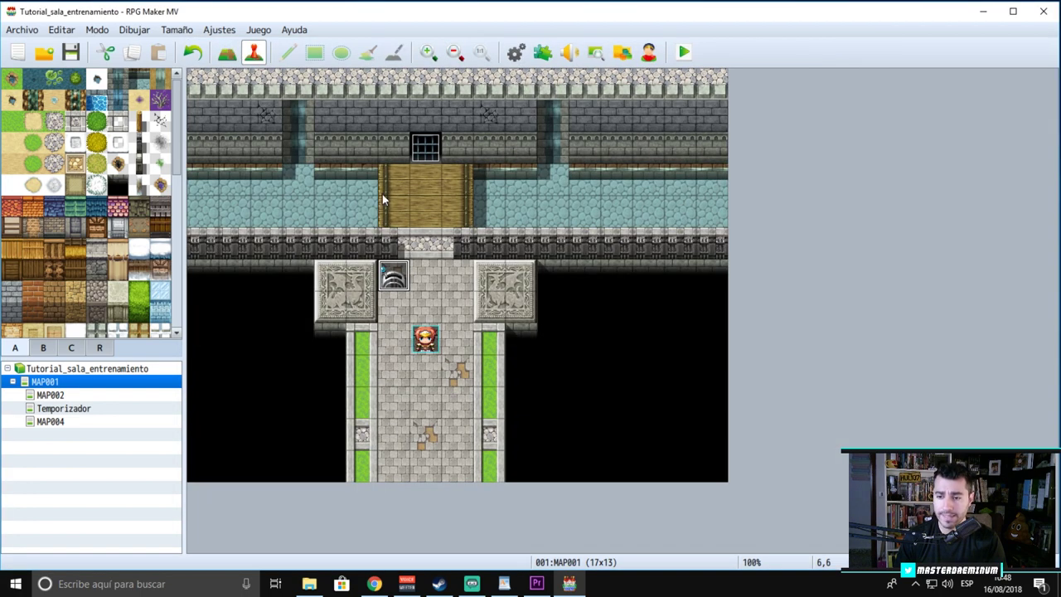
- Review all four pages of the Puerta levadiza event, checking their switch conditions, images and the transfer to MAP002, then accept and close it
double_click(415, 160)
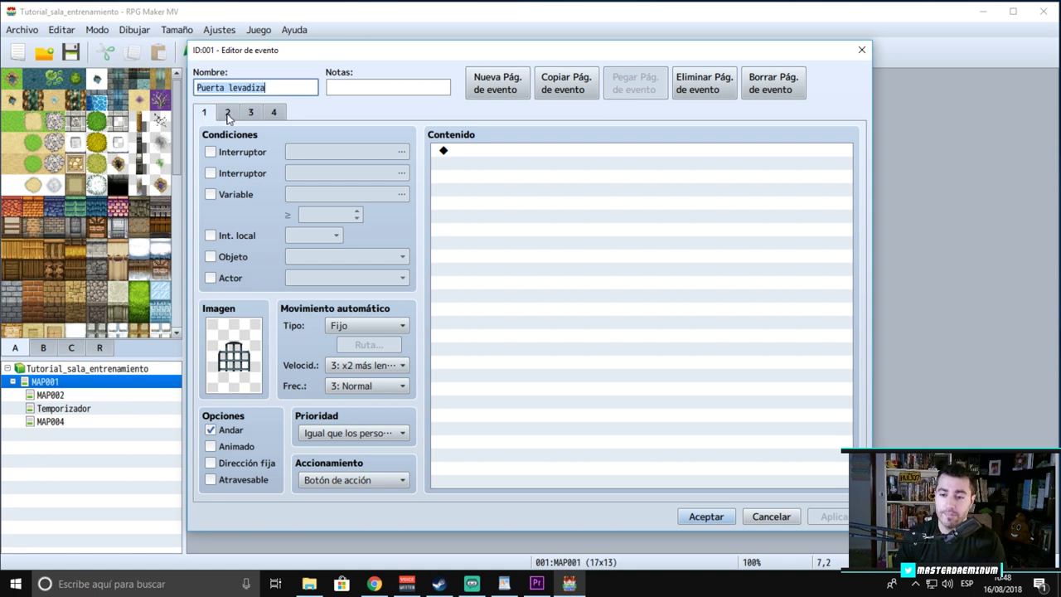
click(228, 115)
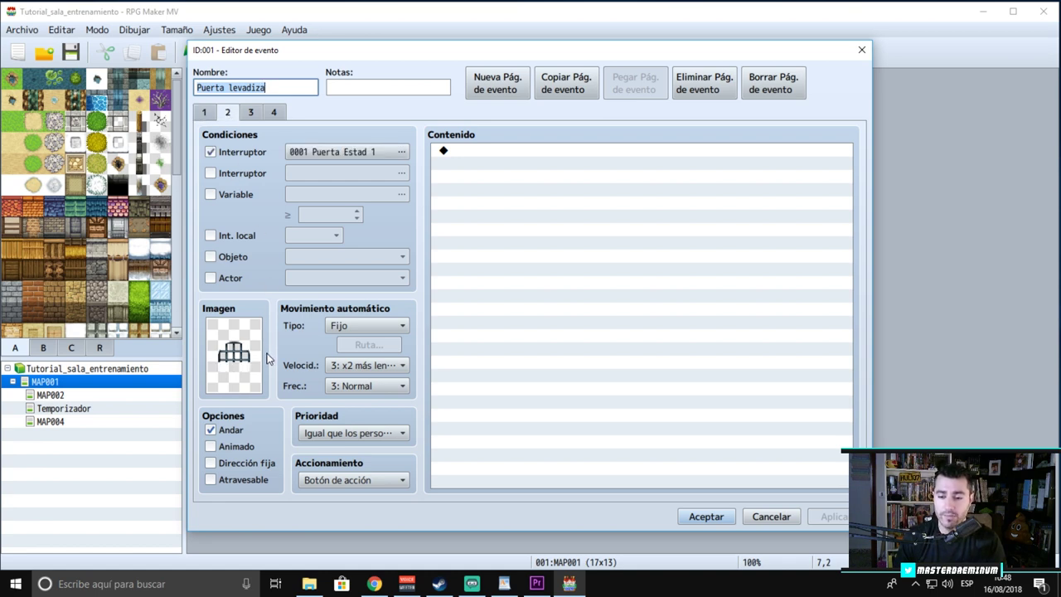
click(252, 112)
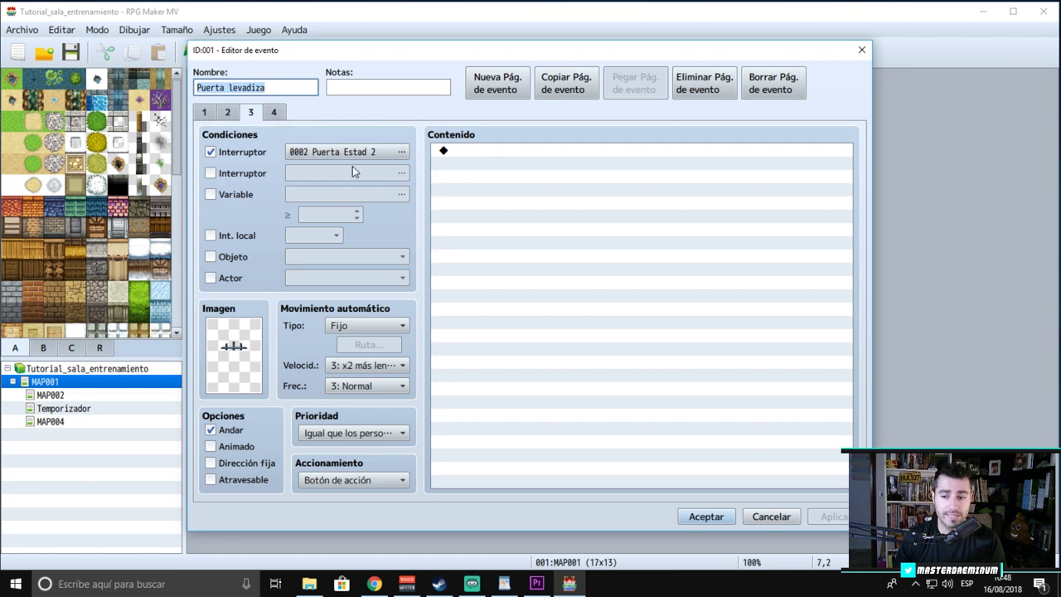
click(274, 113)
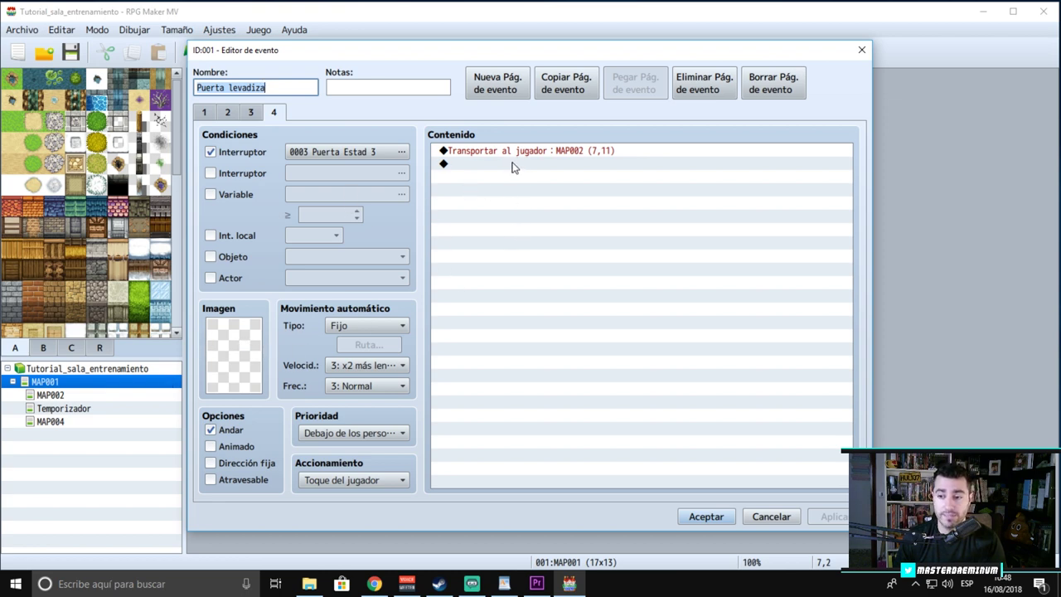
click(701, 514)
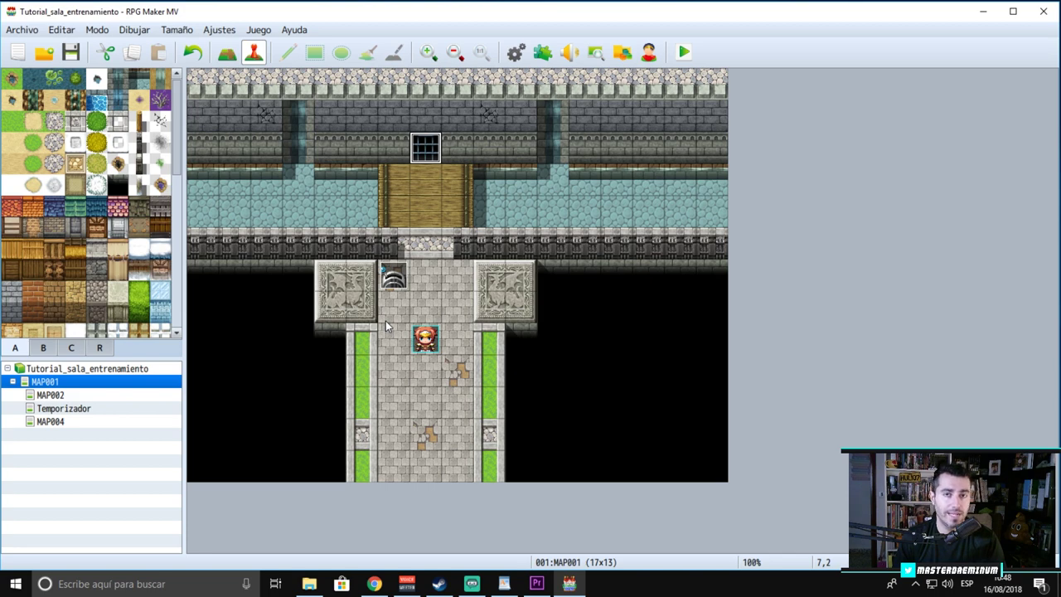
- Switch to MAP002 and open the blue button's event for editing
click(50, 396)
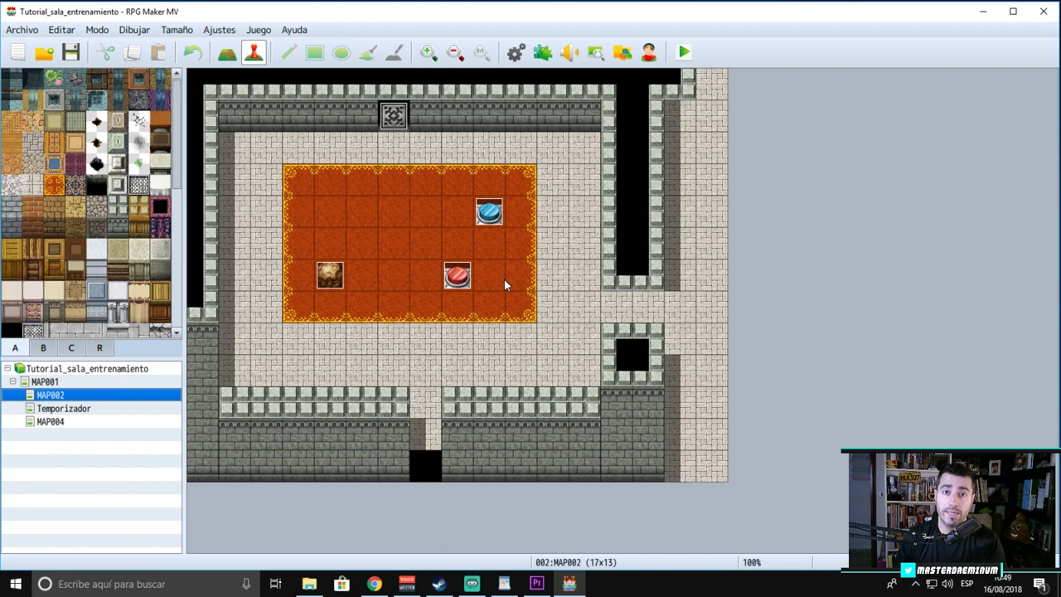
double_click(490, 211)
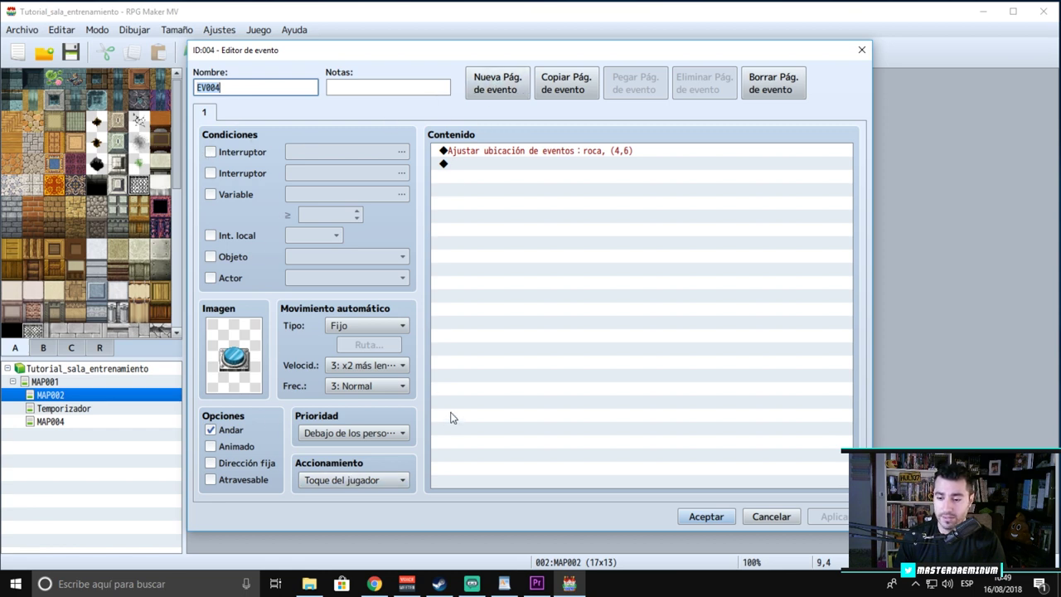
double_click(491, 163)
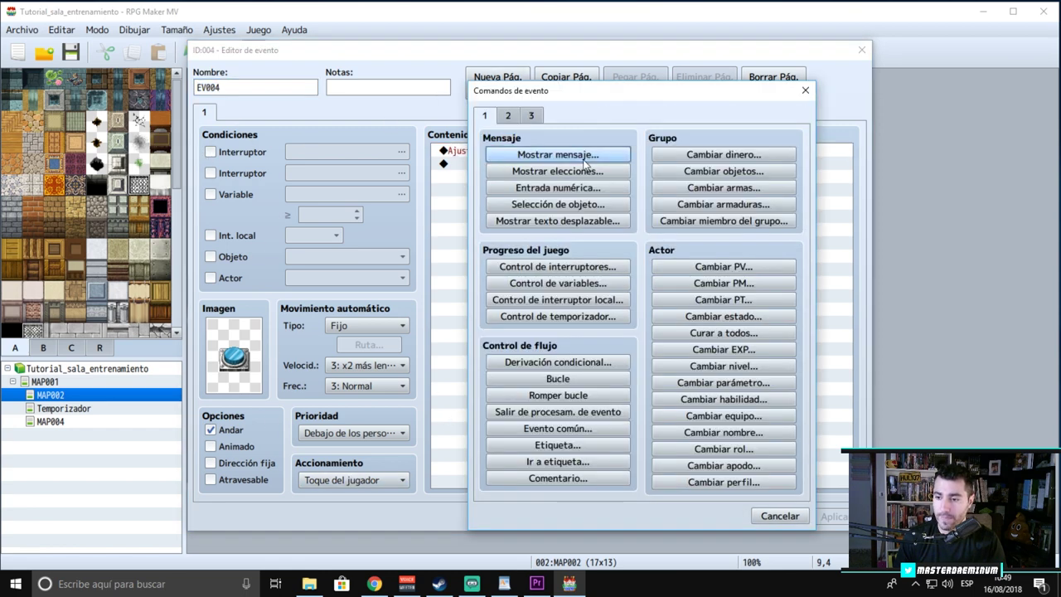
click(552, 301)
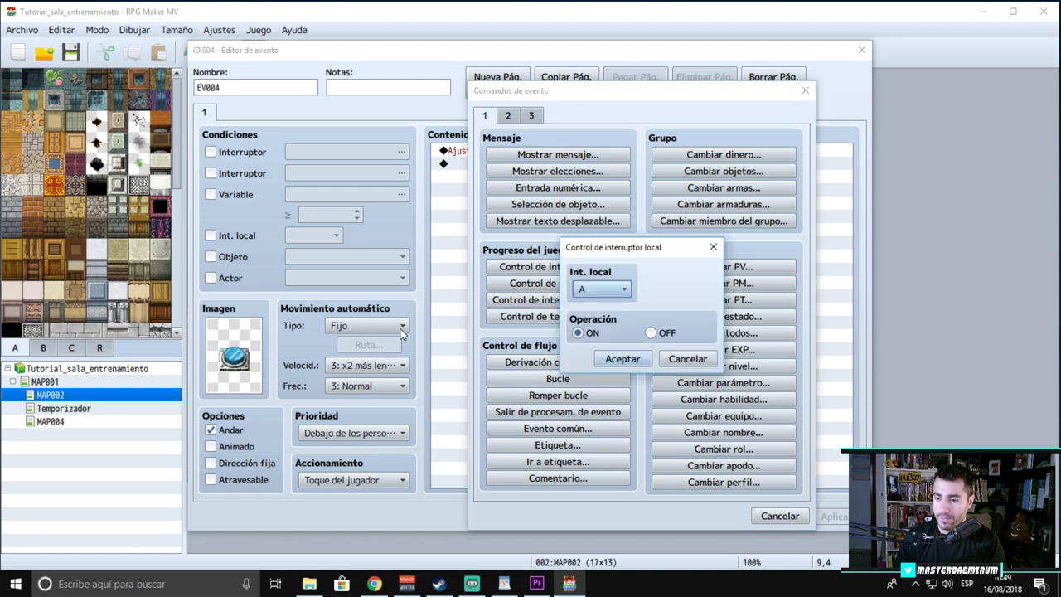
click(632, 358)
click(520, 155)
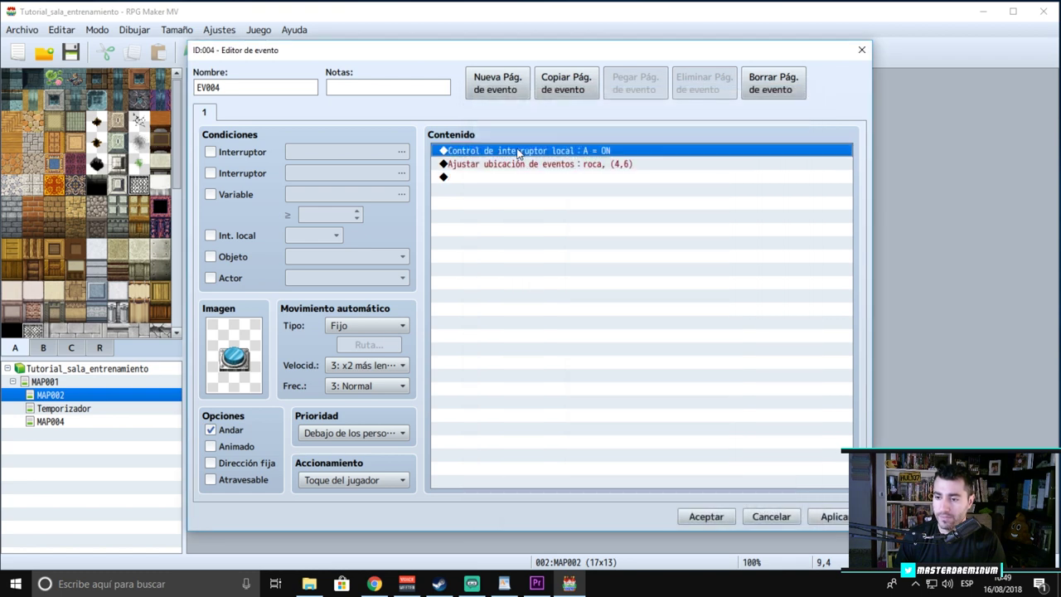
right_click(520, 152)
click(462, 154)
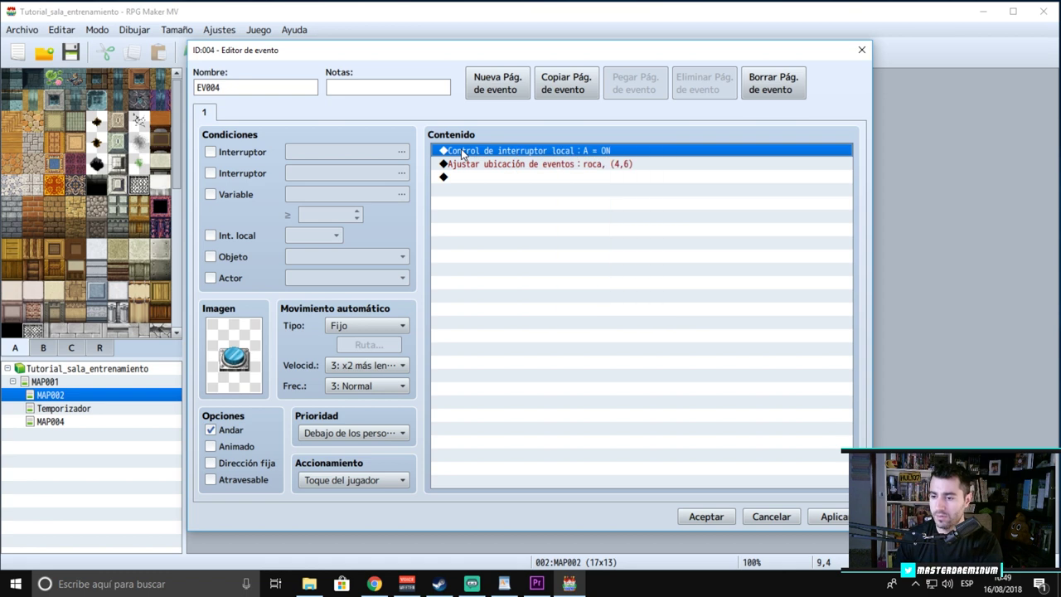
key(Delete)
- Insert a movement route for Este evento before the roca location command, turning it left, right and up
right_click(461, 154)
click(489, 160)
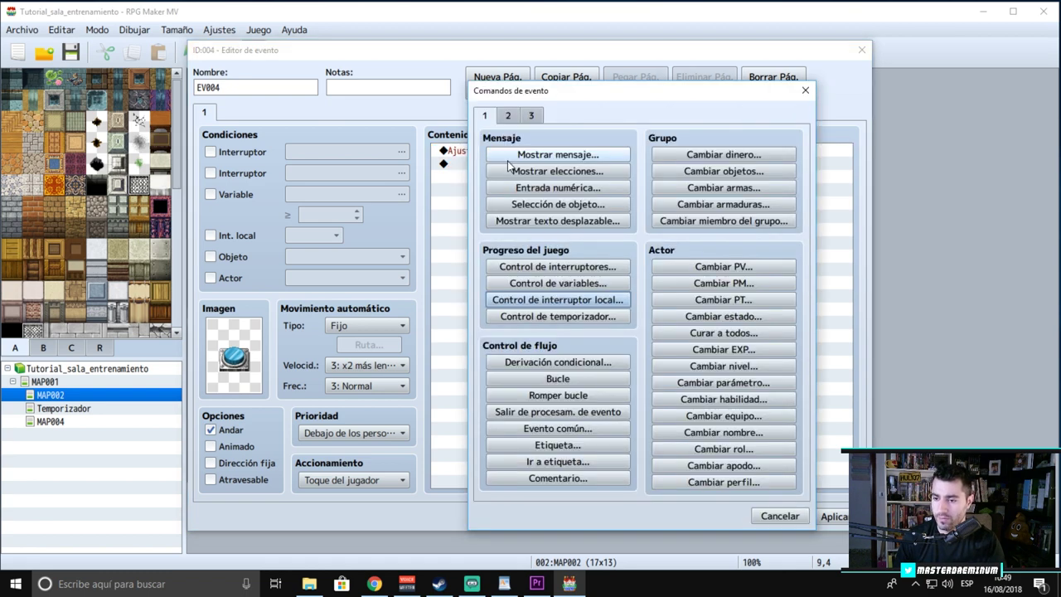
click(507, 115)
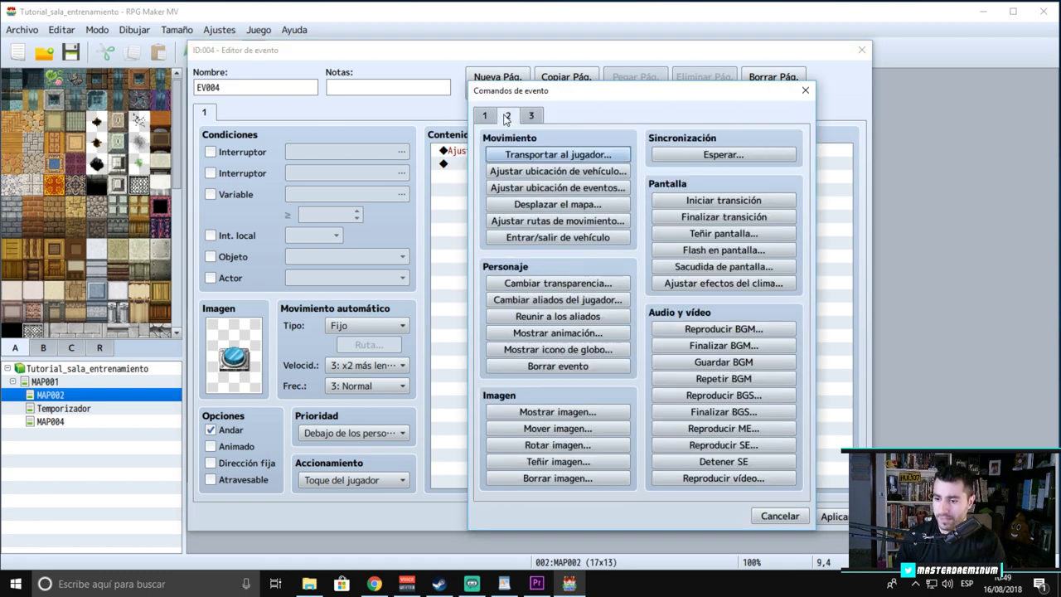
click(556, 221)
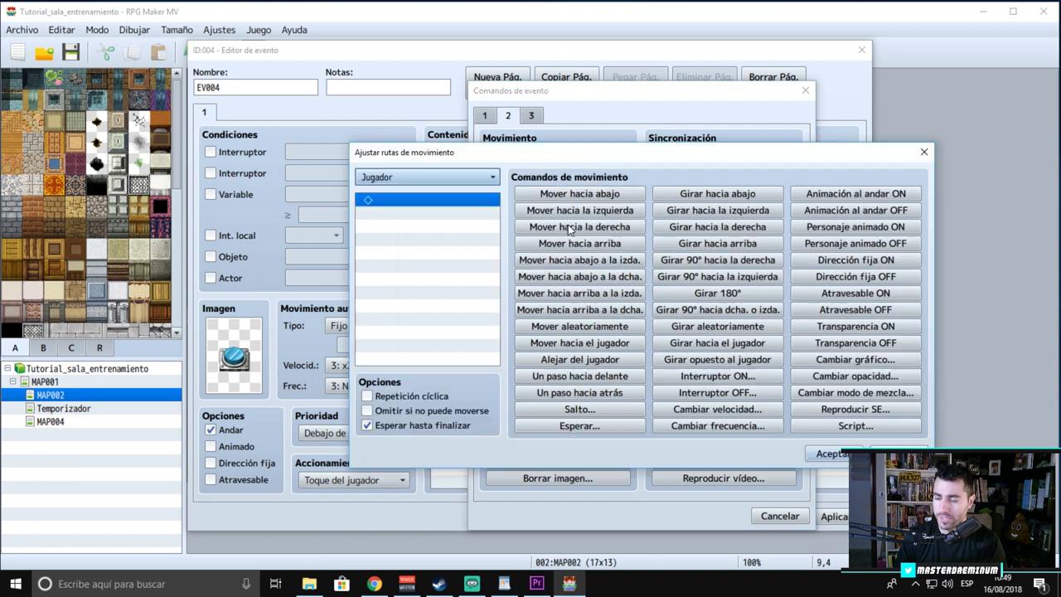
click(426, 177)
click(412, 210)
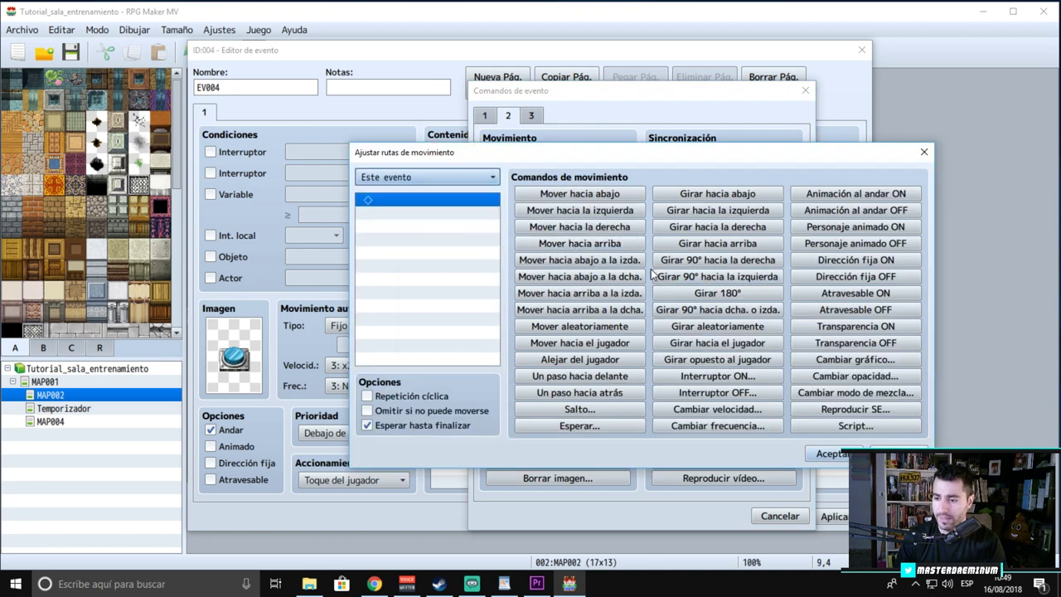
click(748, 210)
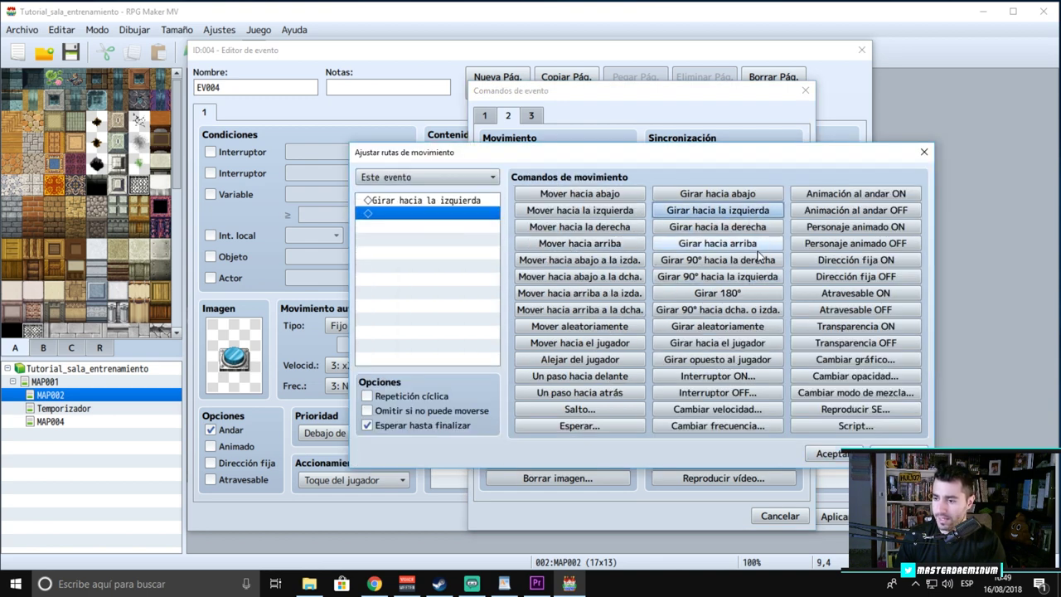
click(760, 228)
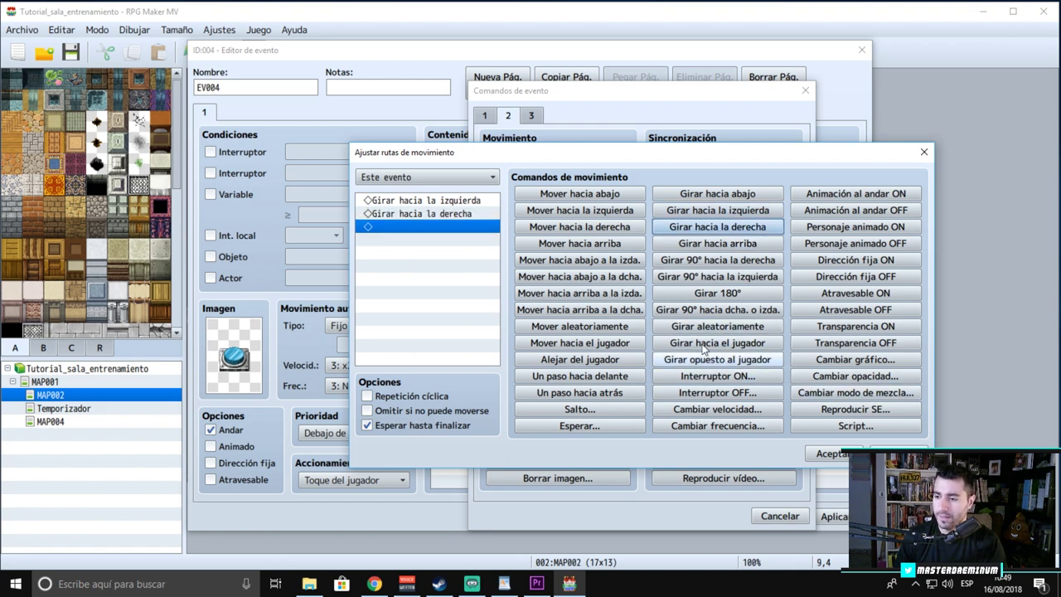
click(718, 243)
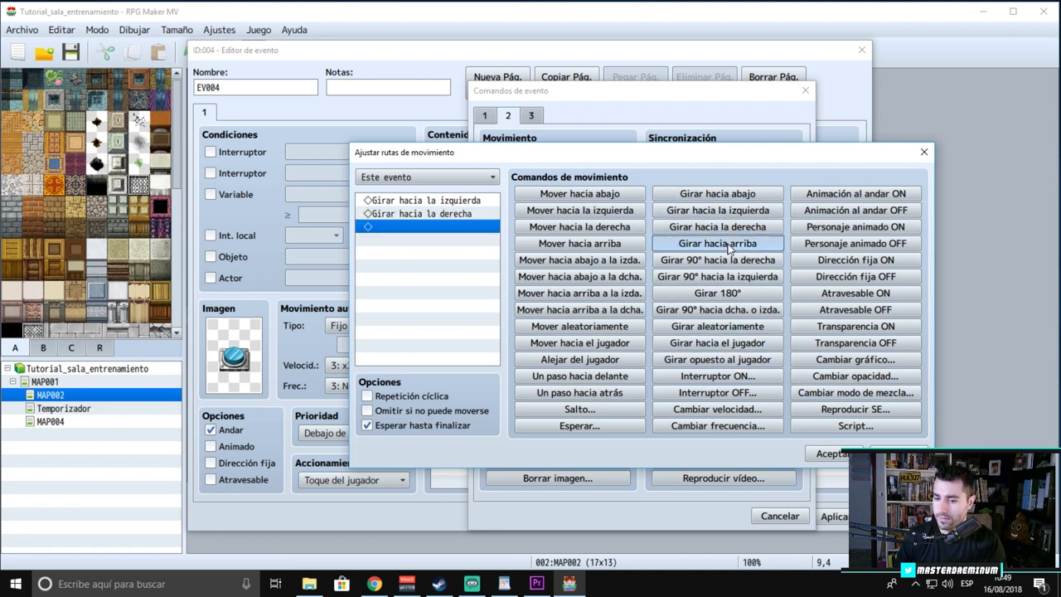
click(828, 454)
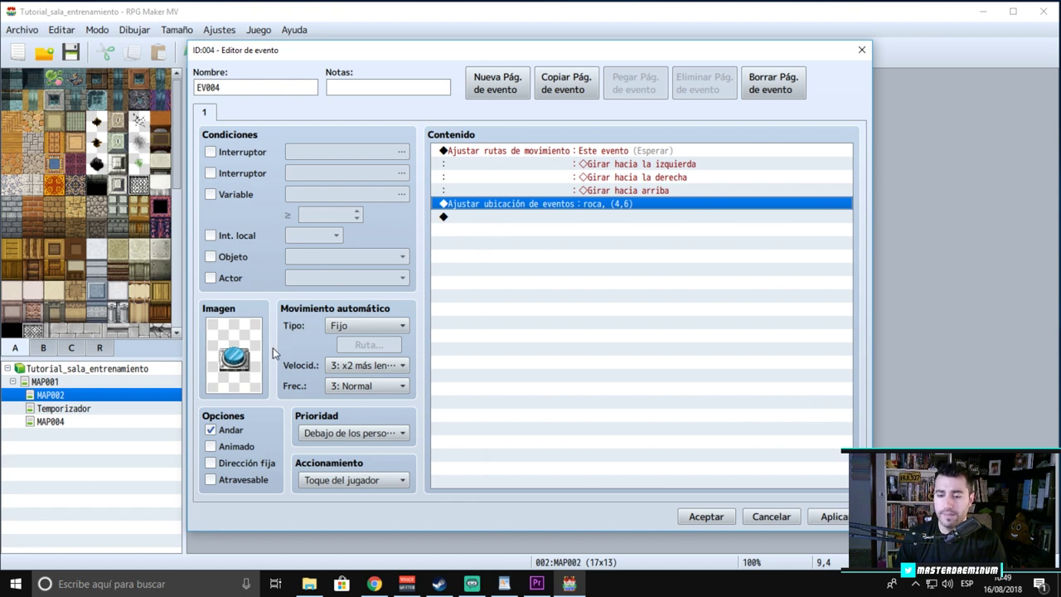
- Examine how the blue button's facing frames are arranged in !Switch1, compare with the People3 sheet, and leave the image unchanged
double_click(248, 358)
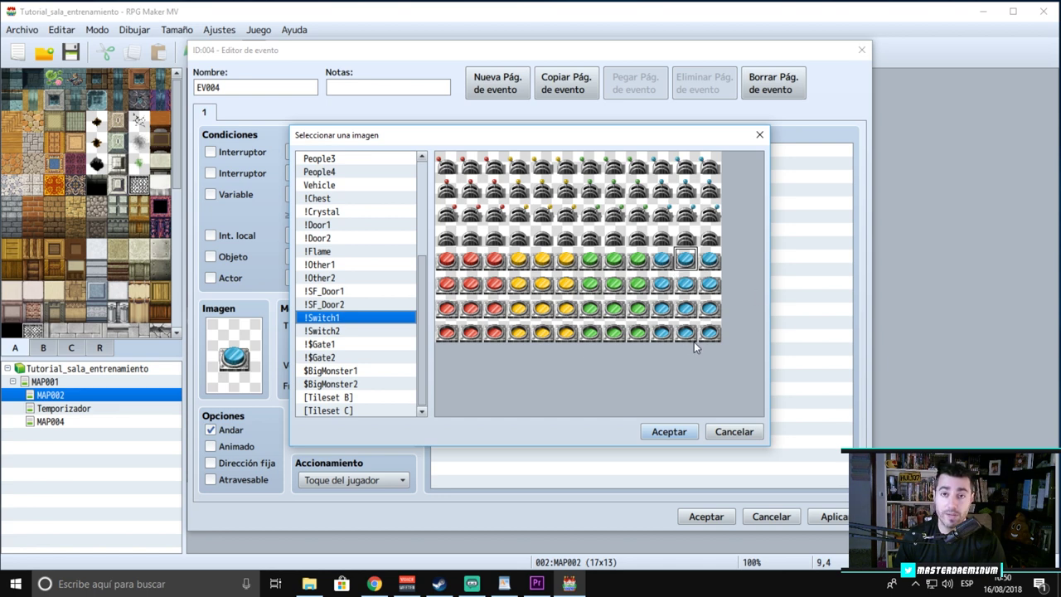
scroll(369, 256, up, 1)
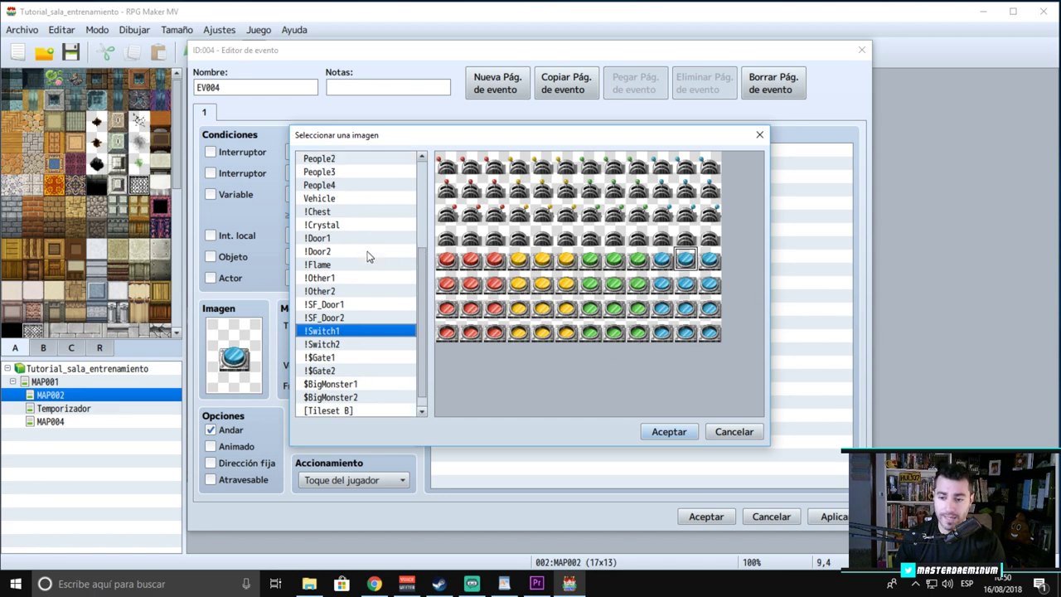
scroll(368, 256, up, 2)
click(325, 199)
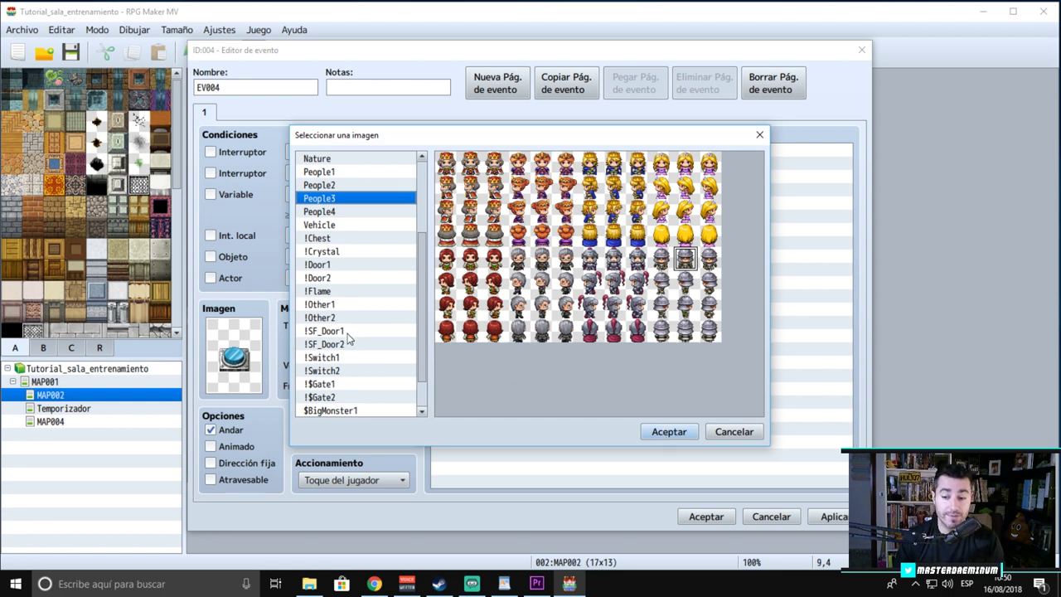
scroll(348, 337, down, 1)
click(734, 431)
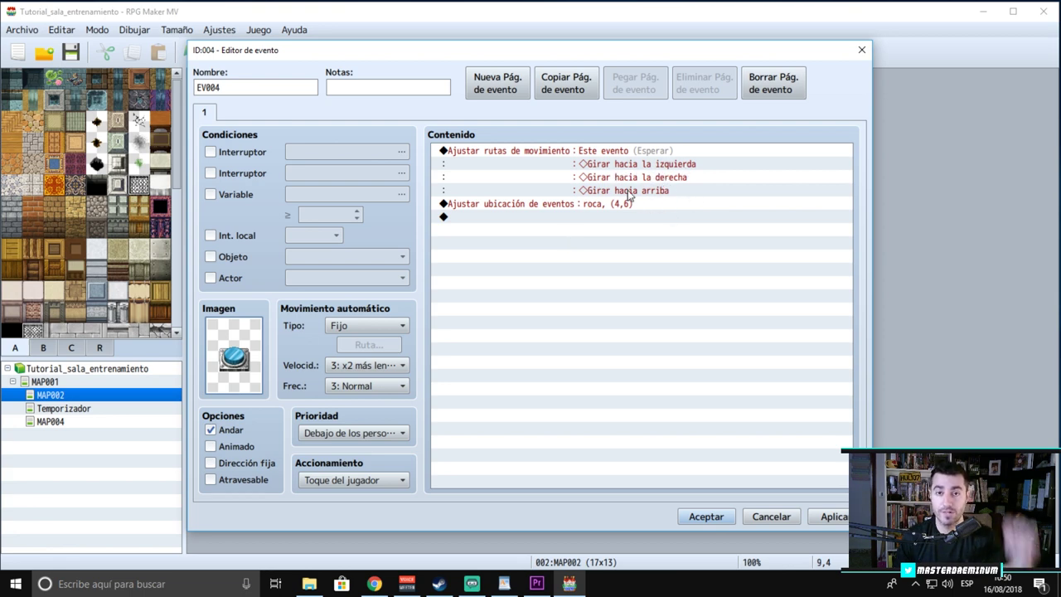
double_click(232, 352)
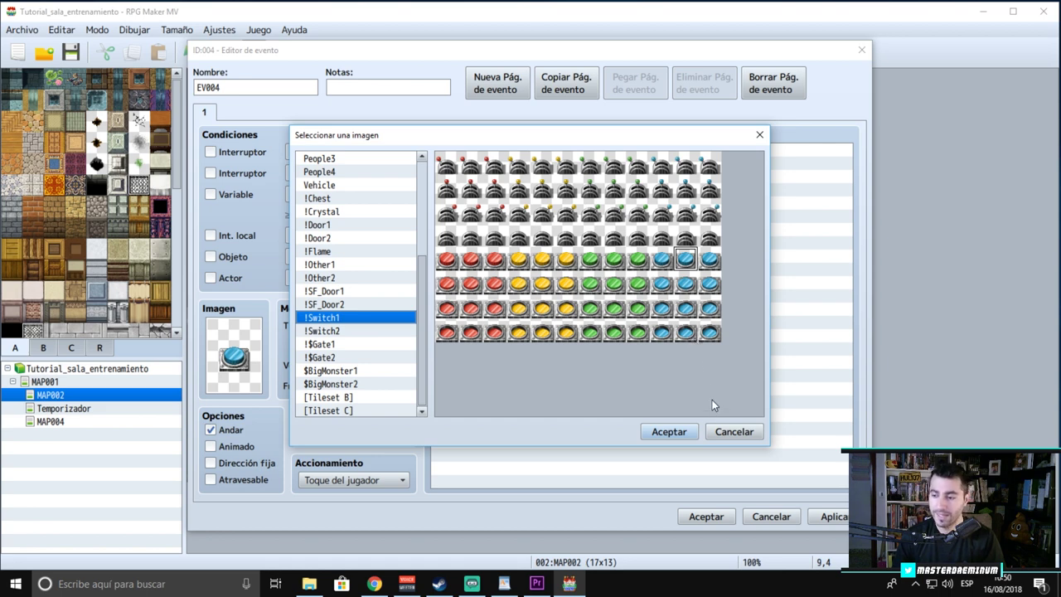
click(734, 431)
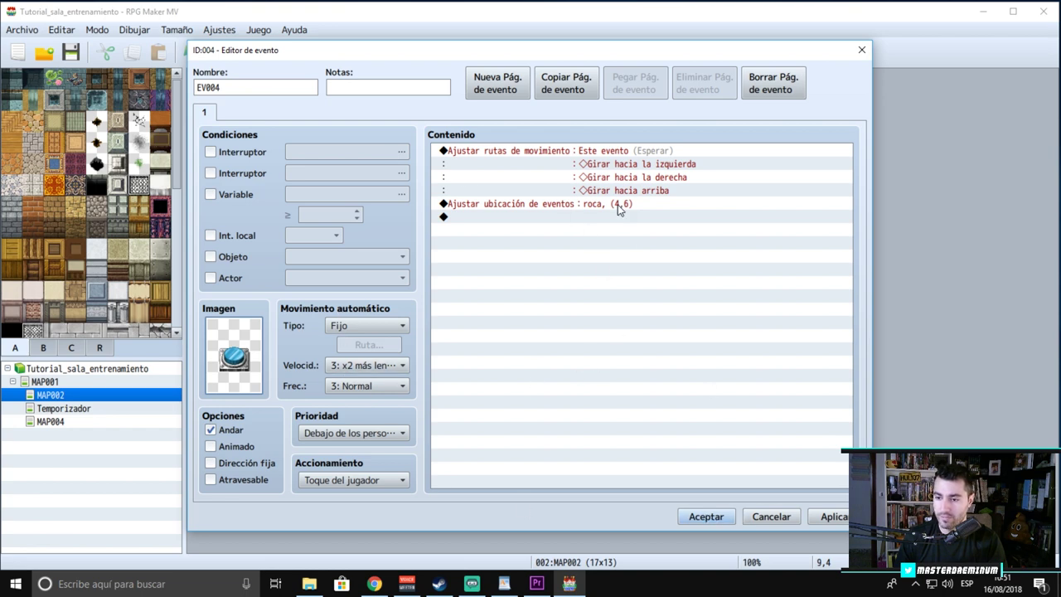
- Rename the blue button event as Reseteo and accept its changes
click(267, 91)
double_click(282, 86)
text(Reseteo)
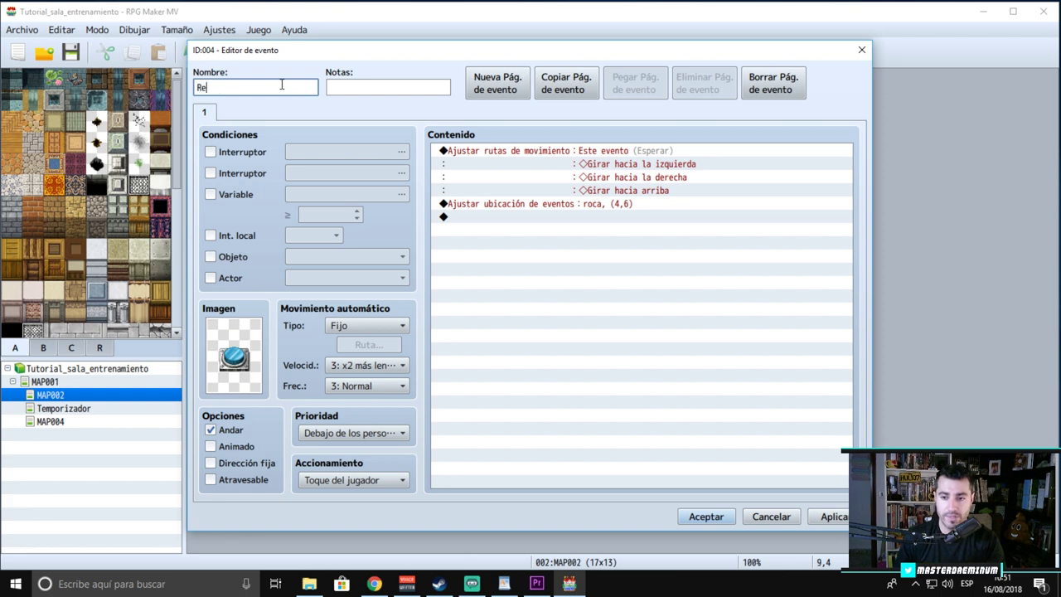
click(580, 302)
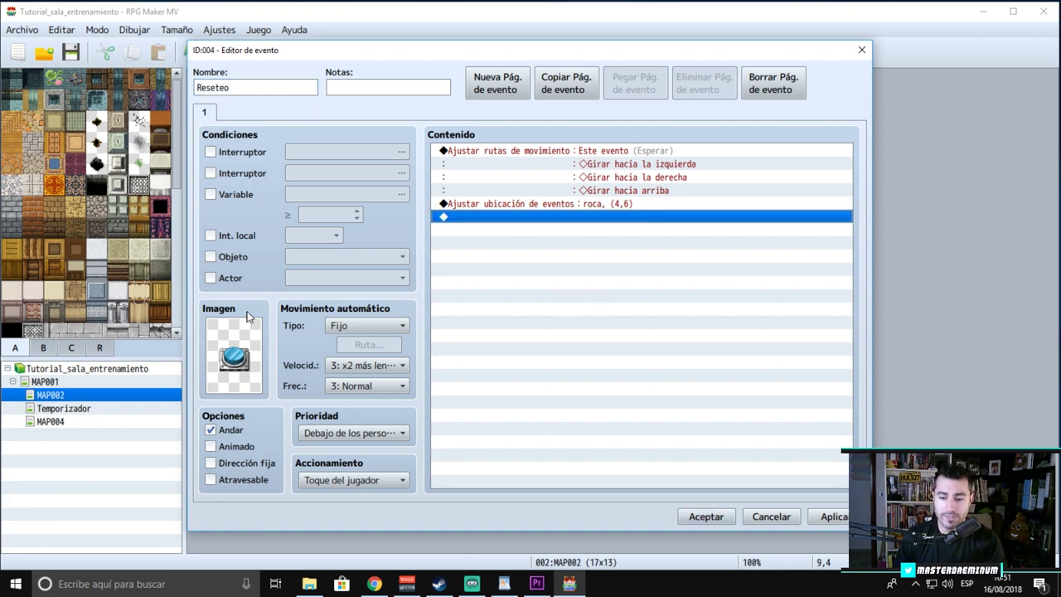
click(506, 206)
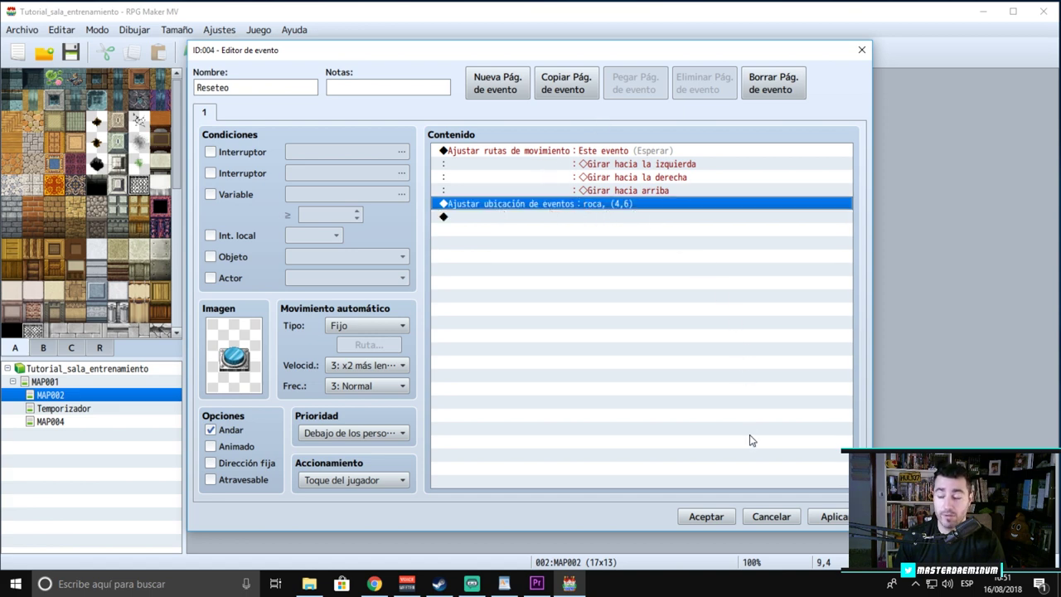
click(706, 516)
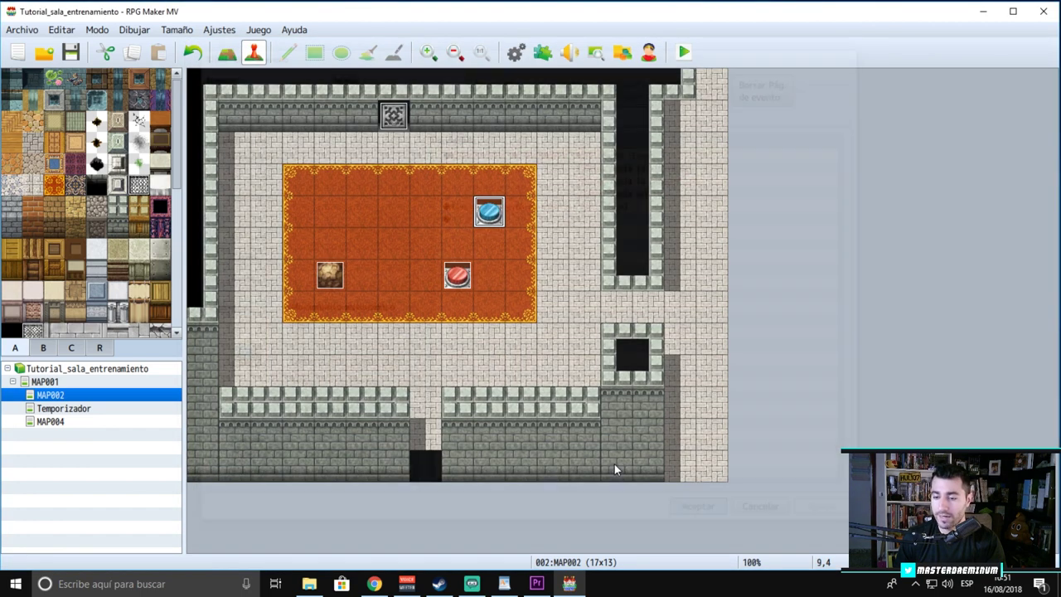
- Check the rock's map coordinates and compare them with the top tile of its column
click(332, 277)
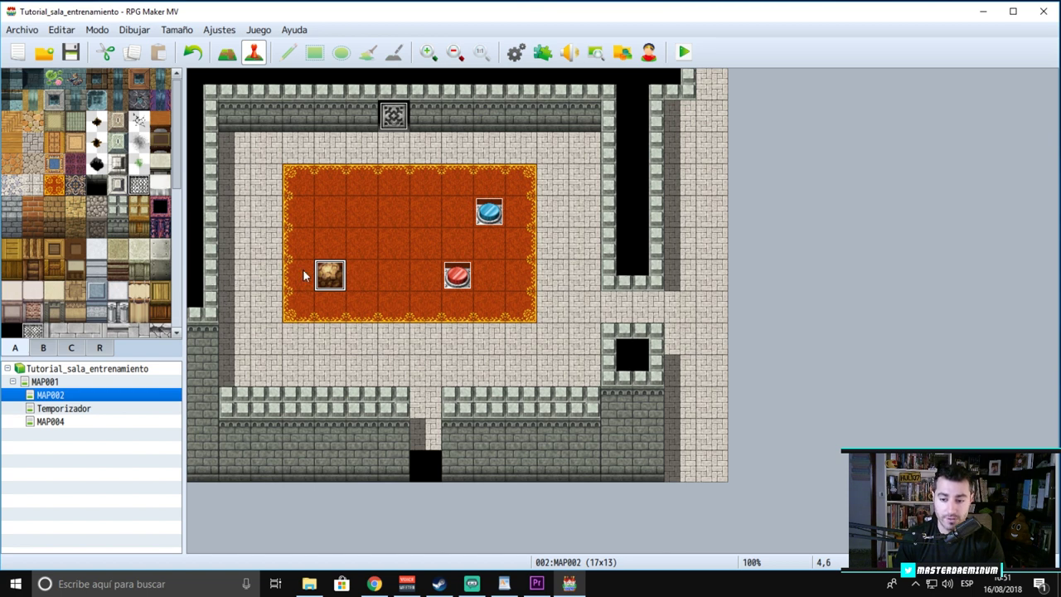
click(329, 93)
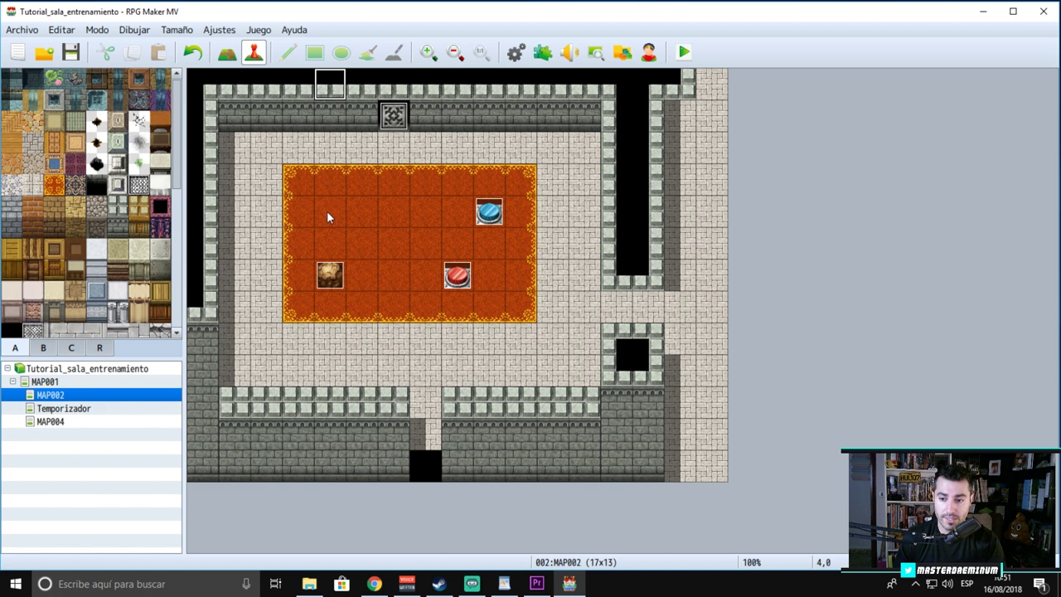
click(330, 286)
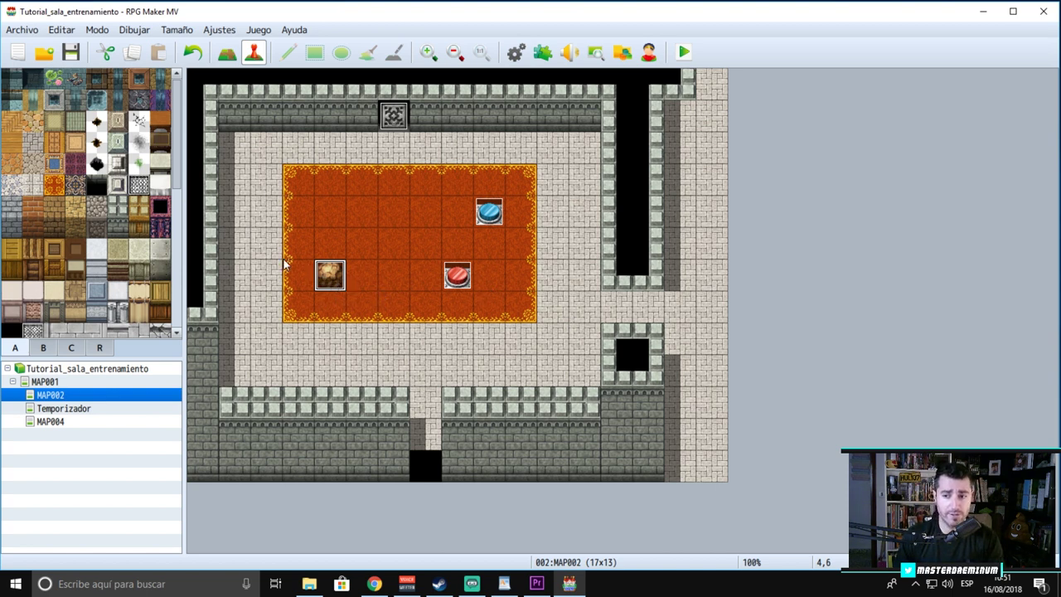
- Open the rock event's movement route for editing and review its Alejar del jugador, Animación al andar ON and SE: Push commands
double_click(332, 271)
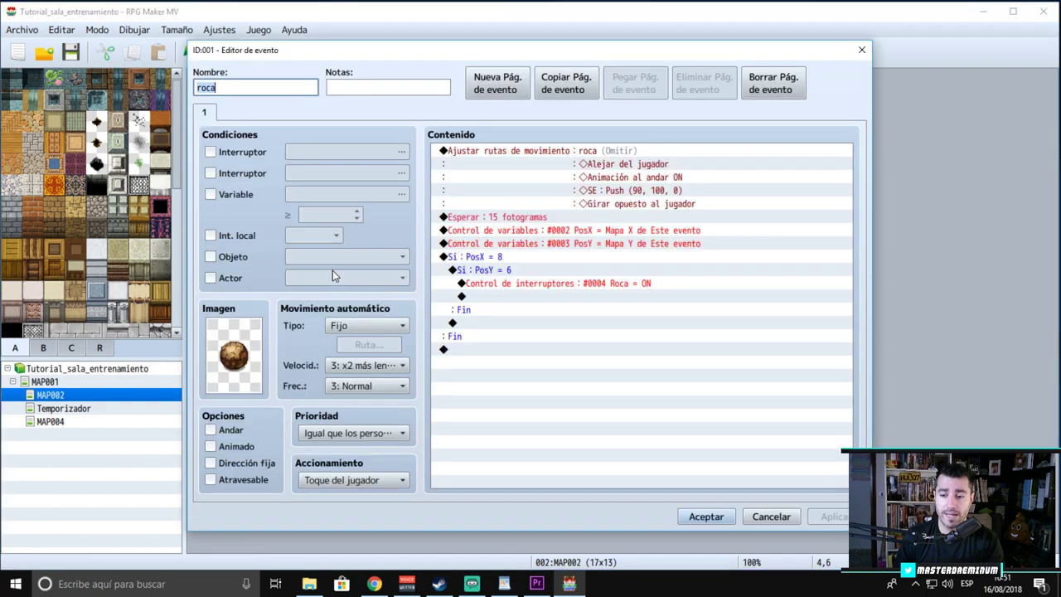
click(505, 152)
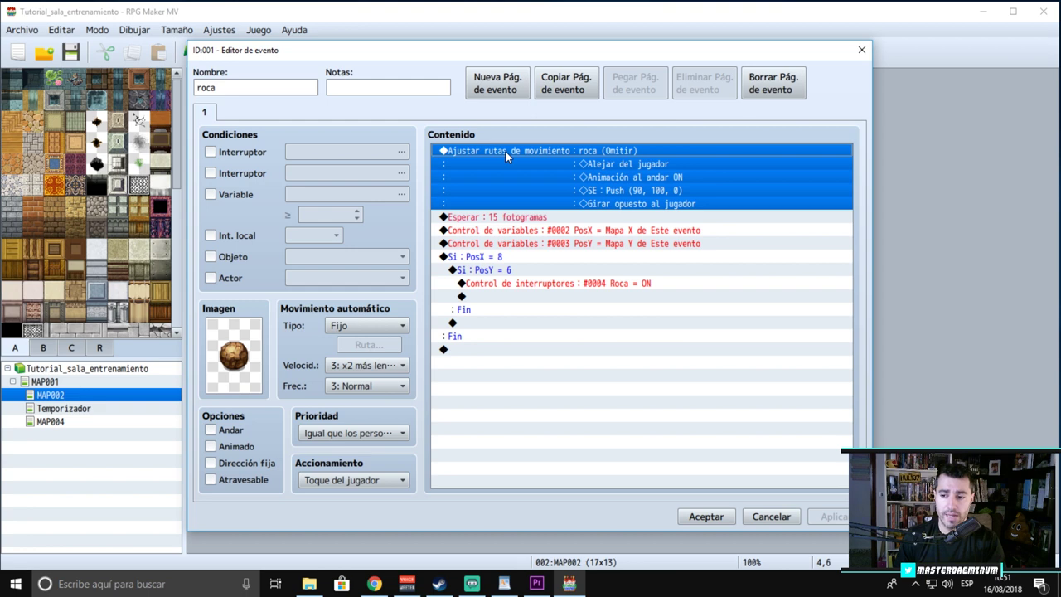
right_click(607, 157)
click(639, 180)
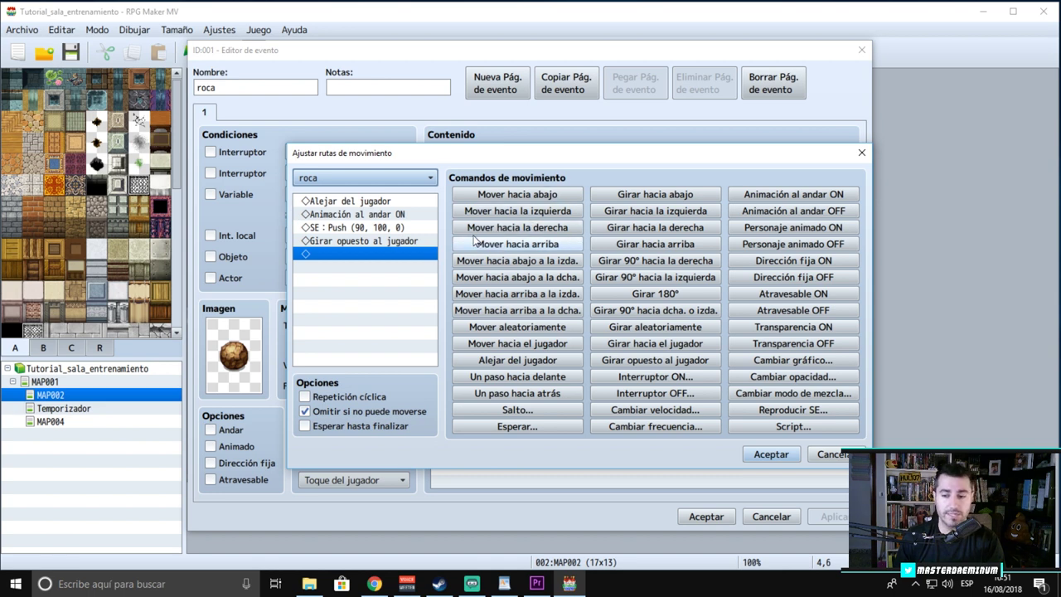
click(365, 204)
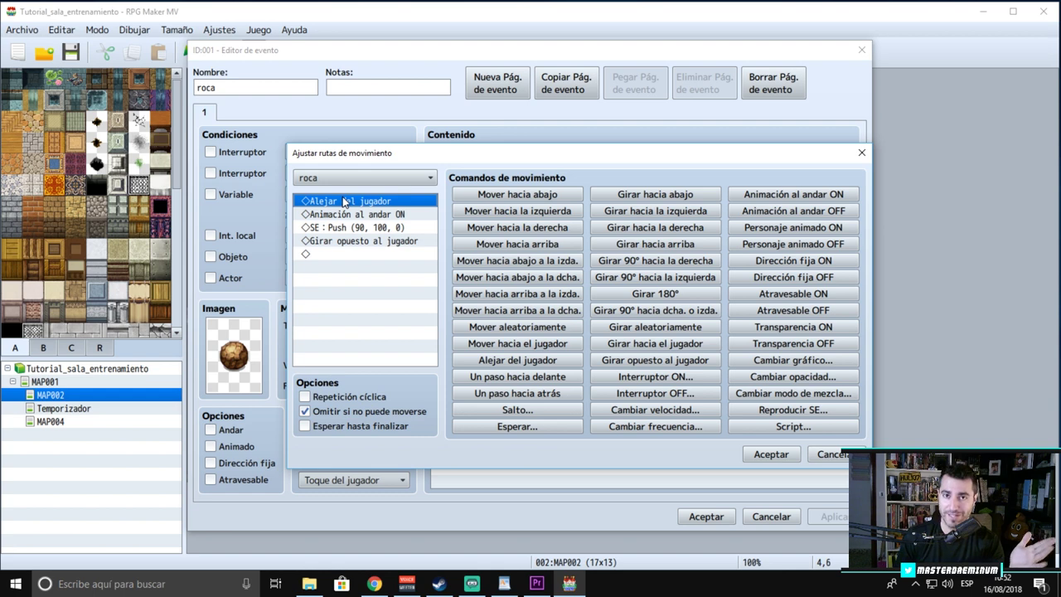
click(378, 217)
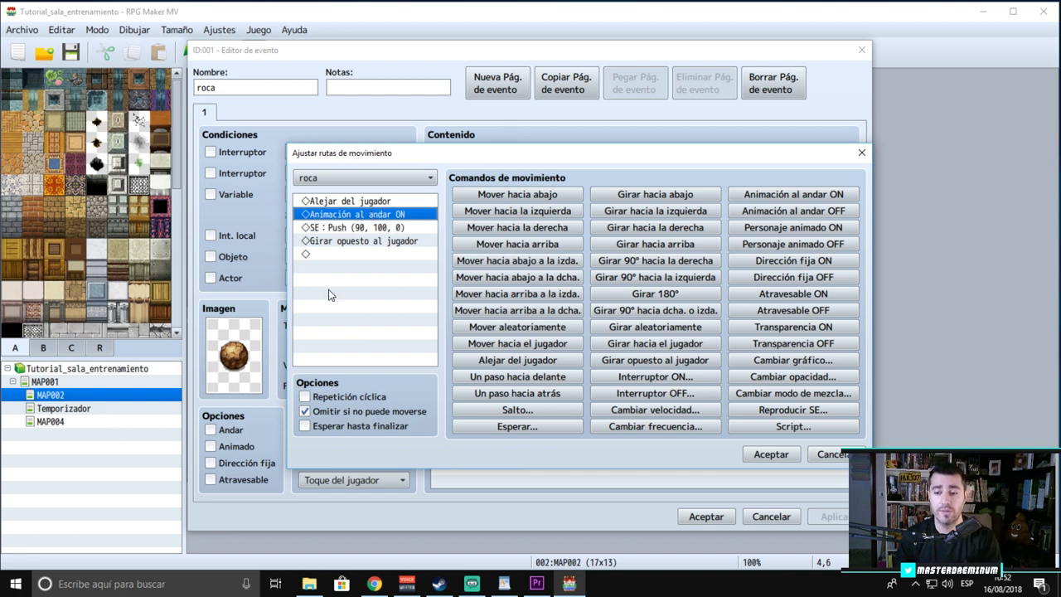
click(339, 229)
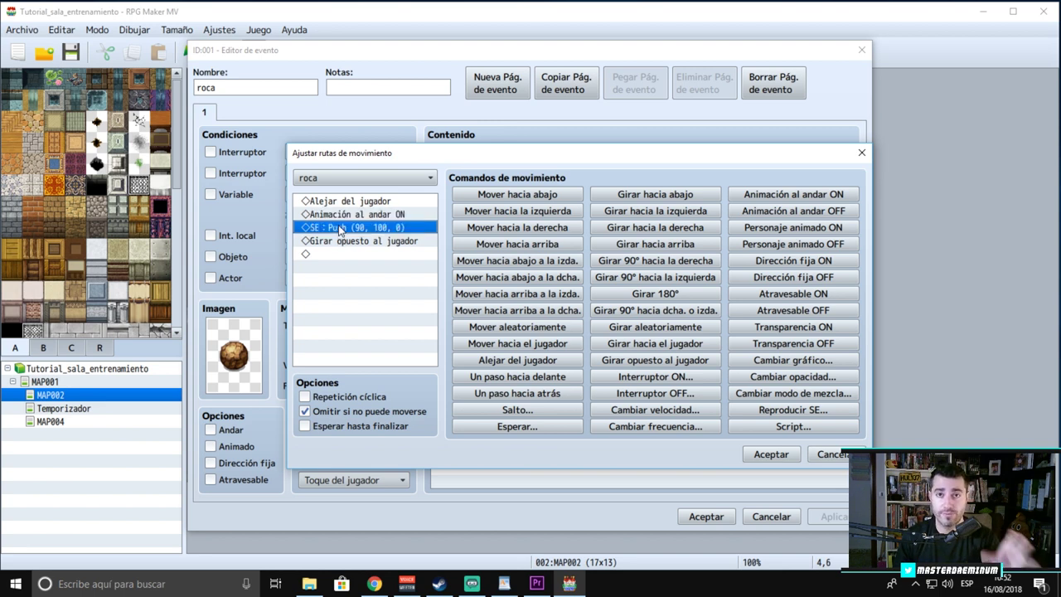
click(346, 254)
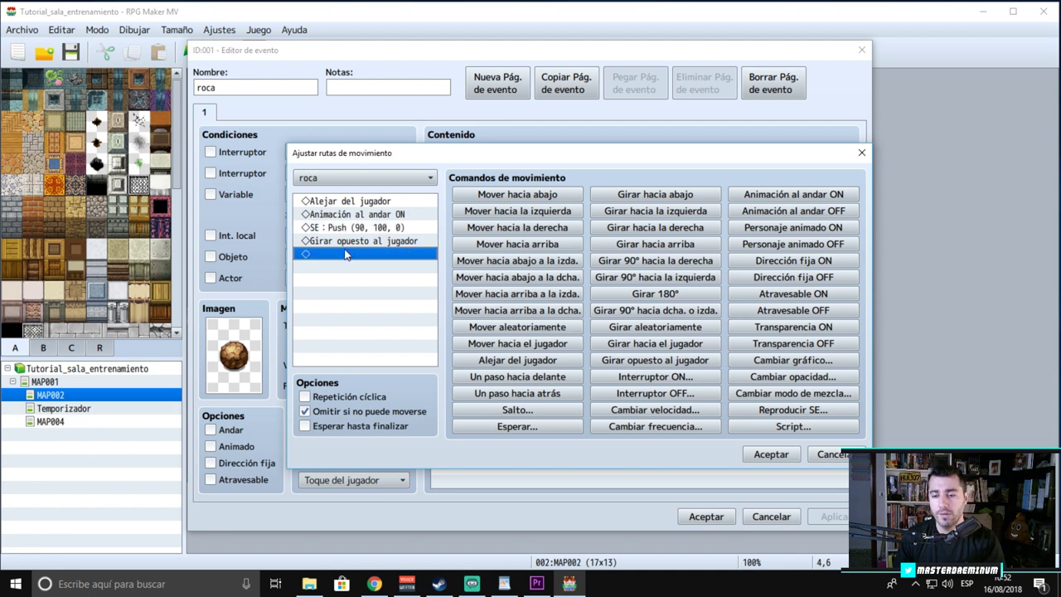
- Replace Girar opuesto al jugador with Girar 180° in the rock's movement route and accept the route
click(347, 246)
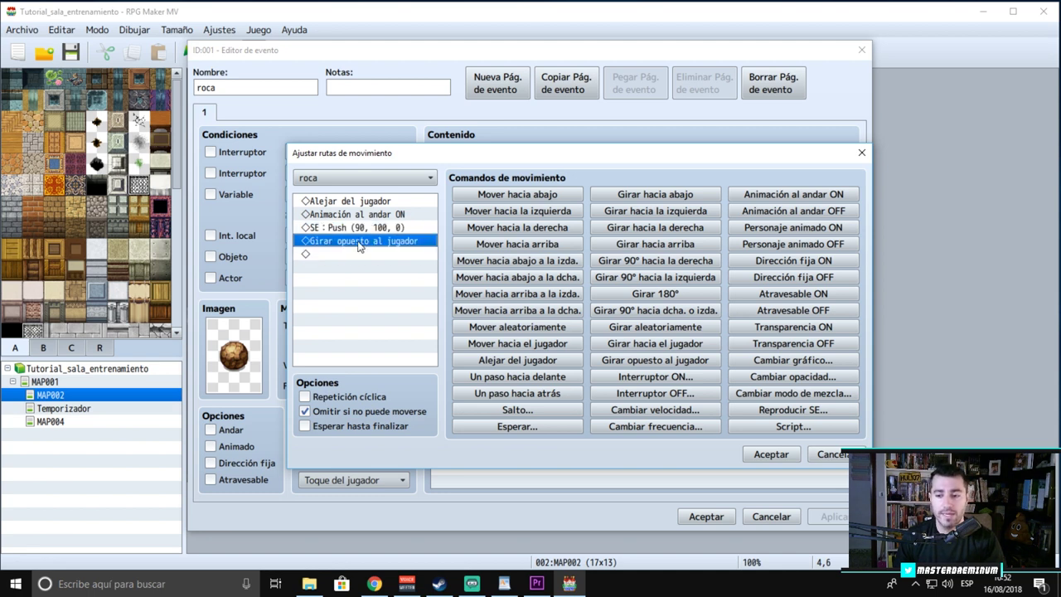
click(663, 294)
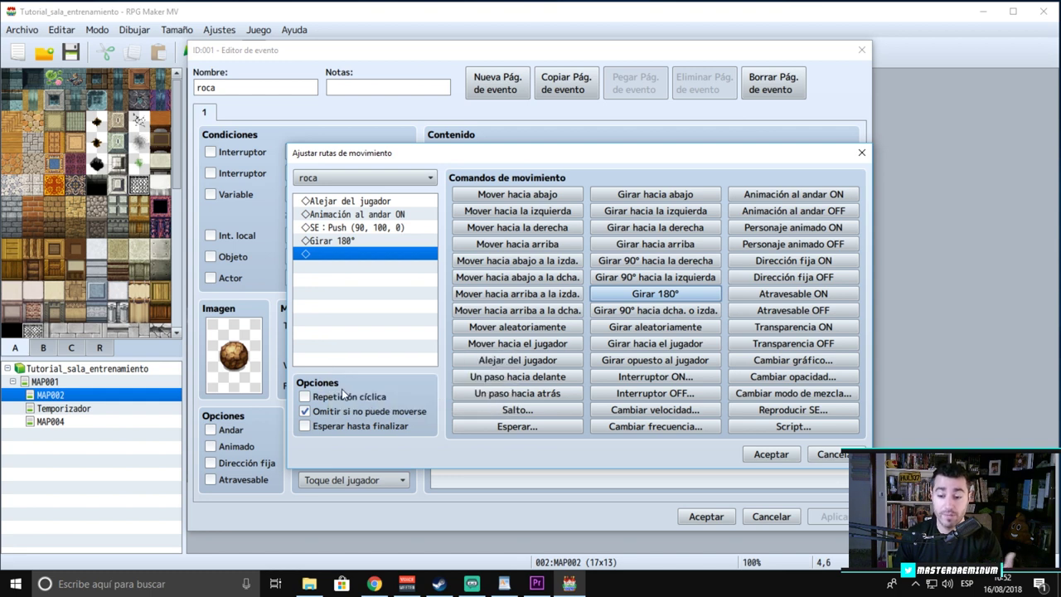
mouse_move(342, 414)
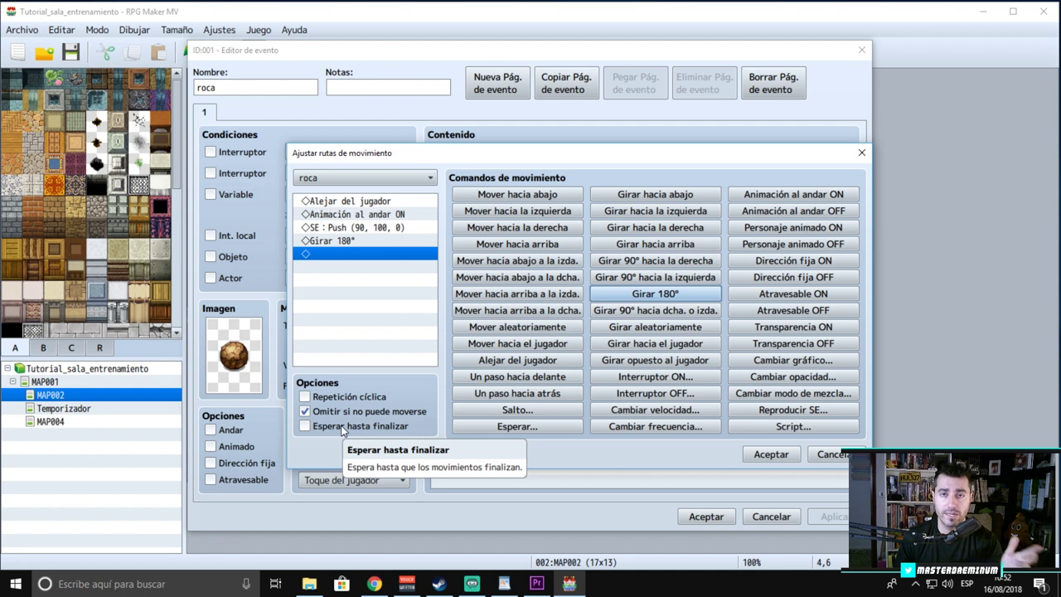
click(770, 454)
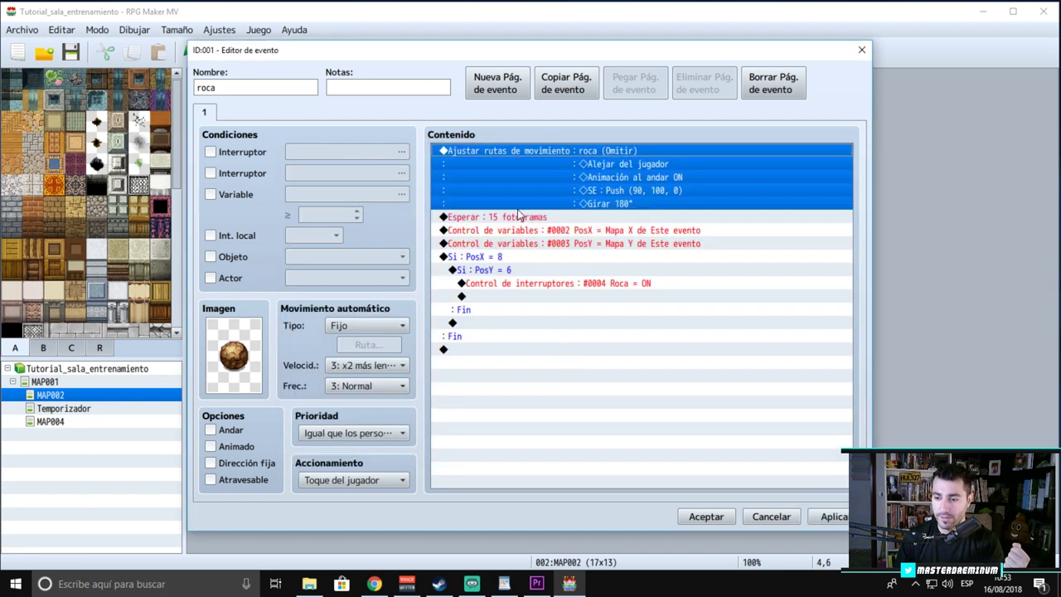
- Examine the settings of the rock event's Esperar command and its PosX variable control command
click(517, 219)
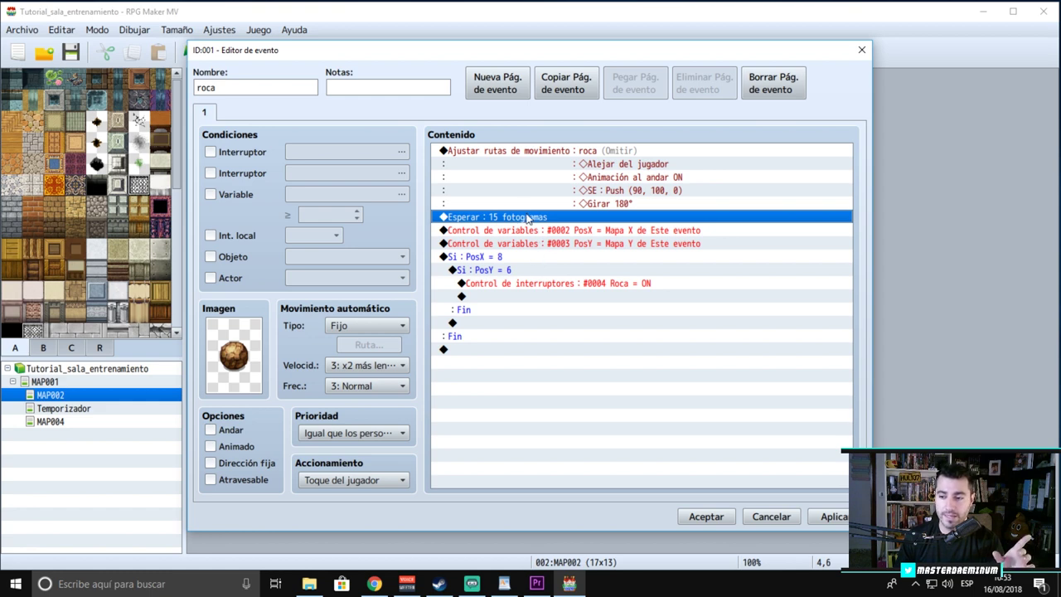
right_click(527, 218)
click(556, 238)
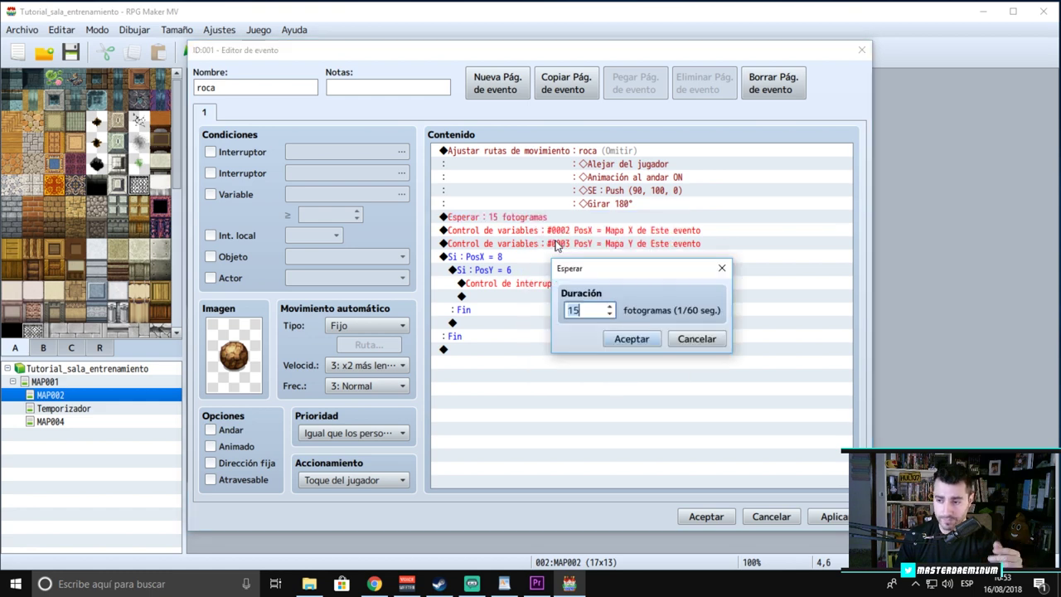
click(697, 340)
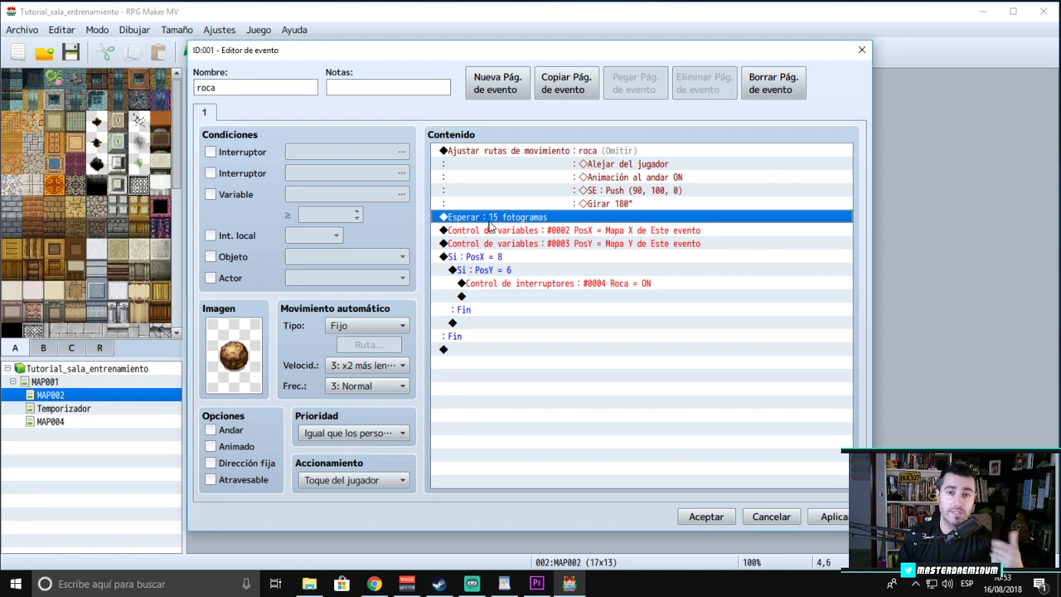
click(594, 231)
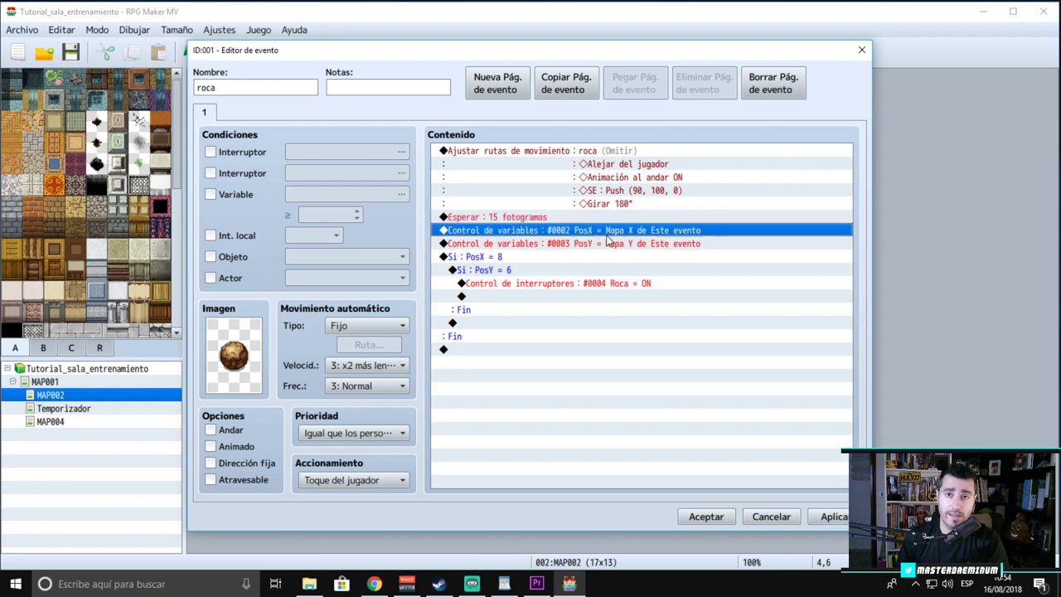
right_click(595, 230)
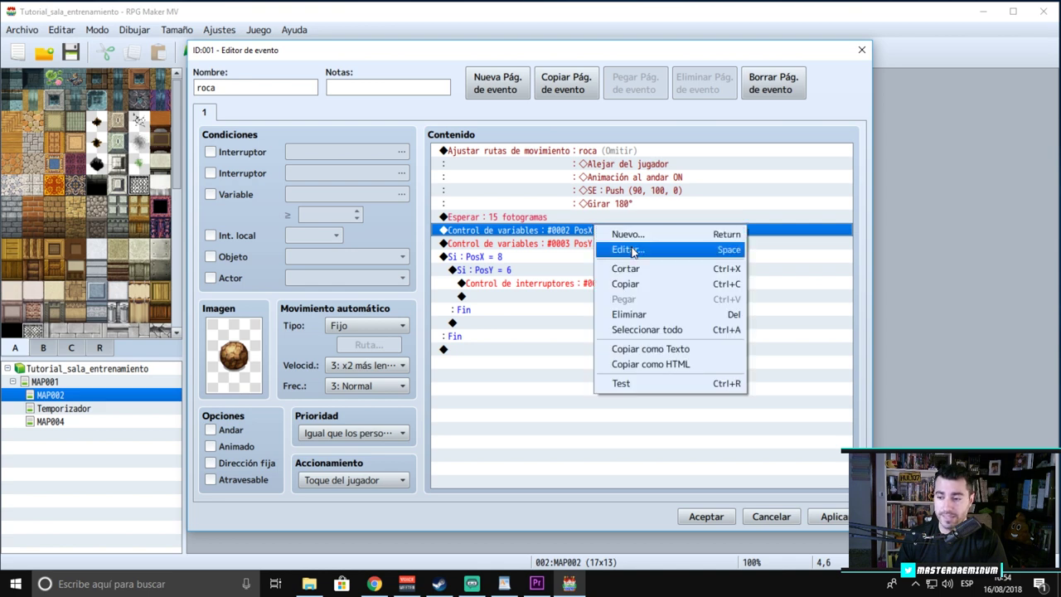
click(633, 249)
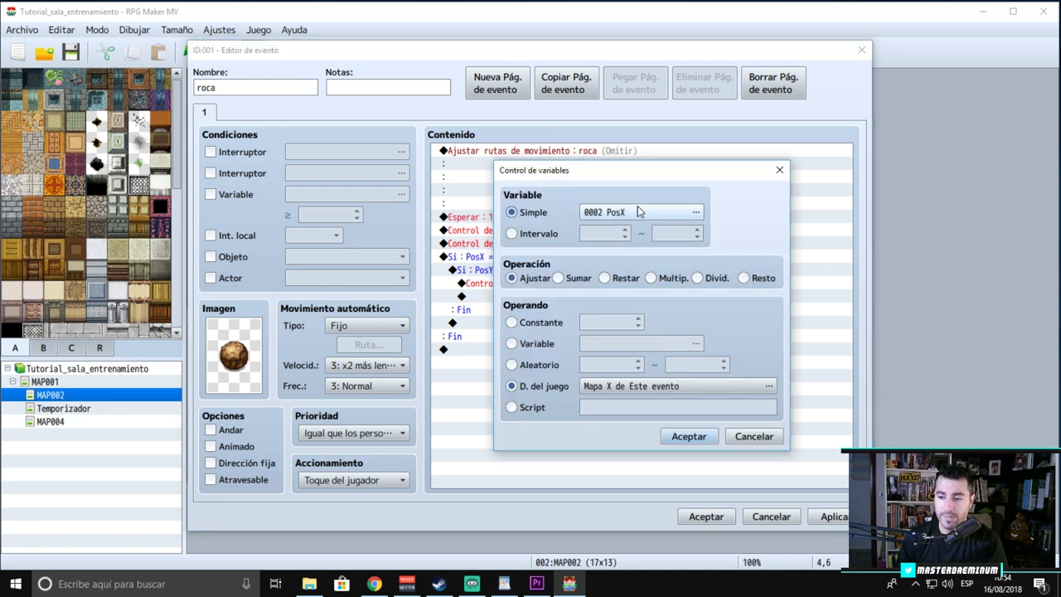
click(753, 436)
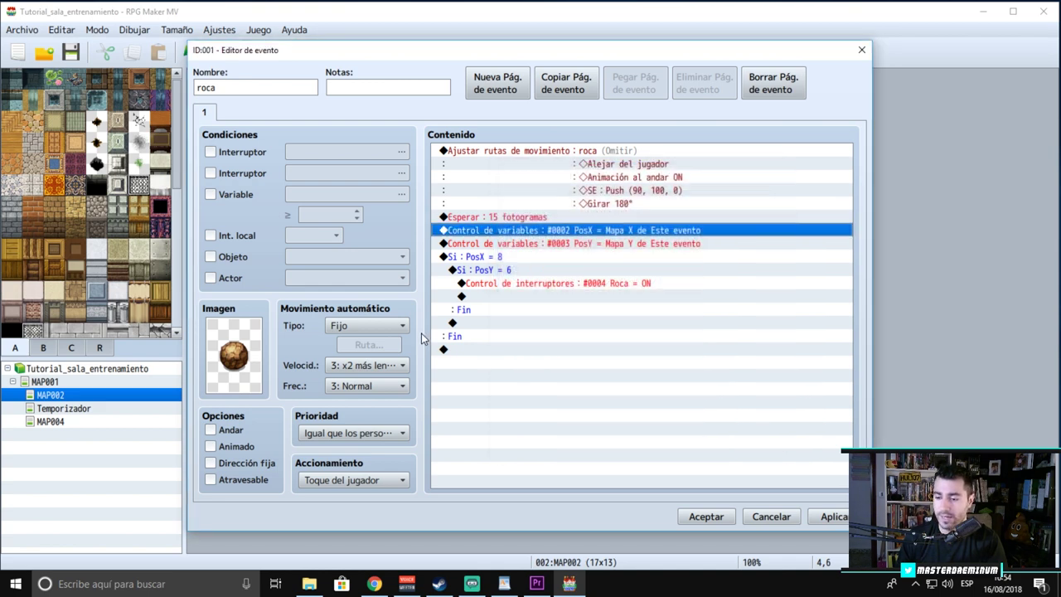
- Start a new Control de variables command at the end of the rock event, with 0002 PosX as its variable
click(490, 362)
double_click(490, 363)
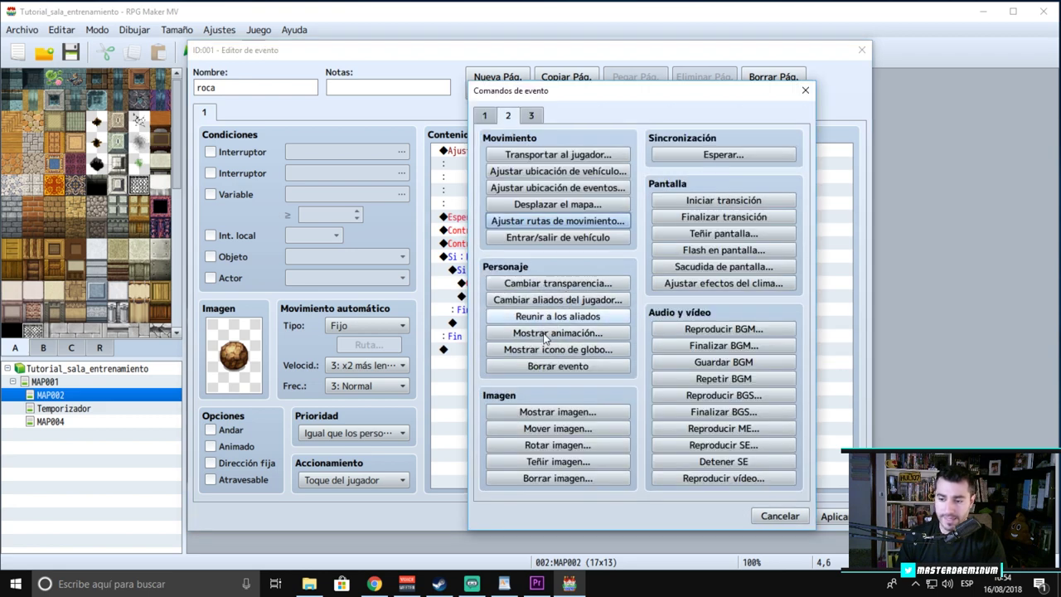
click(485, 116)
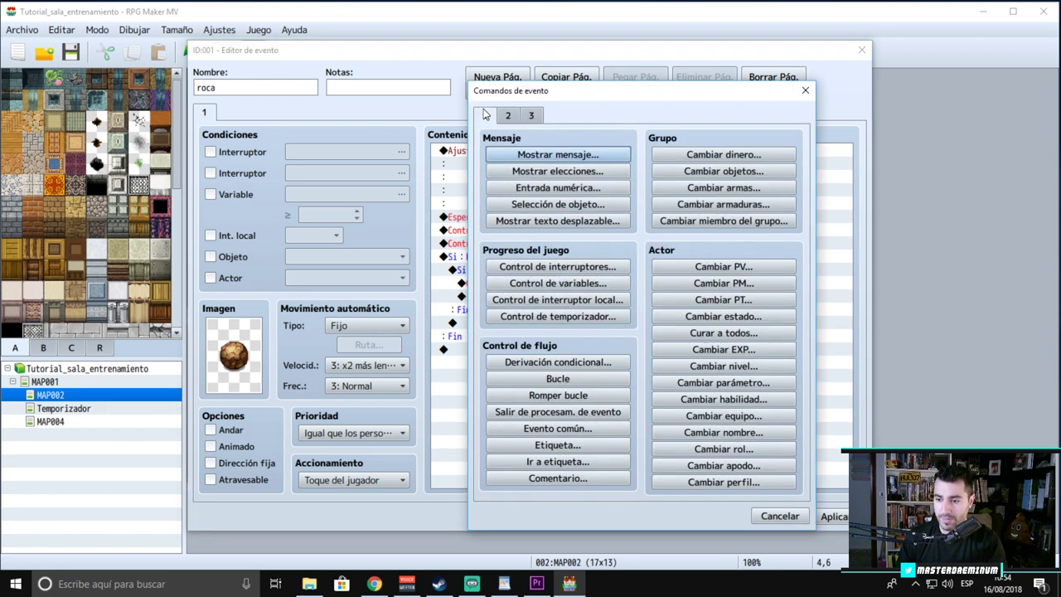
click(574, 284)
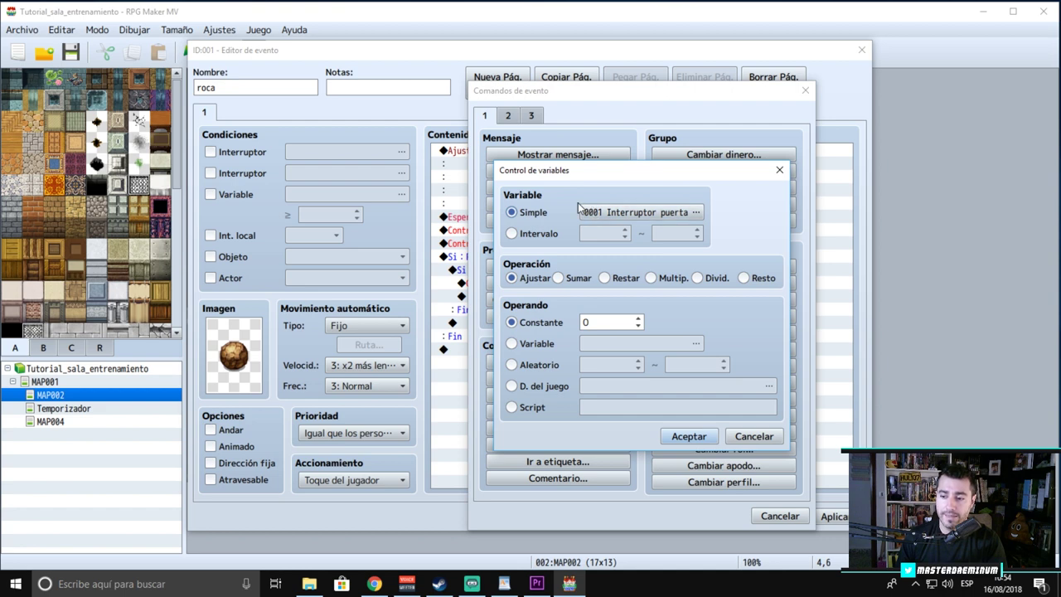
click(697, 213)
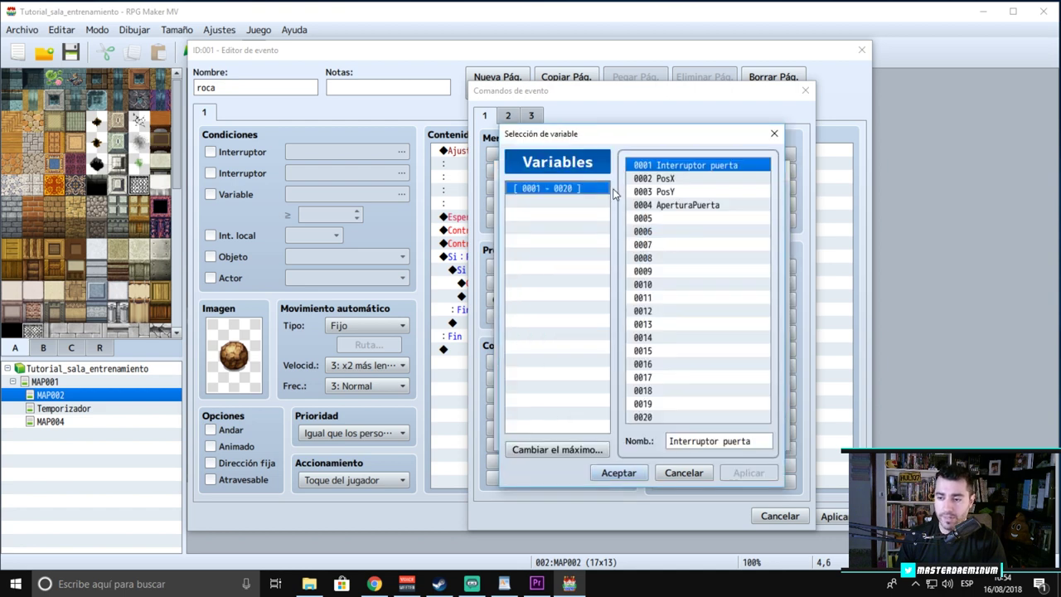
click(673, 180)
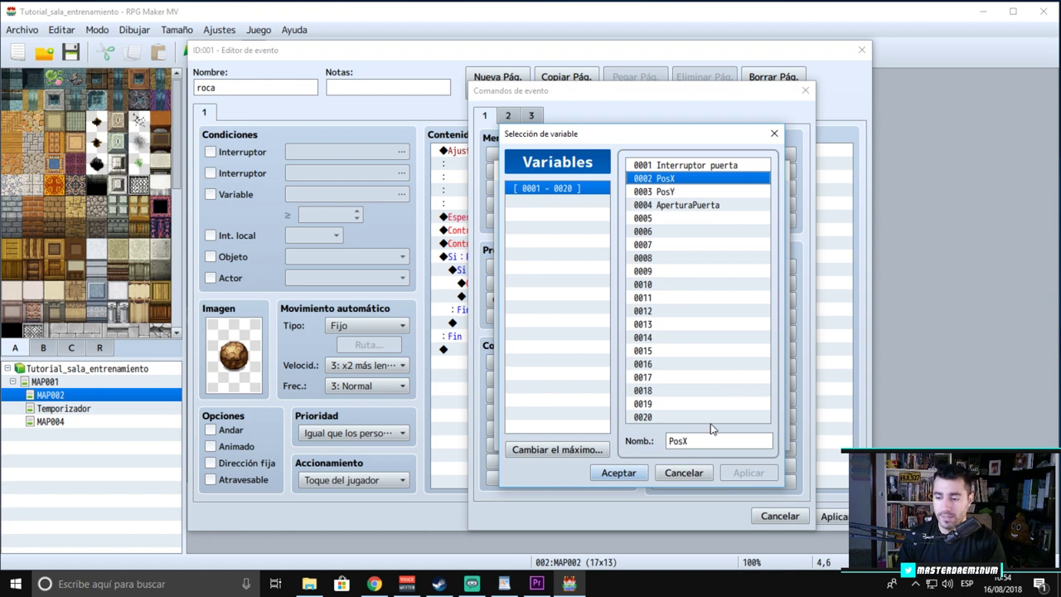
click(626, 474)
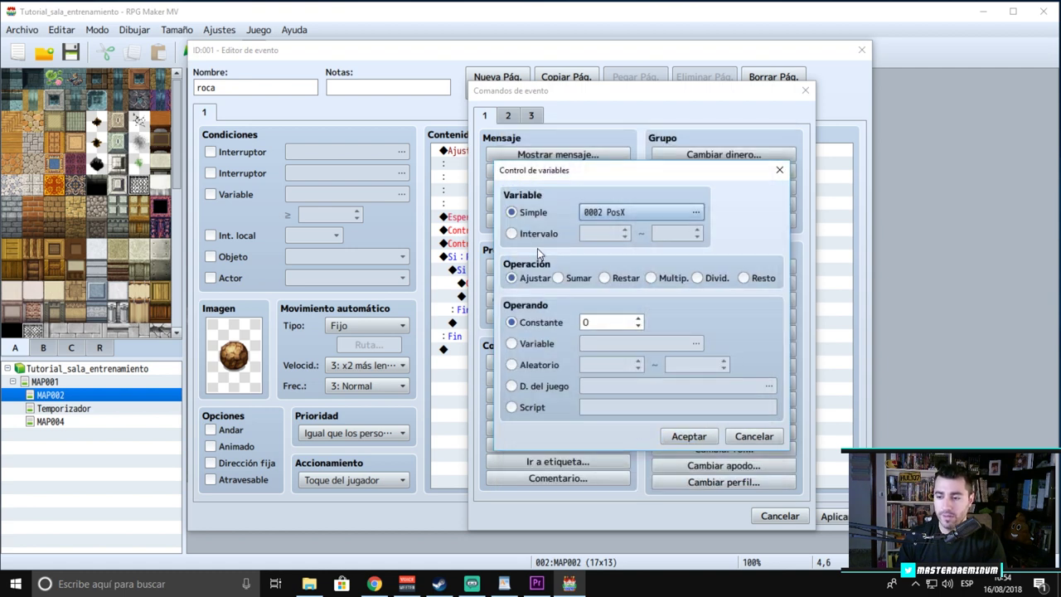
- Try a game data operand using Personaje roca with Mapa X, and discard the new variable command
click(554, 386)
click(629, 386)
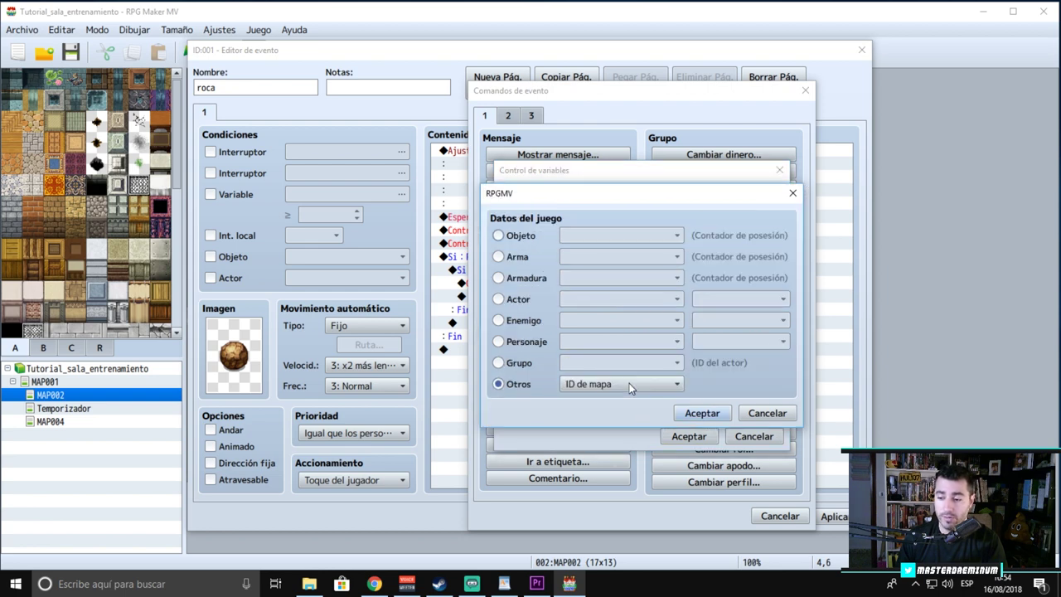
click(510, 348)
click(624, 342)
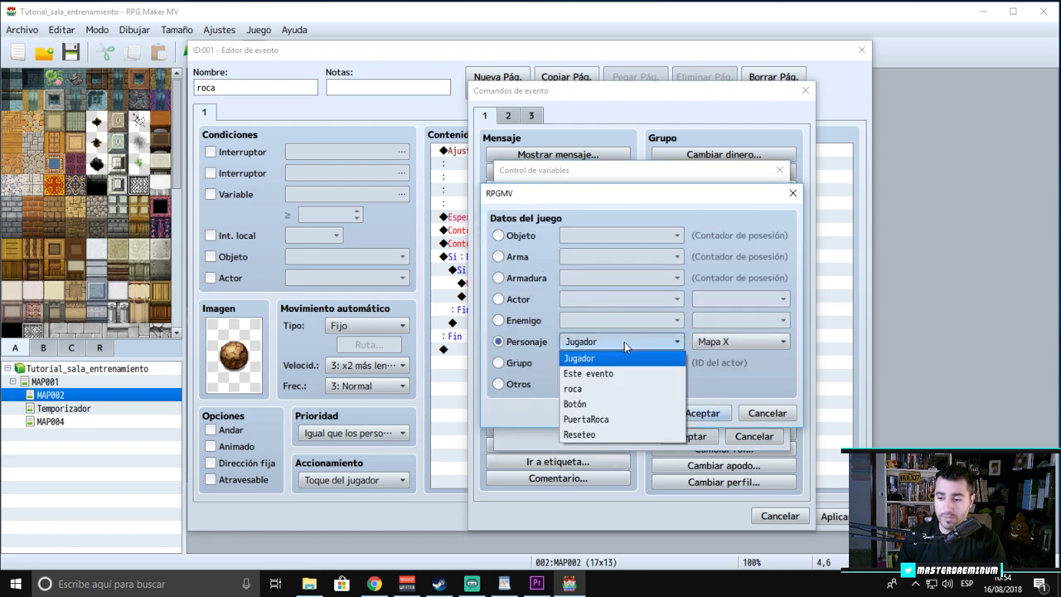
click(593, 391)
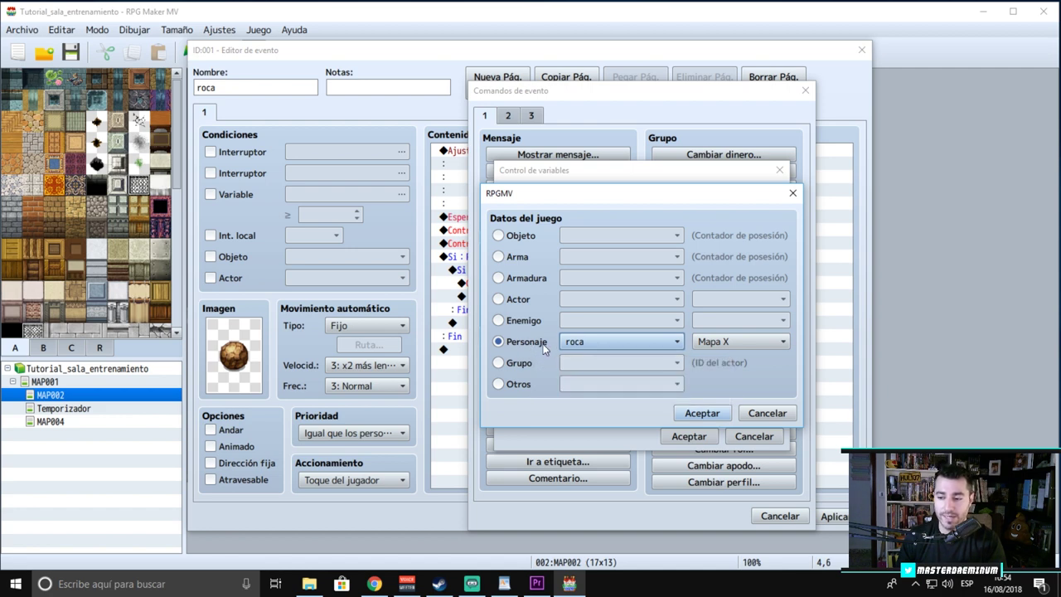
click(721, 343)
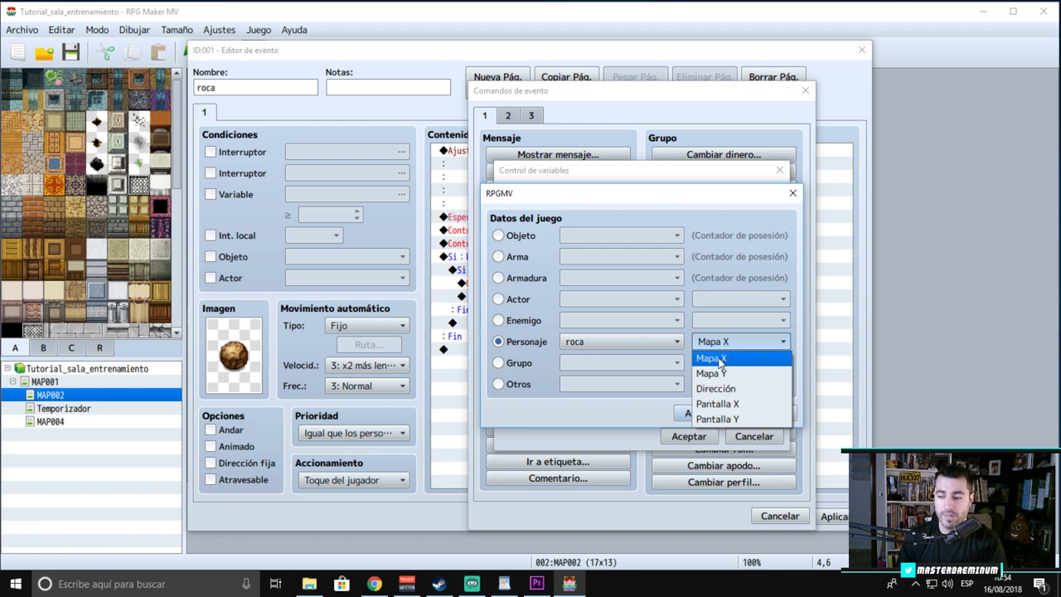
click(620, 414)
click(741, 415)
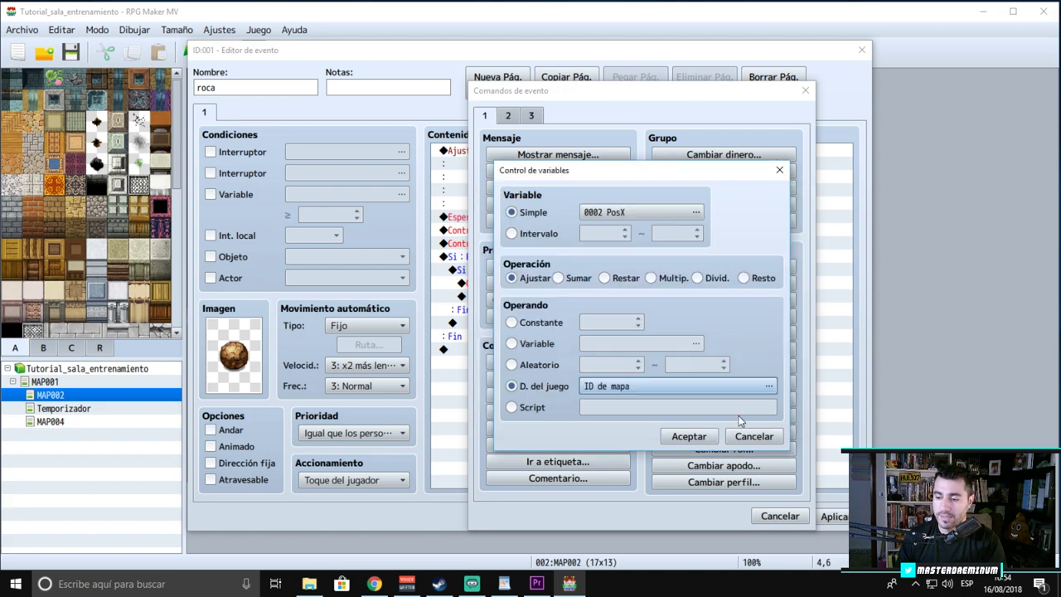
click(767, 438)
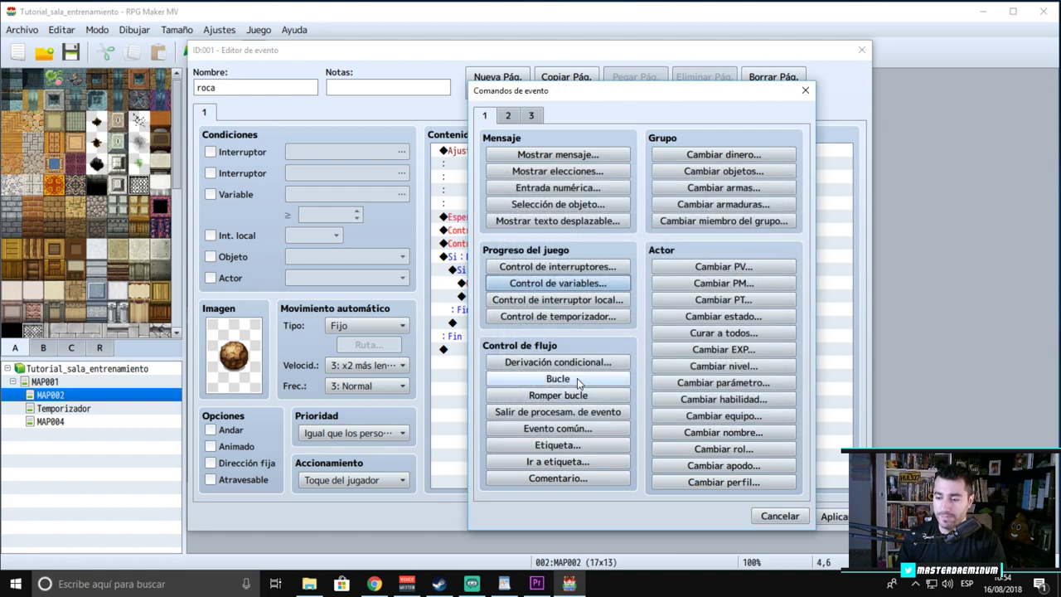
click(777, 521)
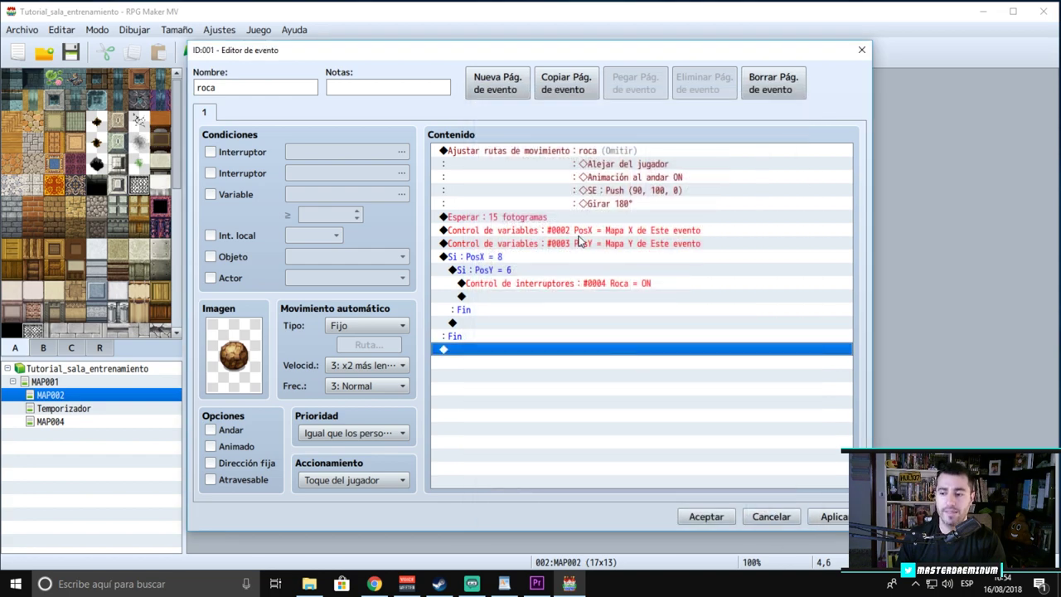
- Review the rock event's PosX variable command and its nested PosX and PosY conditions, and accept the event's changes
click(618, 236)
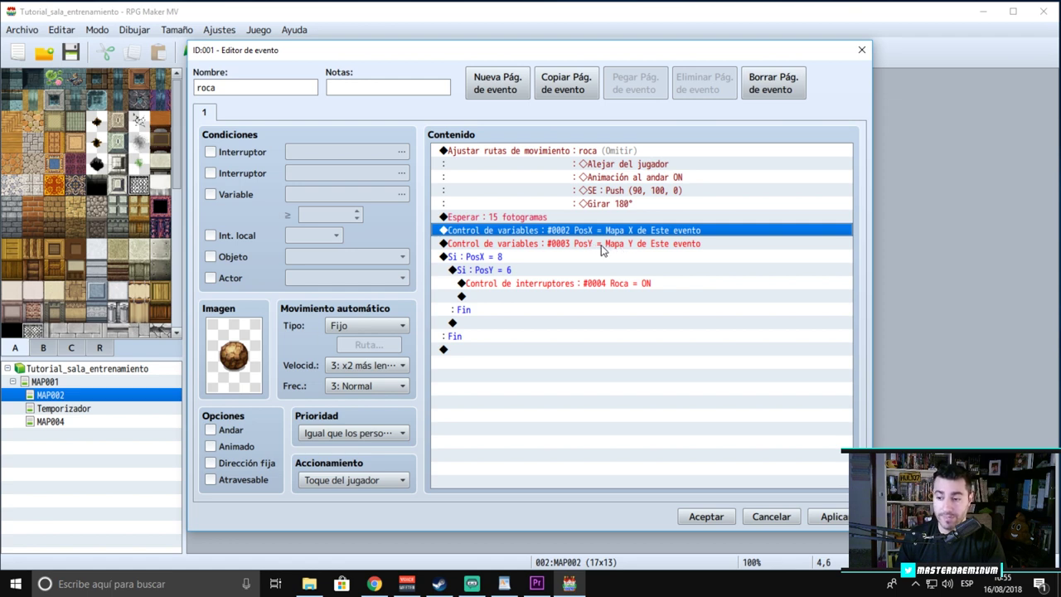
click(503, 269)
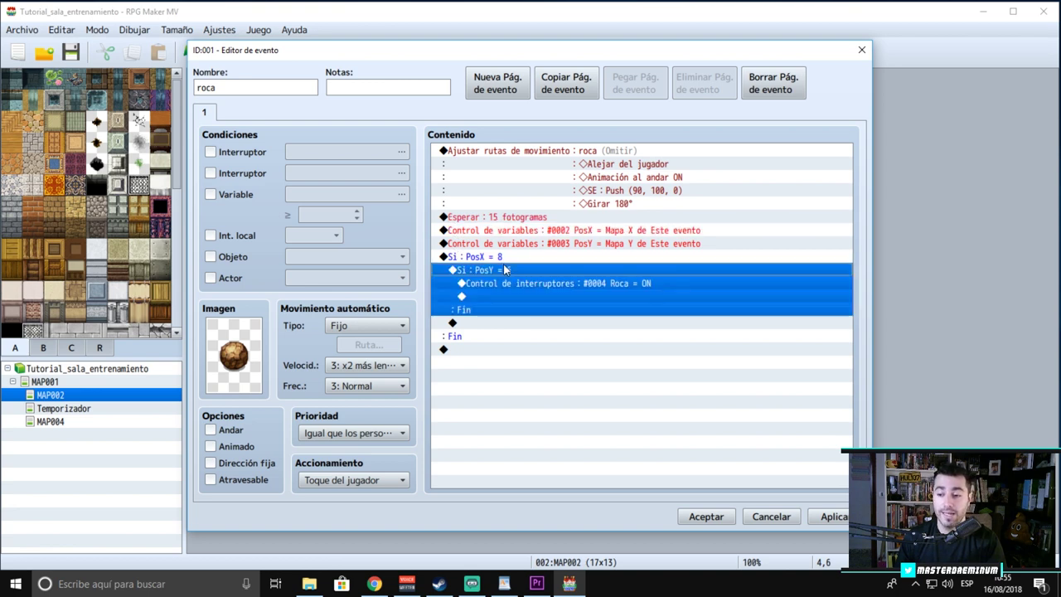
click(493, 259)
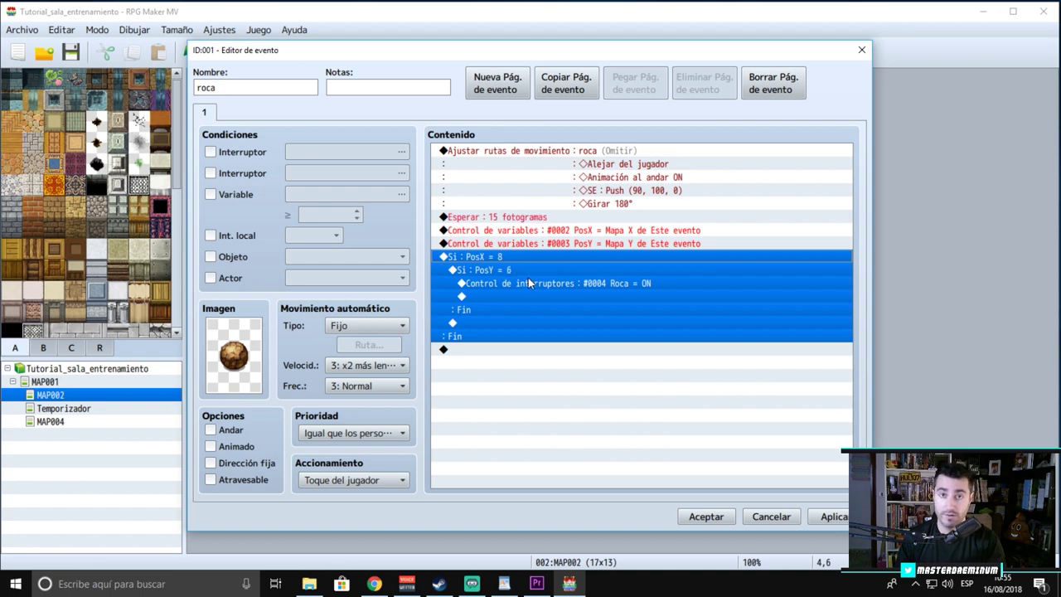
click(708, 517)
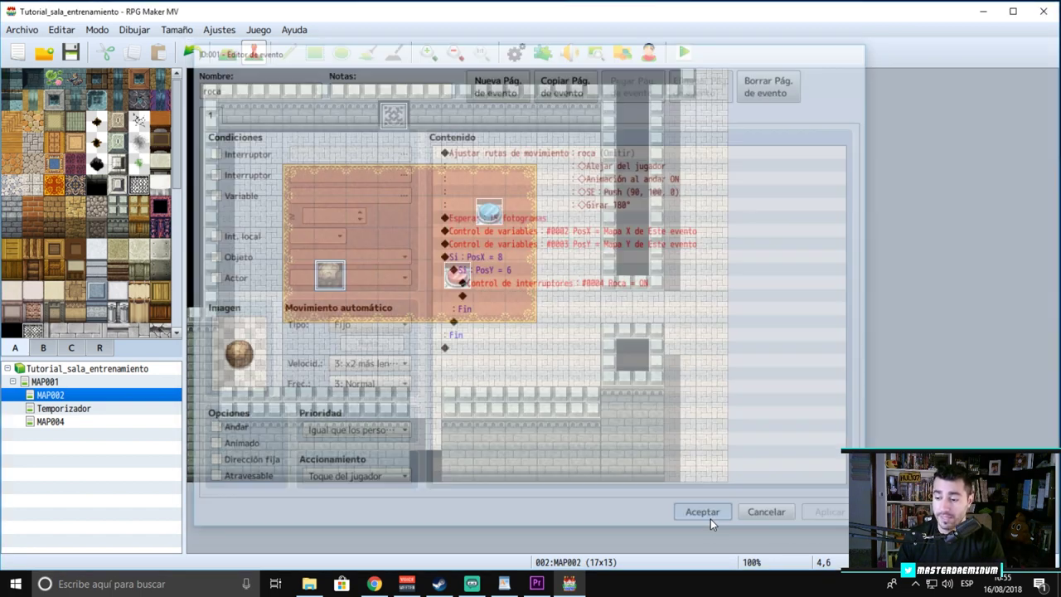
- Try a conditional branch at the end of the rock event checking that variable 0002 PosX equals constant 8, and discard it
click(459, 274)
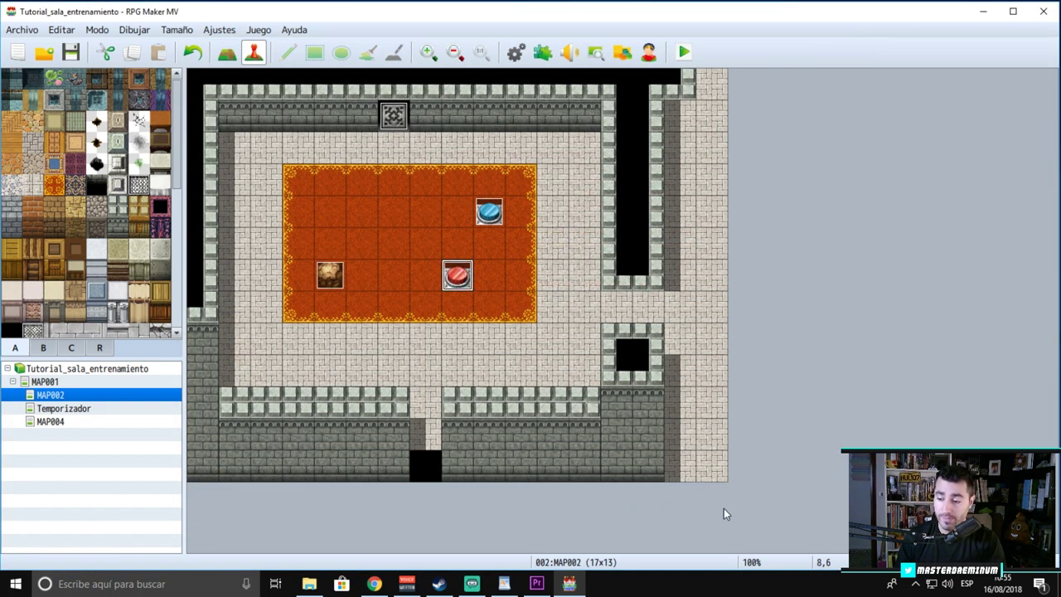
double_click(330, 274)
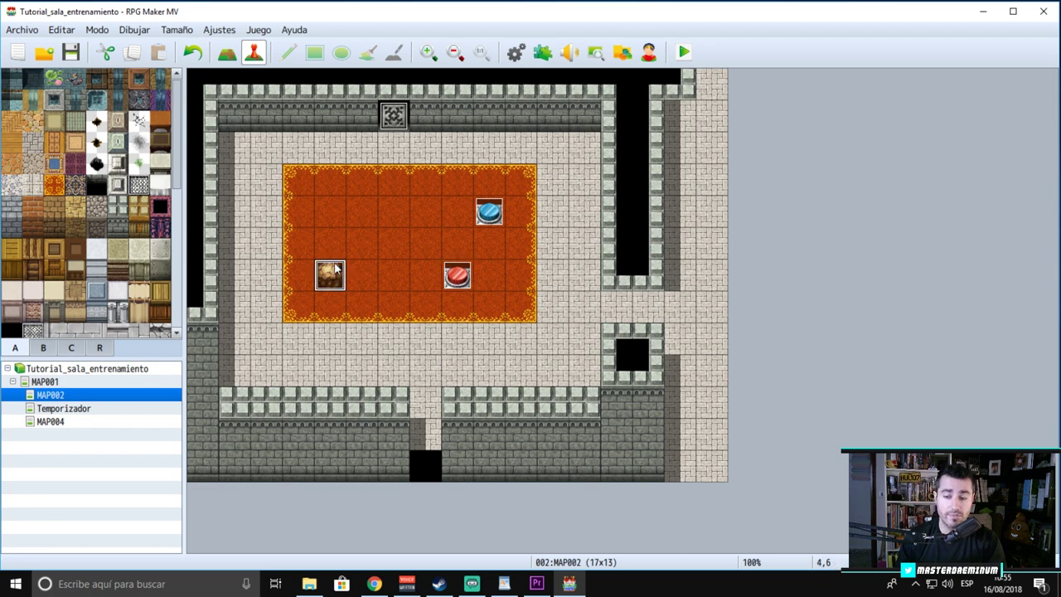
click(466, 352)
double_click(466, 353)
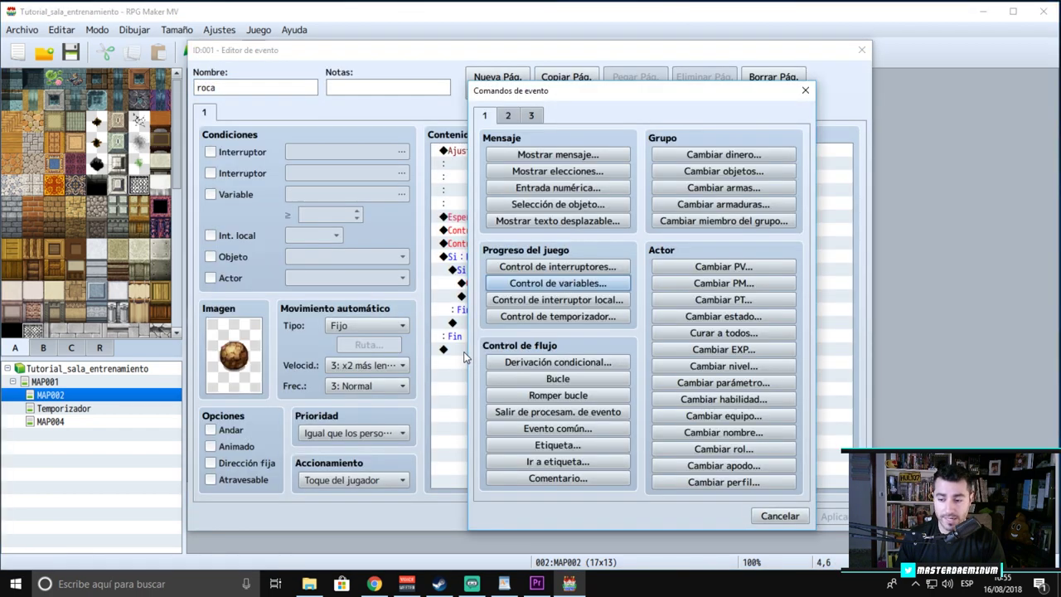
click(570, 362)
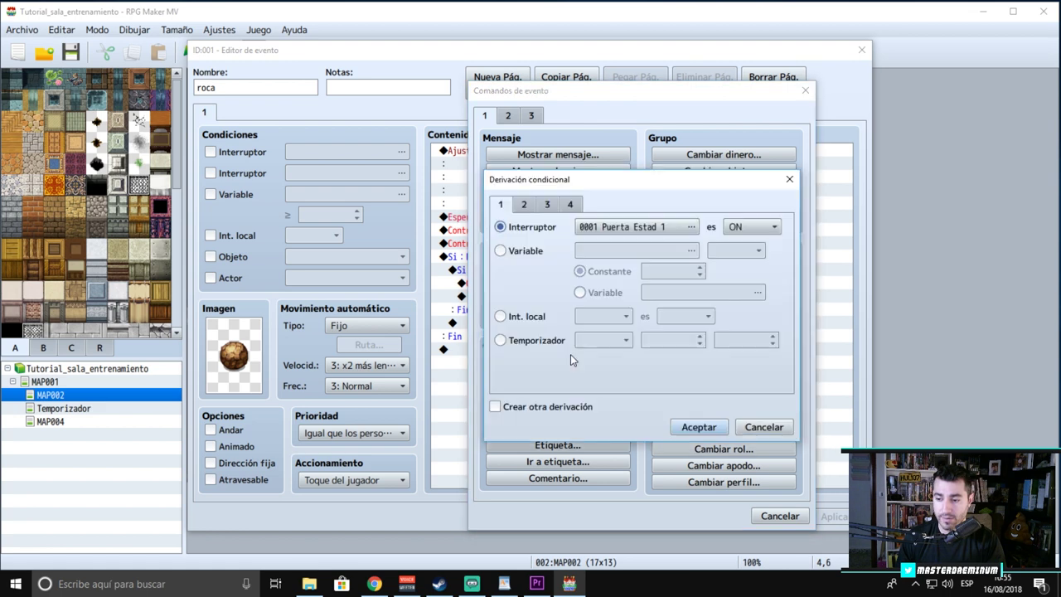
click(521, 259)
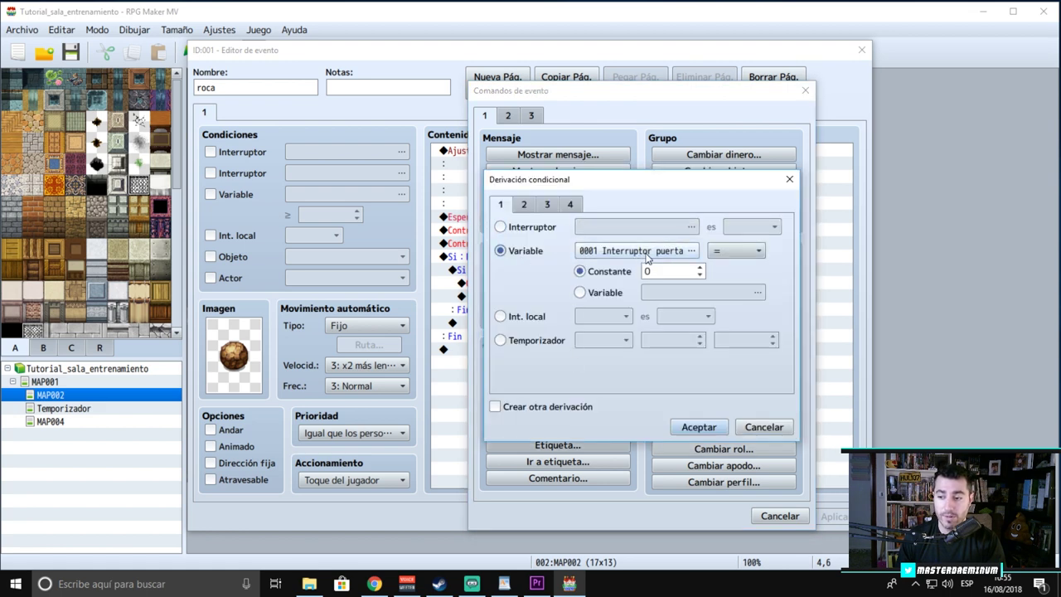
click(691, 251)
double_click(683, 184)
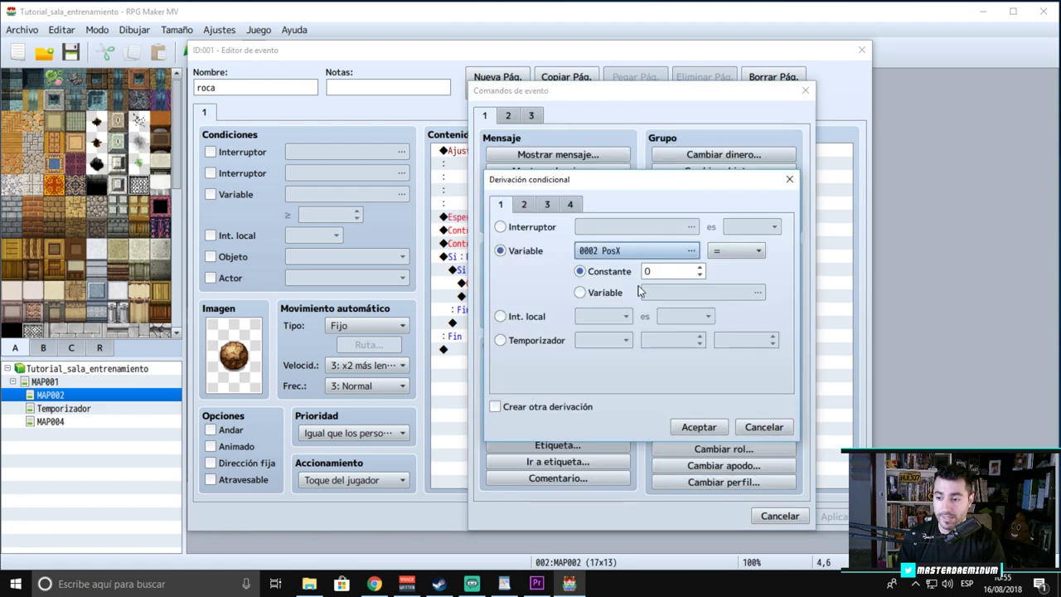
key(Tab)
text(8)
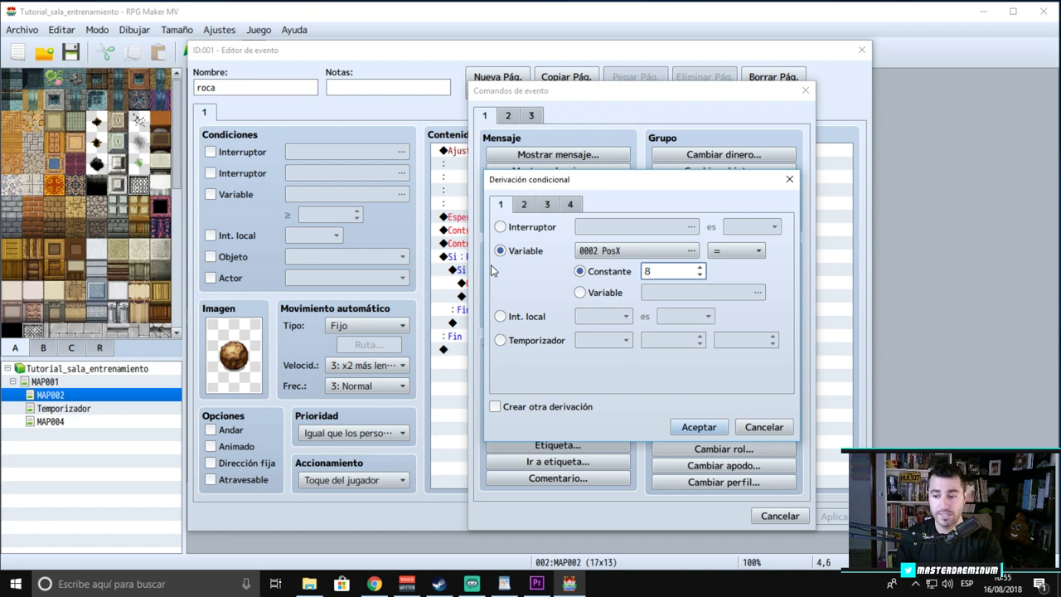
click(790, 427)
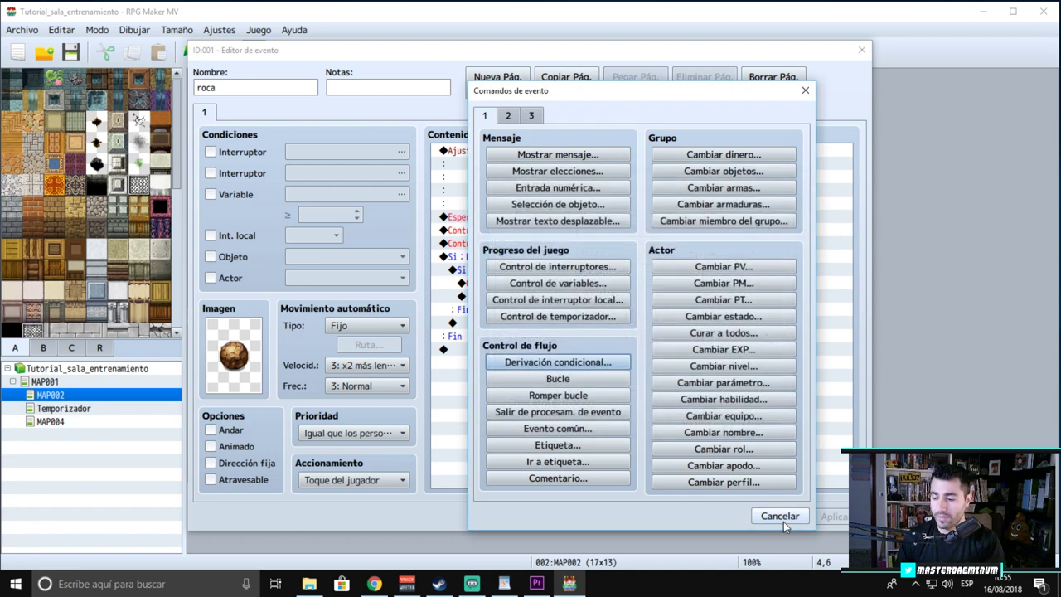
click(783, 521)
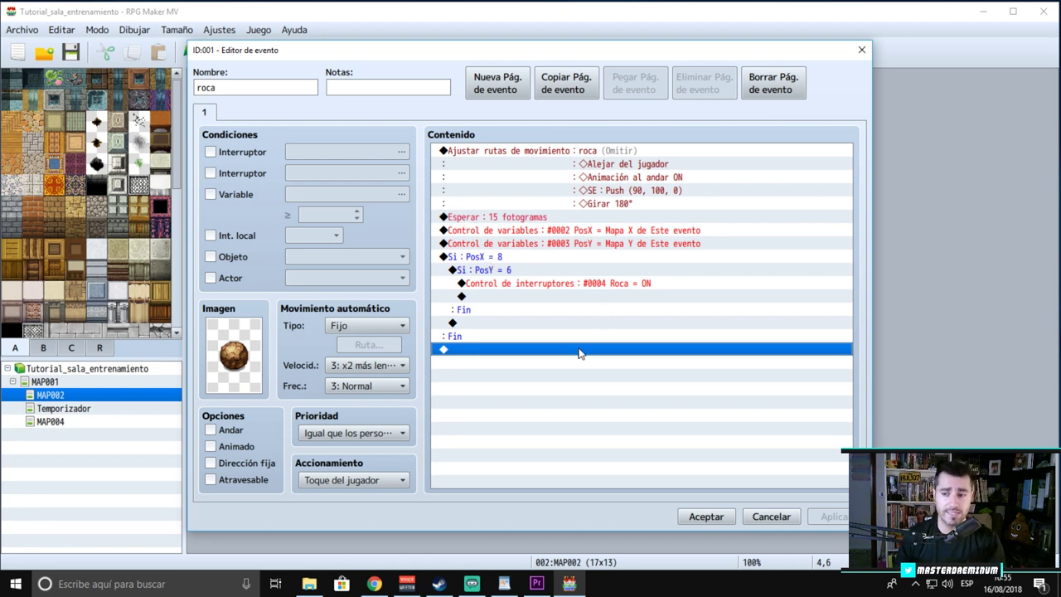
- Review the rock event's nested PosX and PosY conditions and its Roca switch command, and accept the event
click(494, 259)
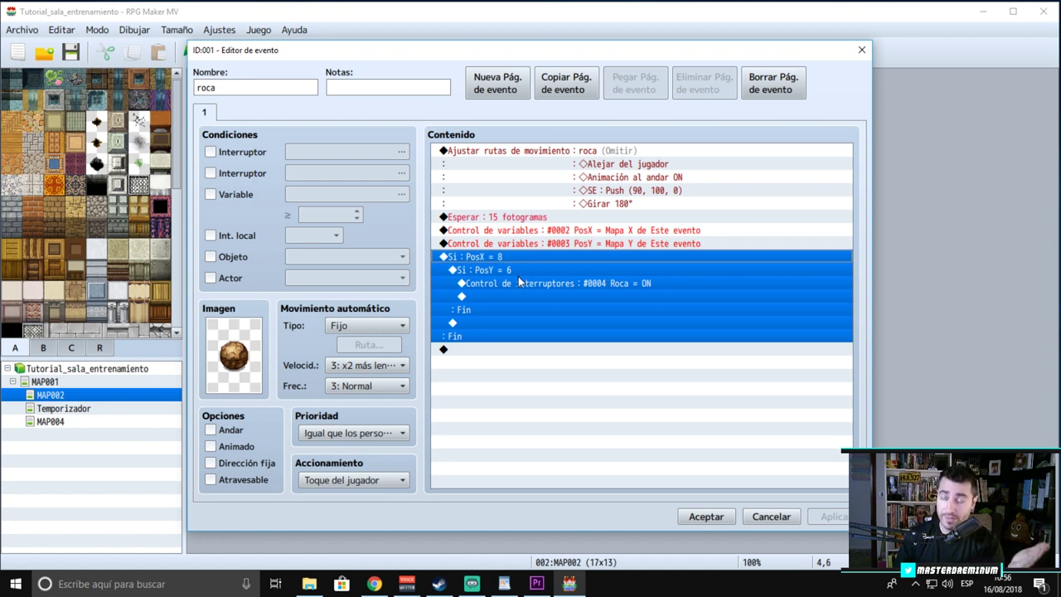
click(524, 271)
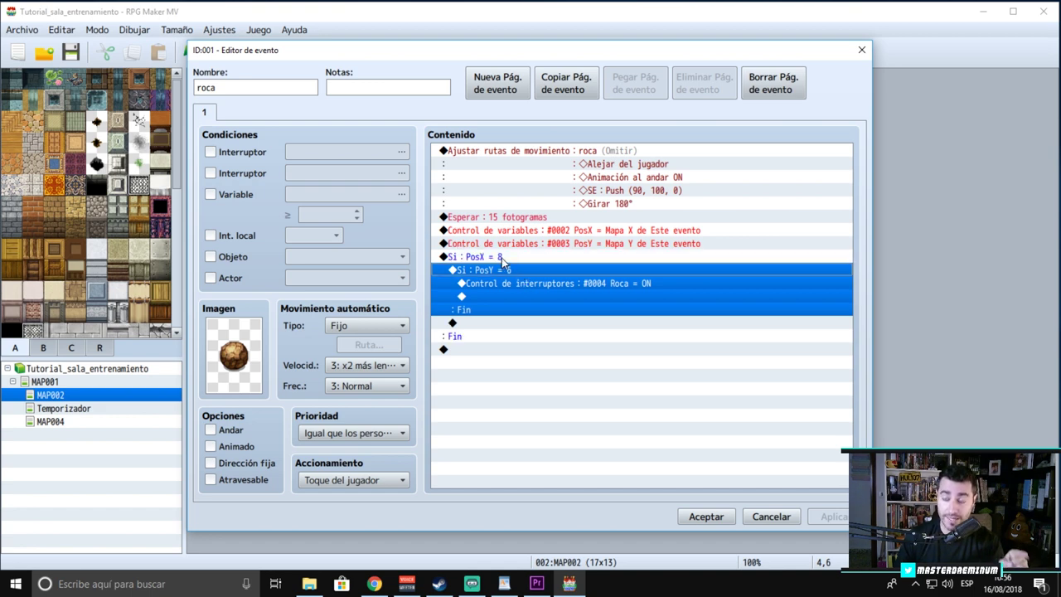
click(502, 258)
click(517, 272)
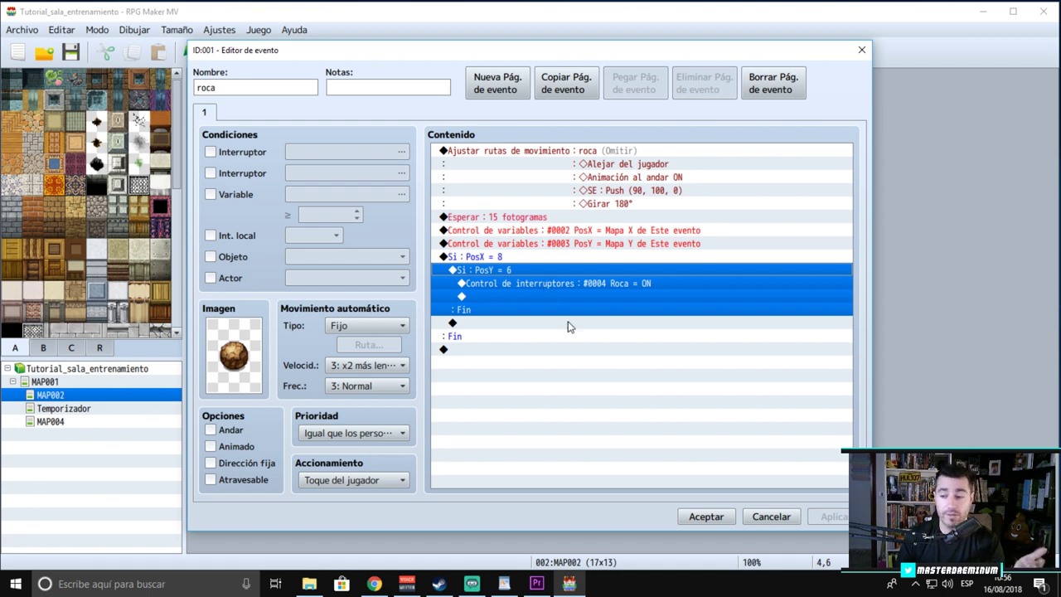
click(636, 285)
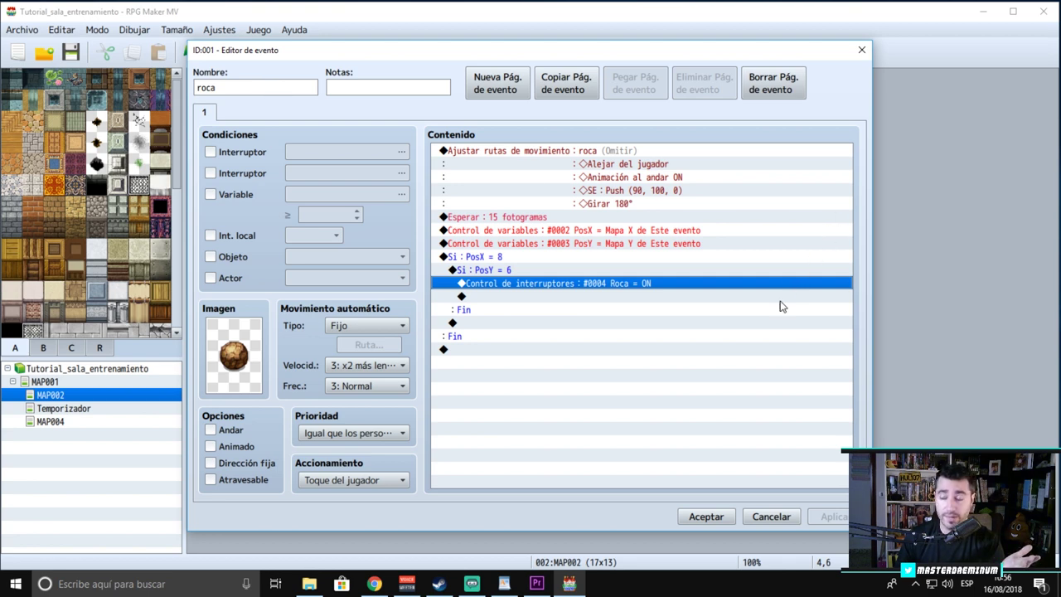
click(706, 516)
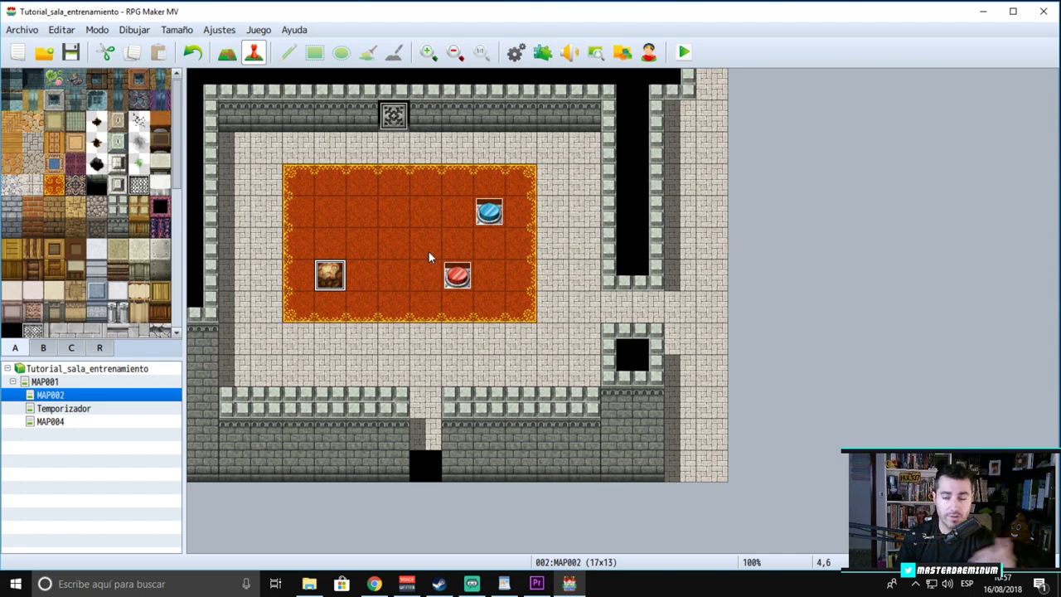
- Examine the red button event's Roca condition, its local switch command and the settings of its second page
double_click(465, 278)
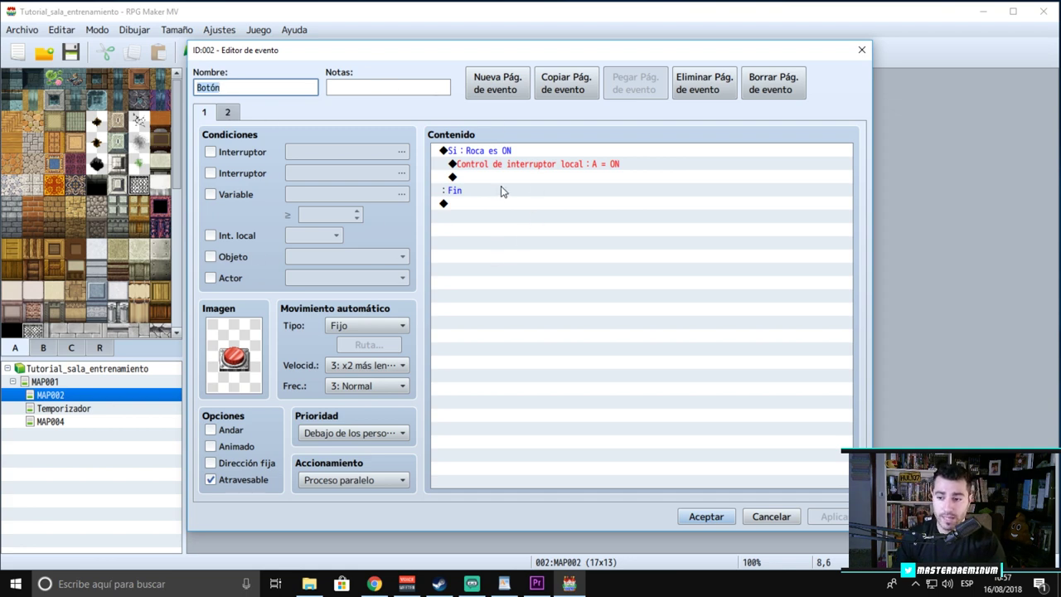
click(495, 152)
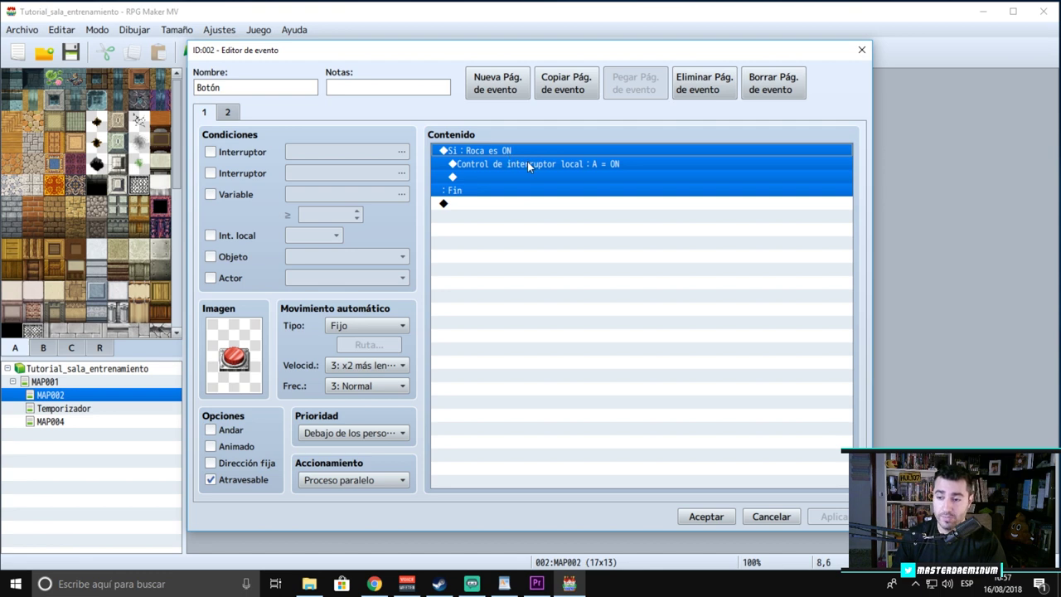
click(530, 166)
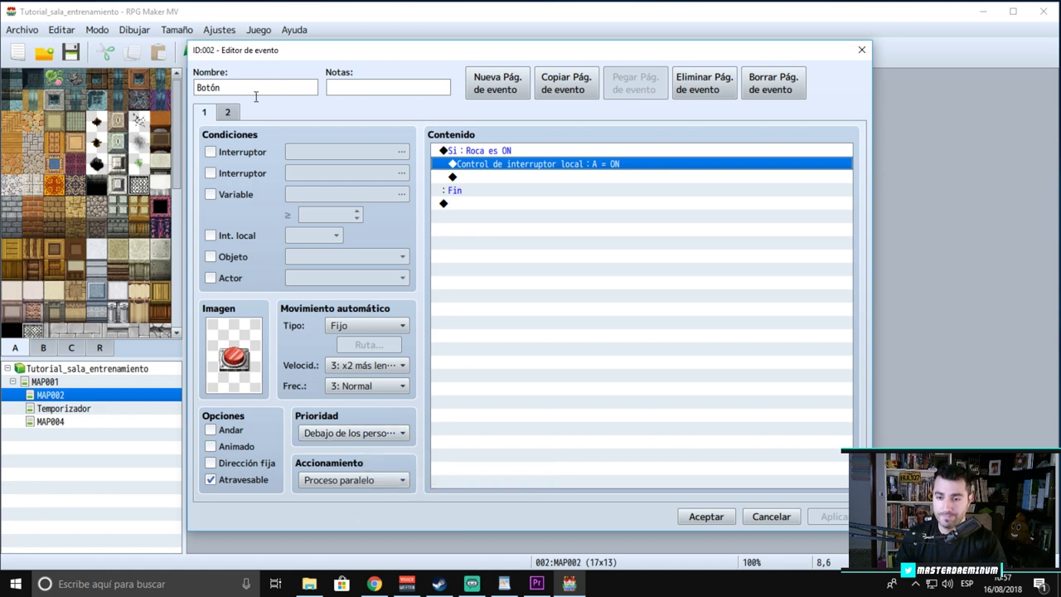
click(230, 117)
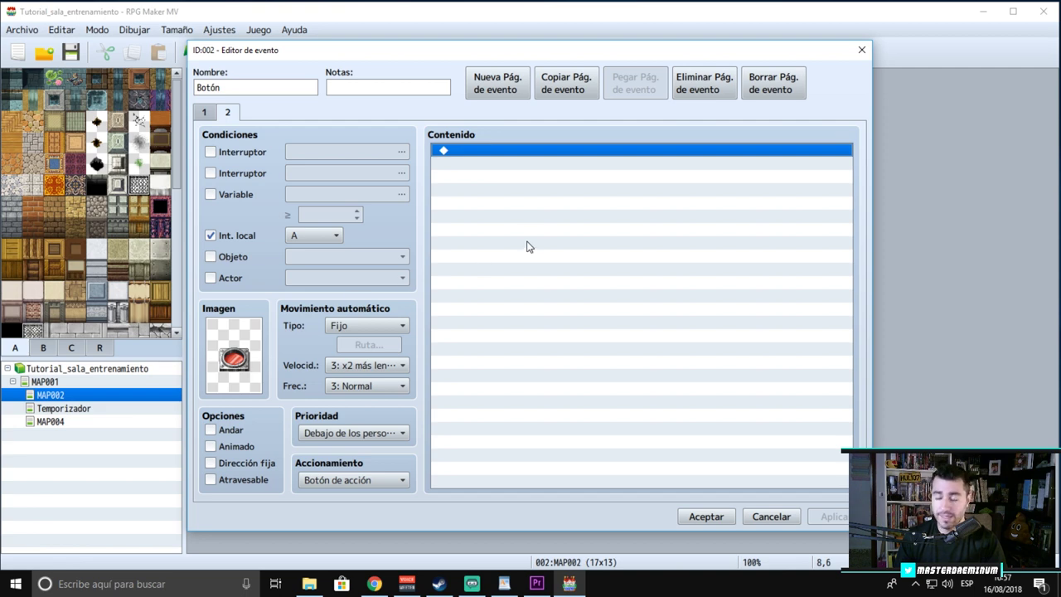
click(204, 112)
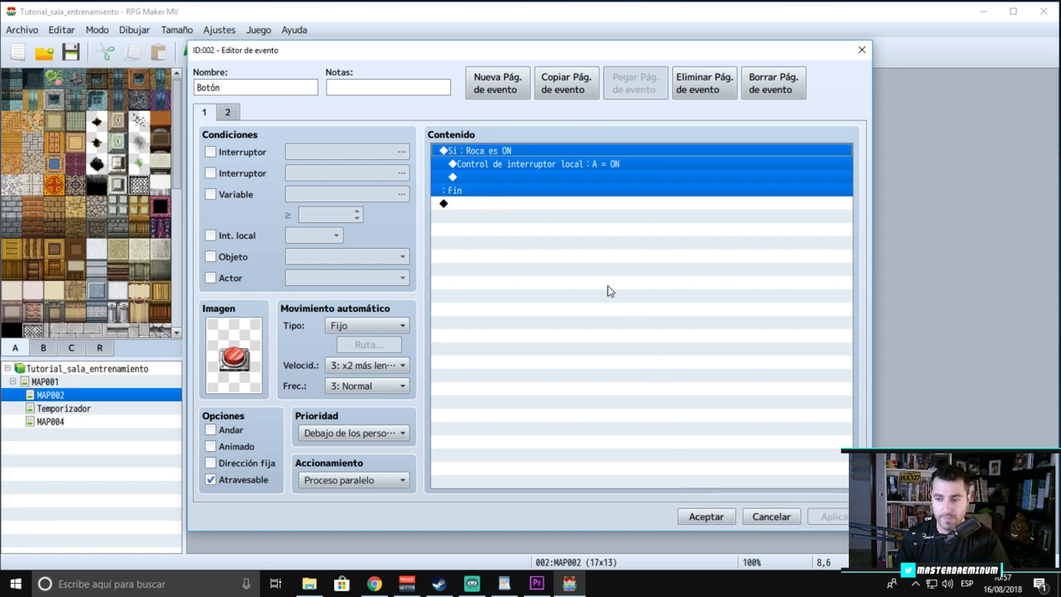
- Insert an Ajustar rutas de movimiento command before the local switch command on the red button event's first page, targeting Este evento
click(522, 164)
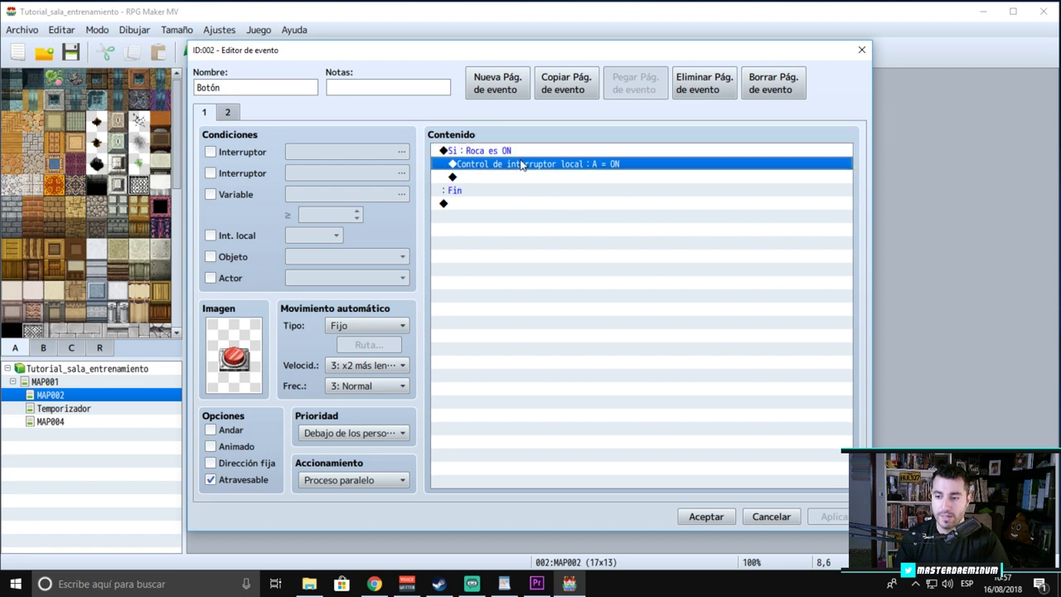
right_click(468, 163)
click(534, 172)
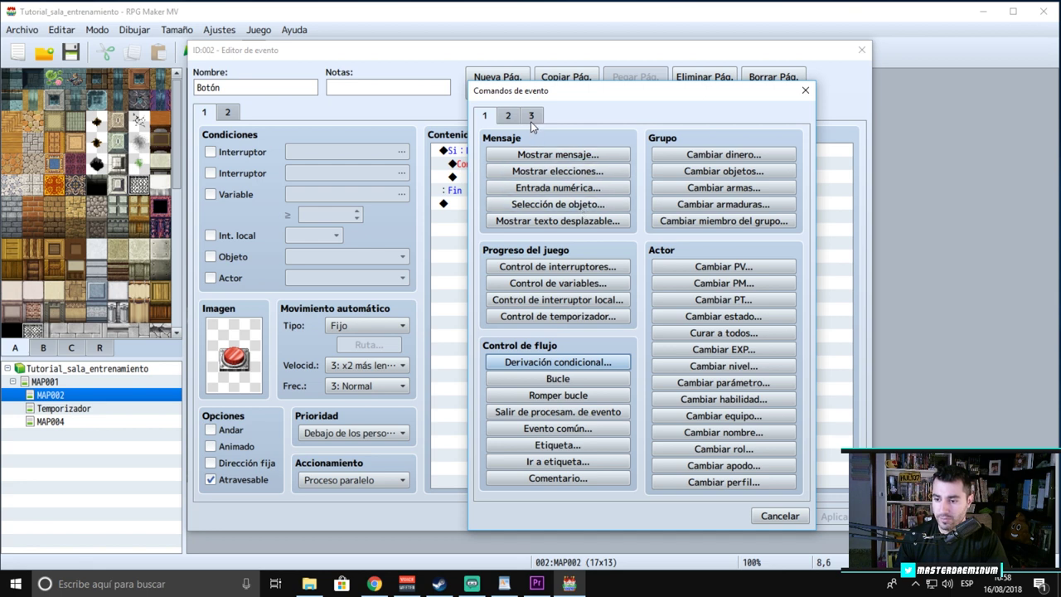
click(512, 116)
click(582, 220)
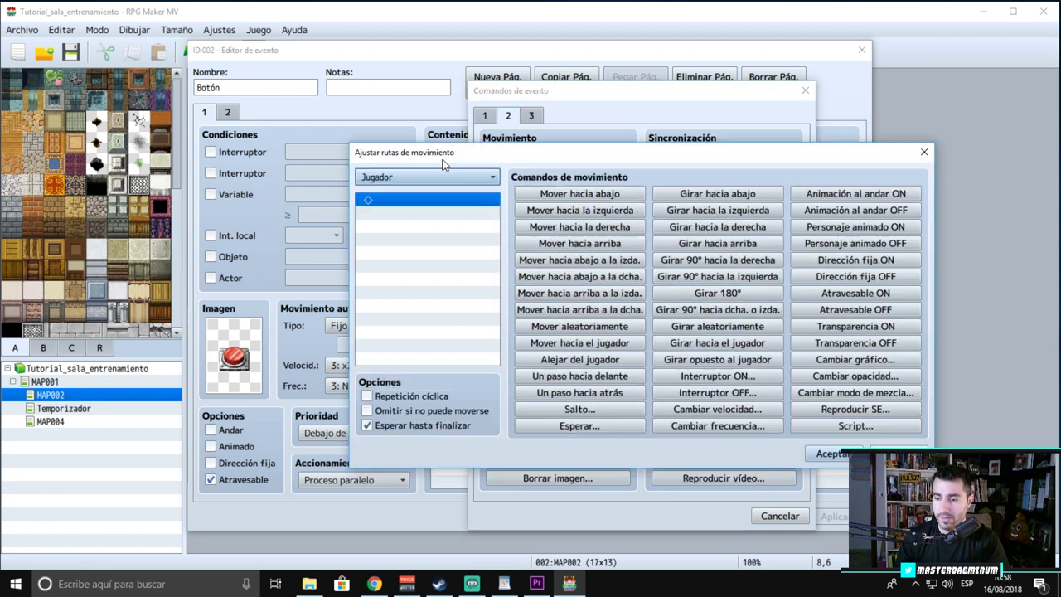
click(447, 177)
click(446, 212)
click(432, 174)
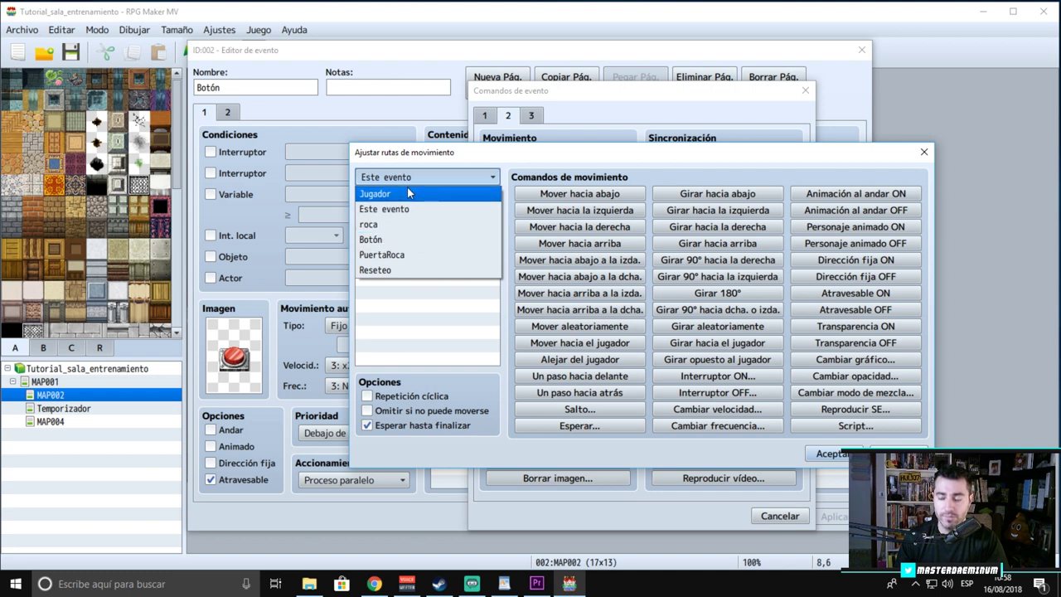
click(404, 206)
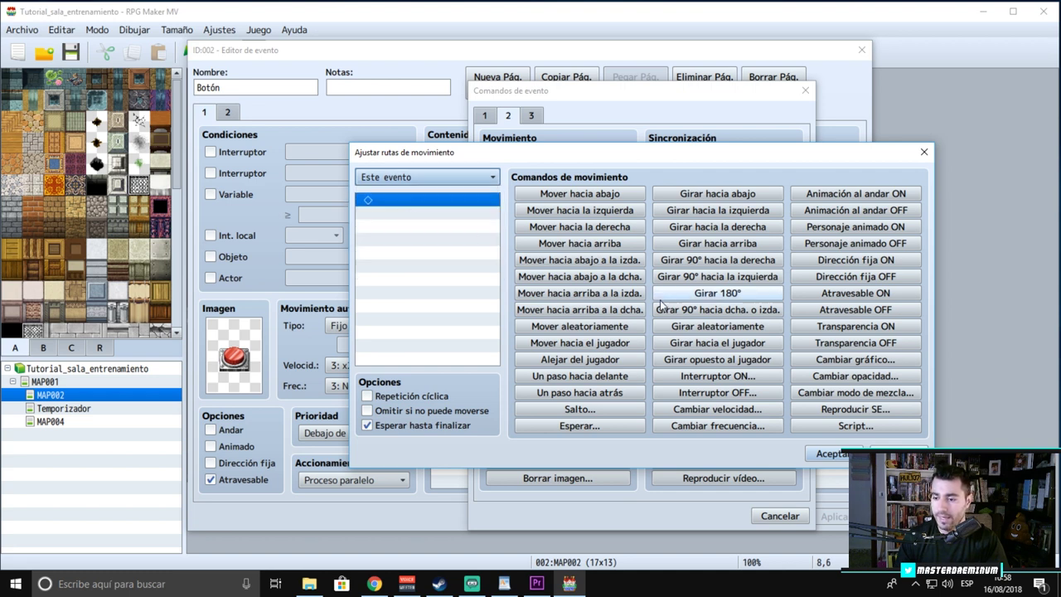
- Add turns to the left, right and up to the button's movement route, and accept the route
click(751, 212)
click(753, 230)
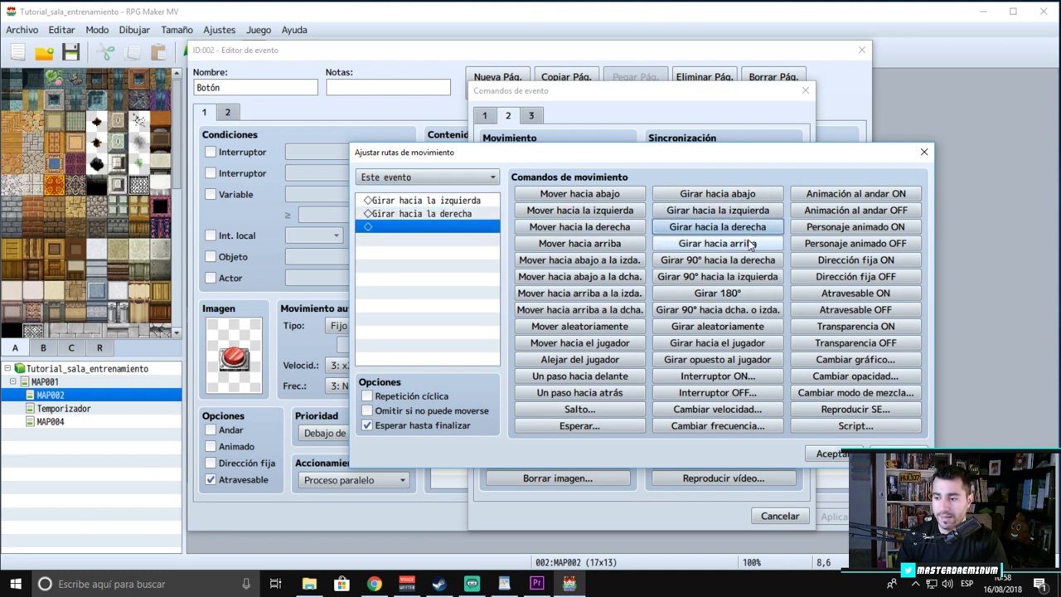
click(754, 245)
click(830, 453)
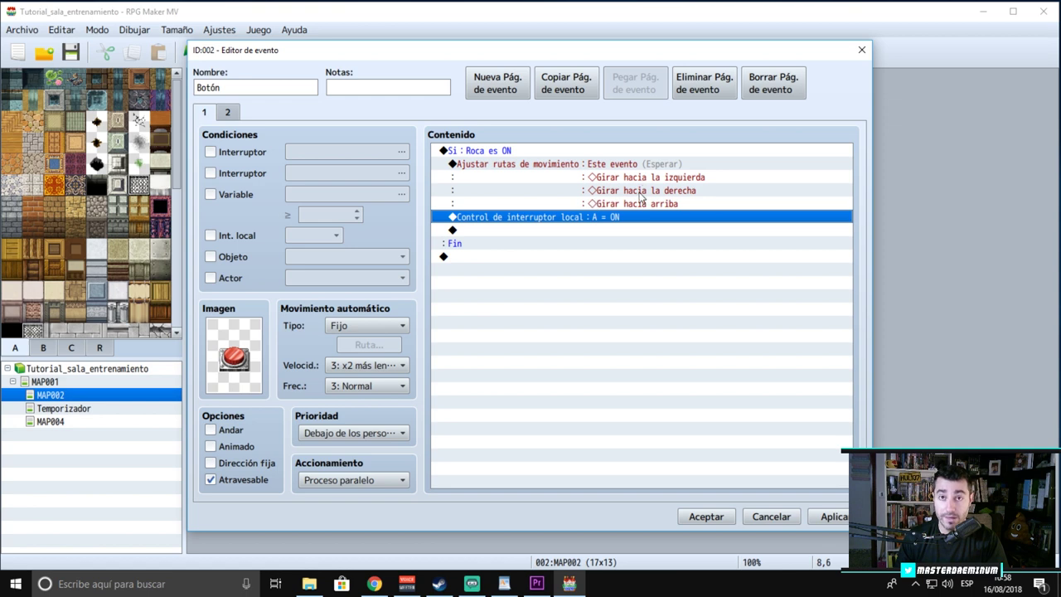
- Check the red button event's second page, and apply and accept the event's changes
click(230, 114)
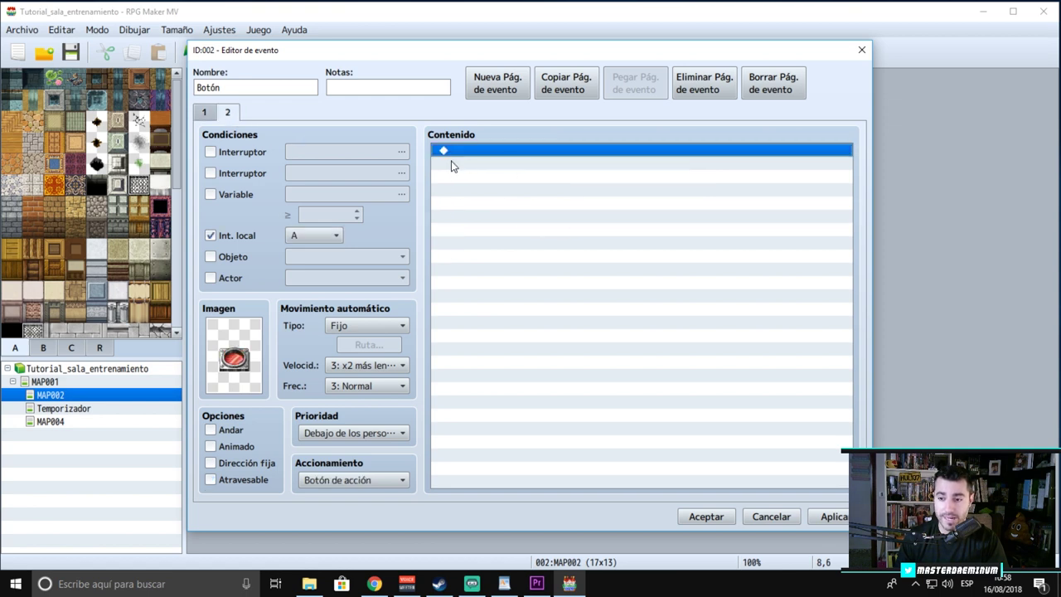
click(207, 113)
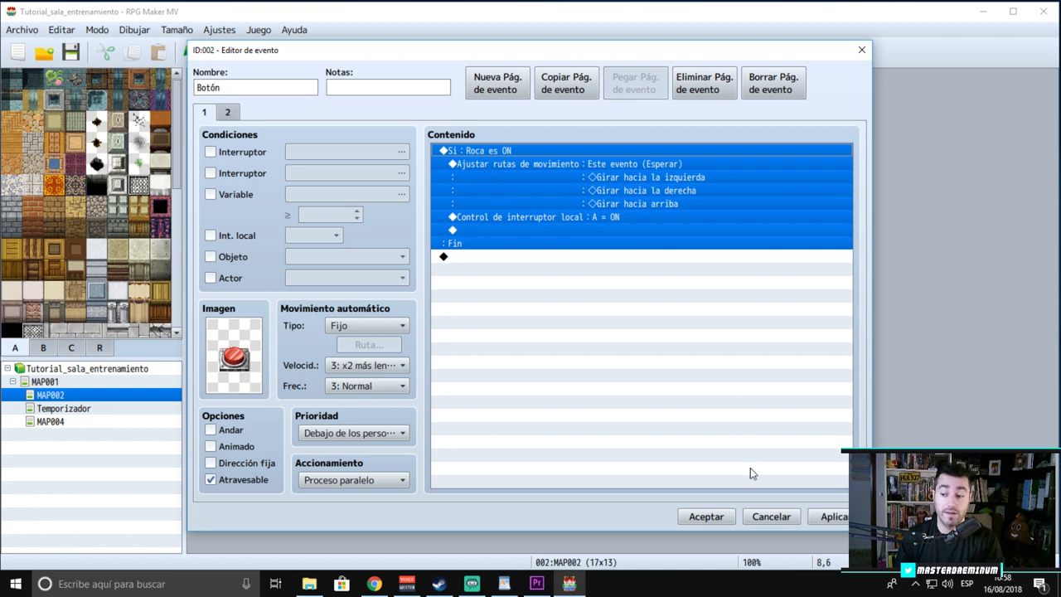
click(824, 517)
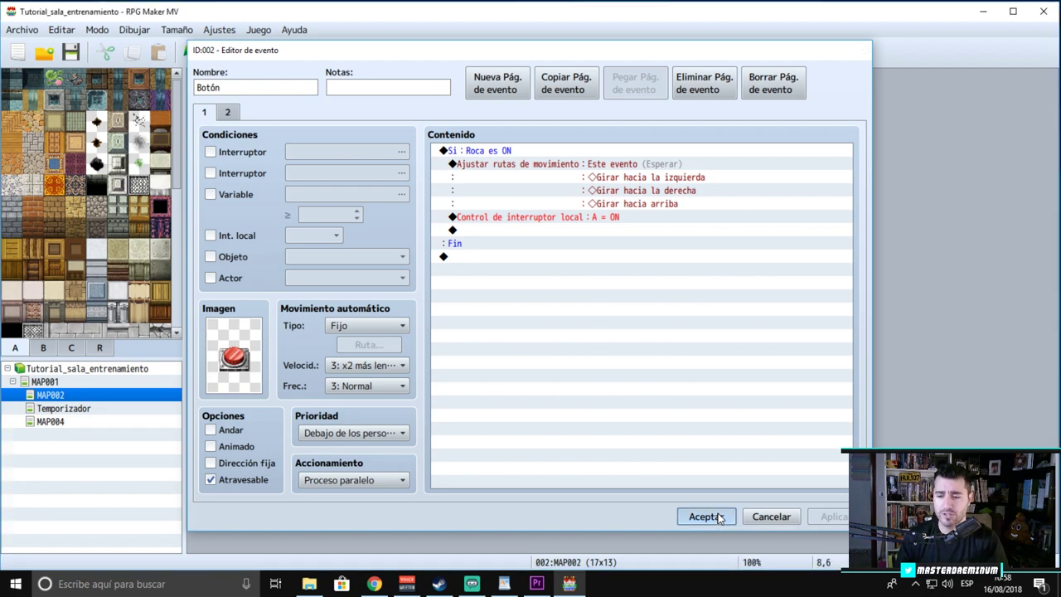
click(718, 516)
- Examine the pages of the PuertaRoca door event, including its opening movement route and local switch command, and accept the event
click(386, 241)
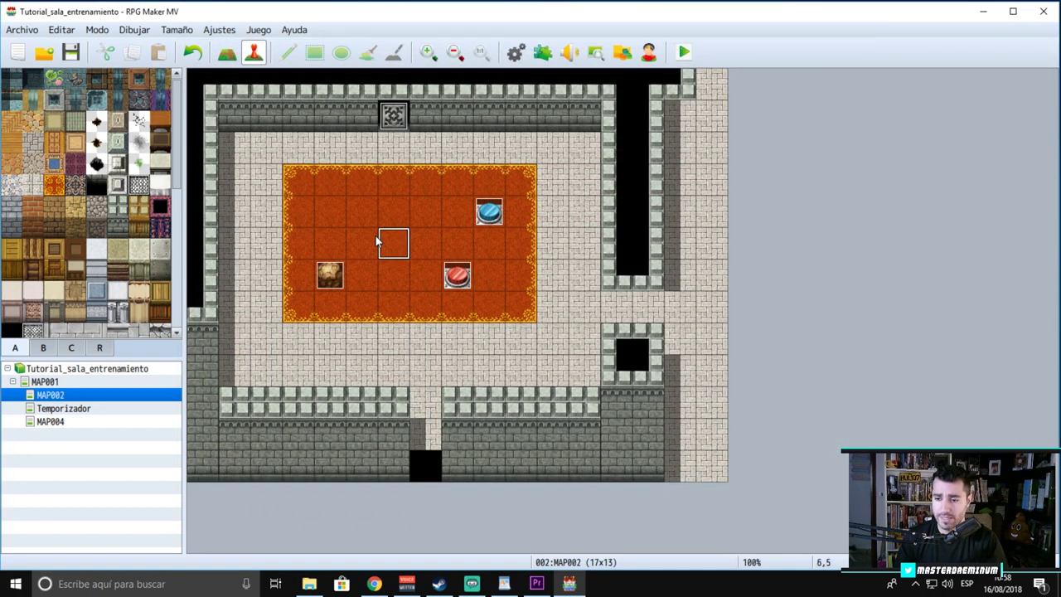
double_click(398, 123)
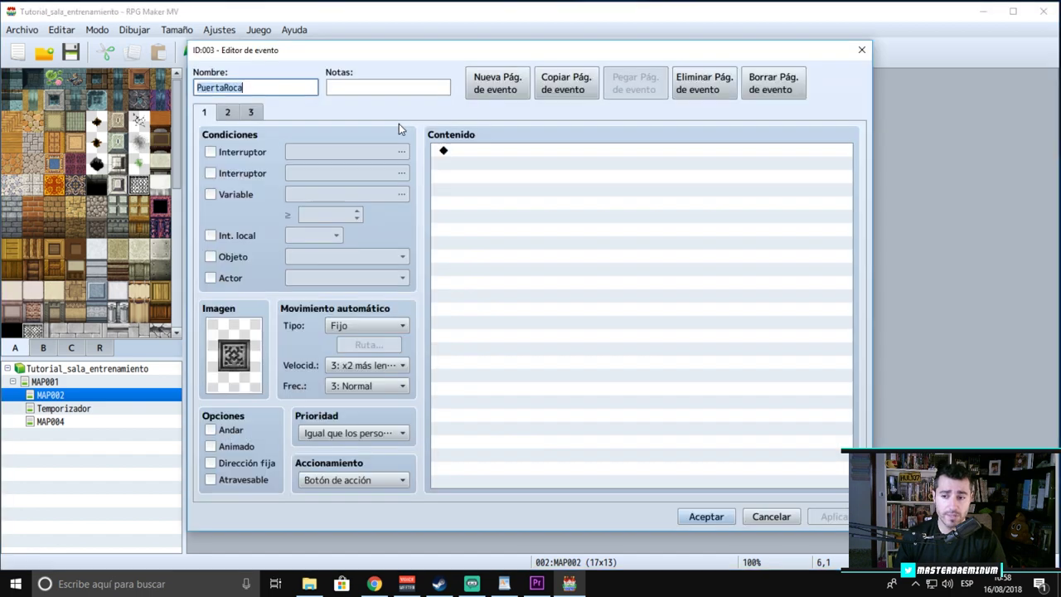
click(227, 113)
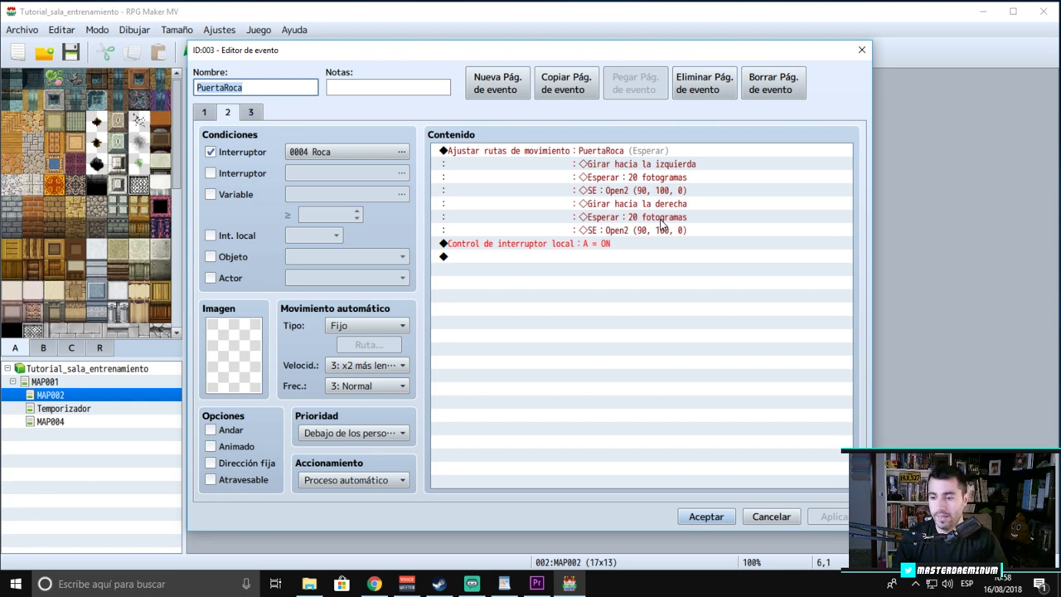
click(524, 246)
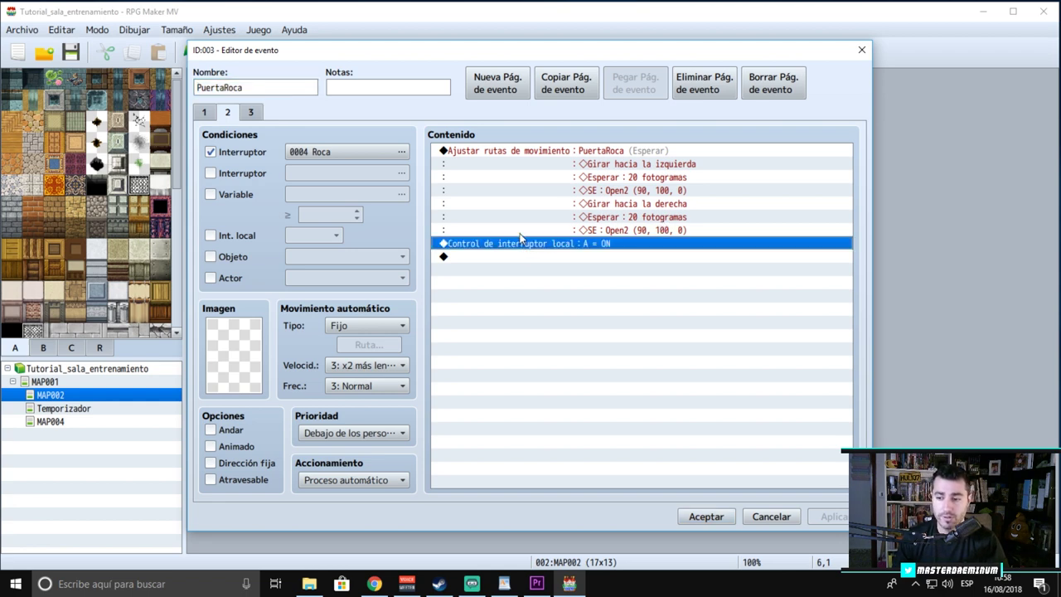
click(254, 114)
click(229, 117)
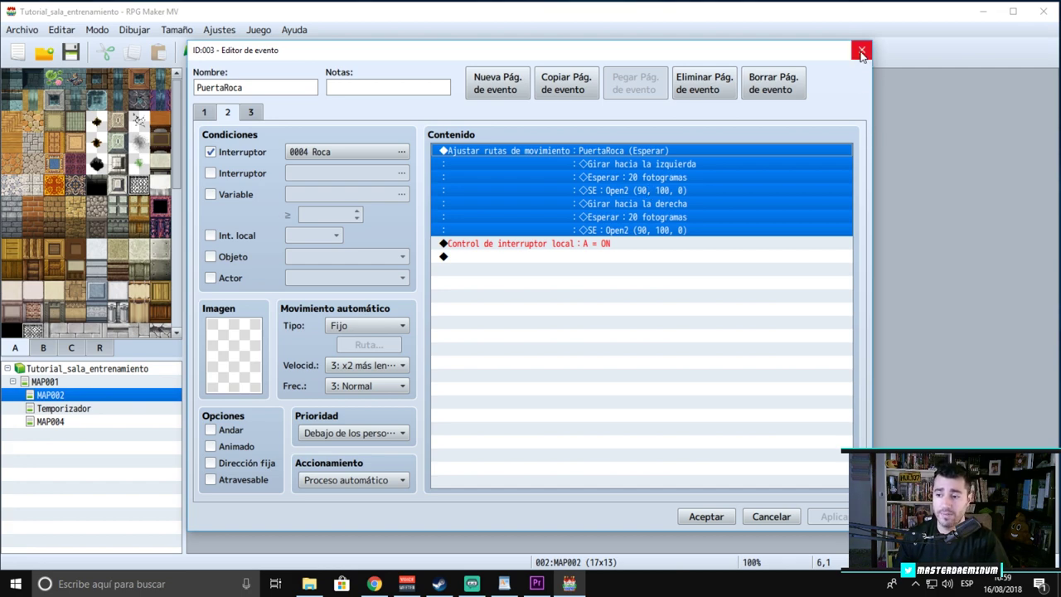
click(715, 517)
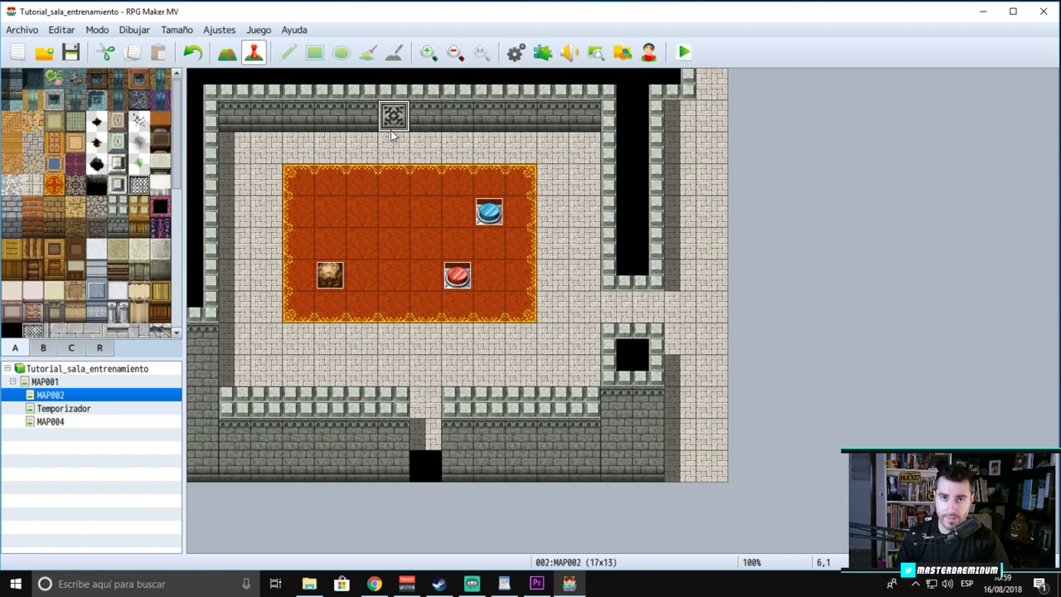
- Open the Temporizador map's Switchpulsado event and examine its first page's local switch command and its second page's door route, timer and switch commands
click(70, 410)
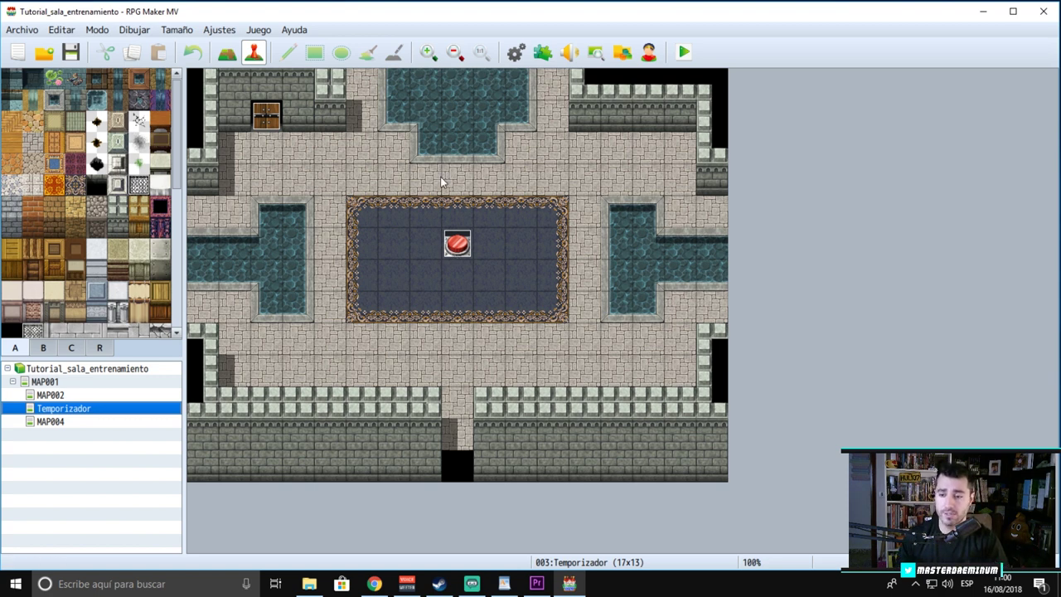
double_click(456, 245)
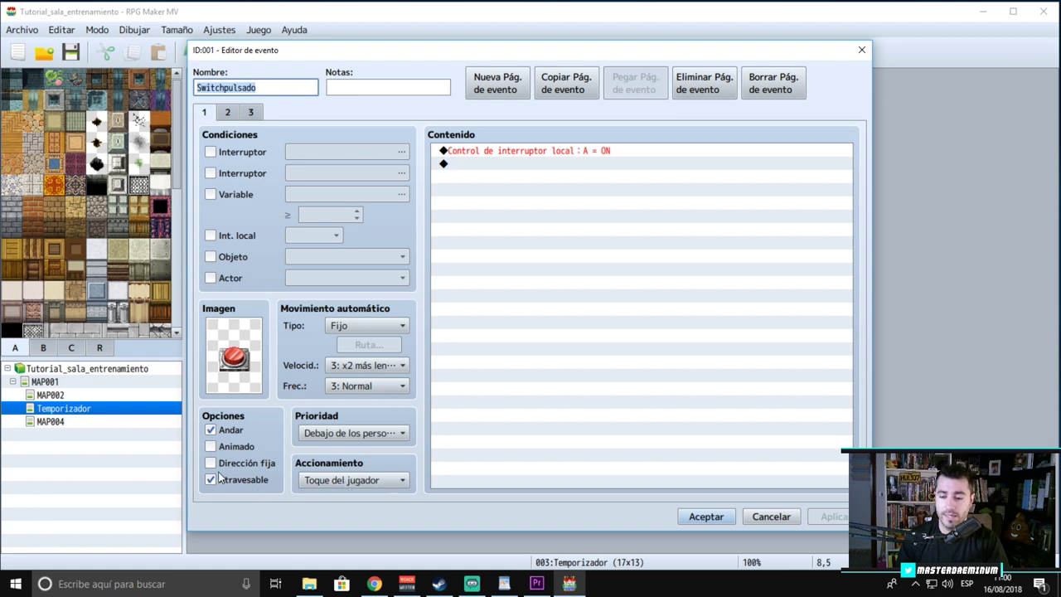
click(569, 154)
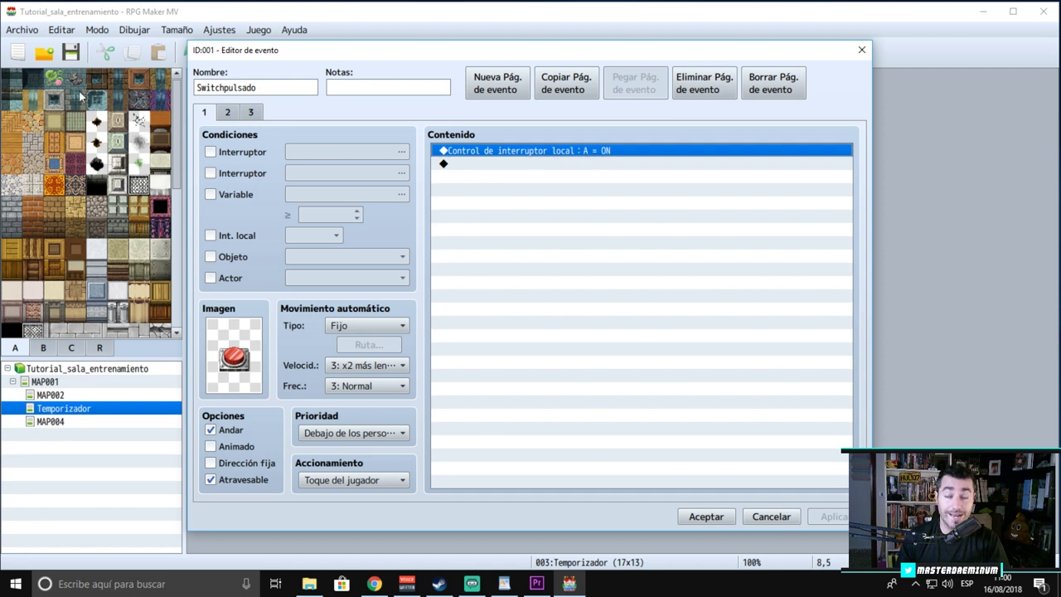
click(228, 114)
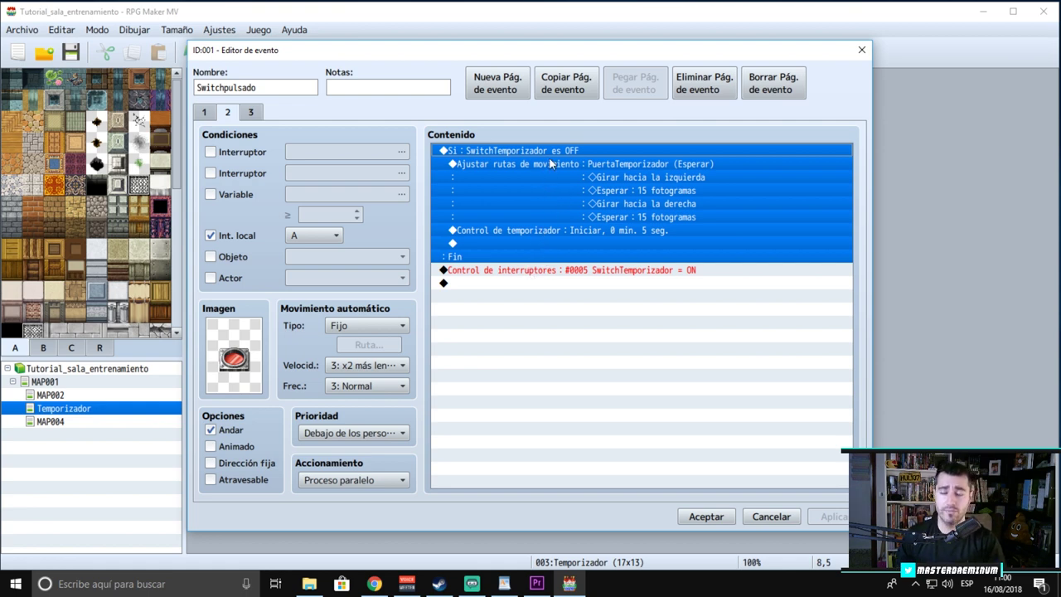
click(660, 285)
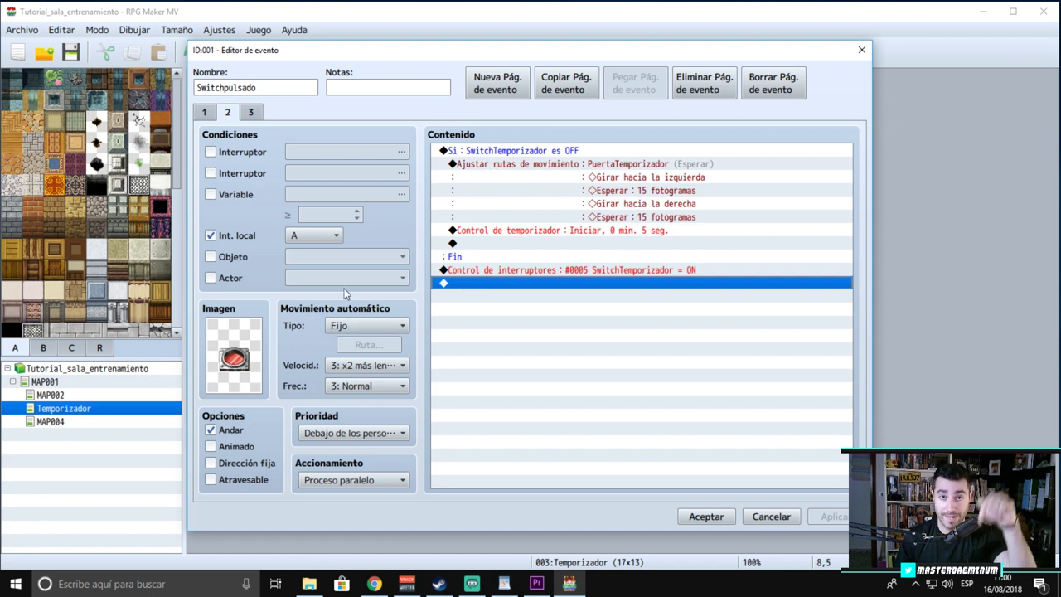
click(634, 233)
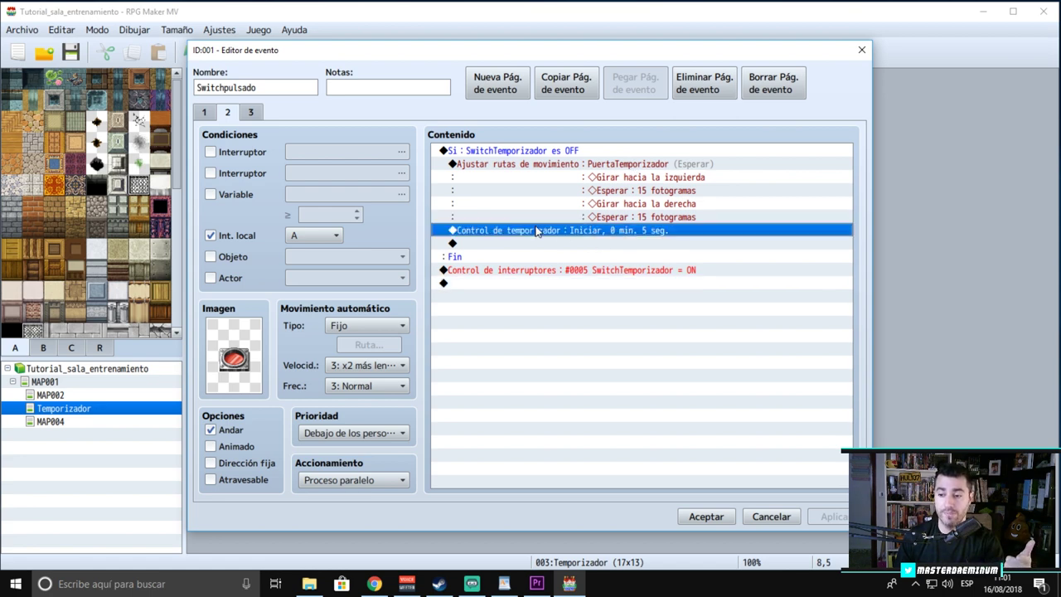
- Examine the Control de temporizador options for a new command inside the second page's condition, and cancel without adding it
double_click(472, 242)
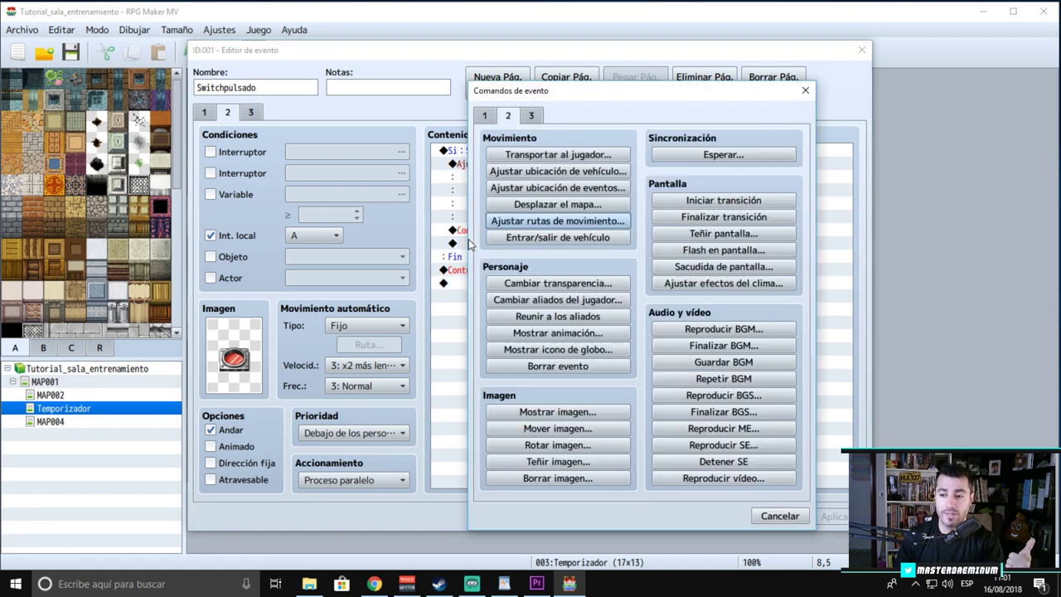
click(484, 115)
click(554, 318)
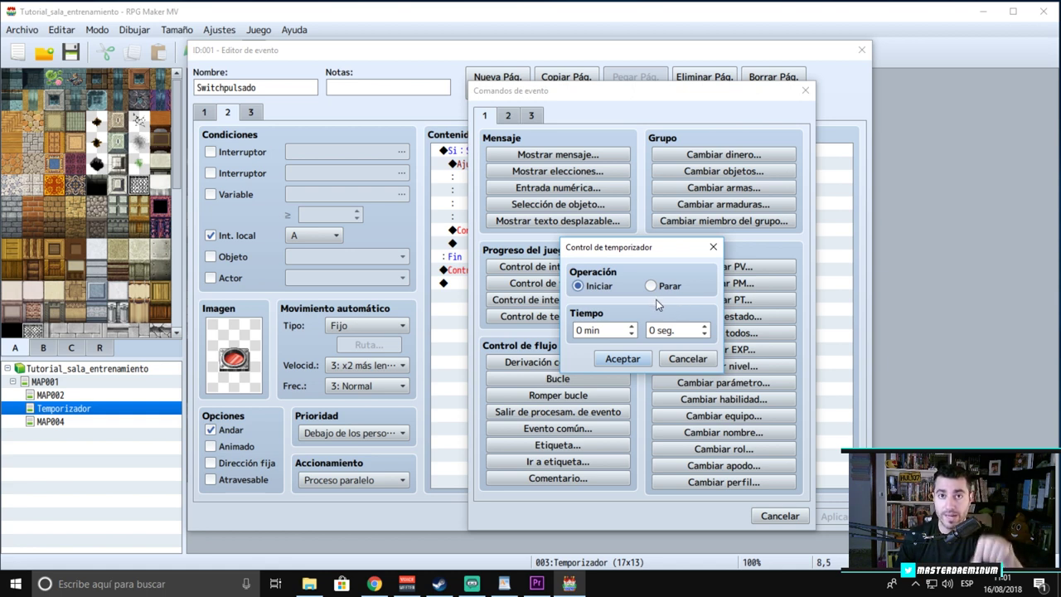
click(704, 363)
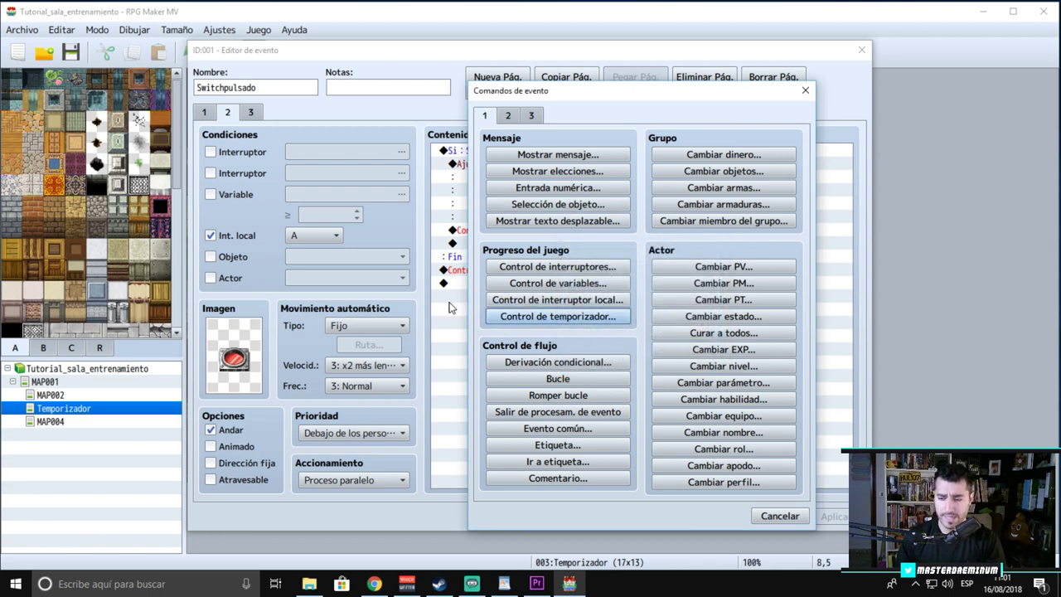
click(776, 515)
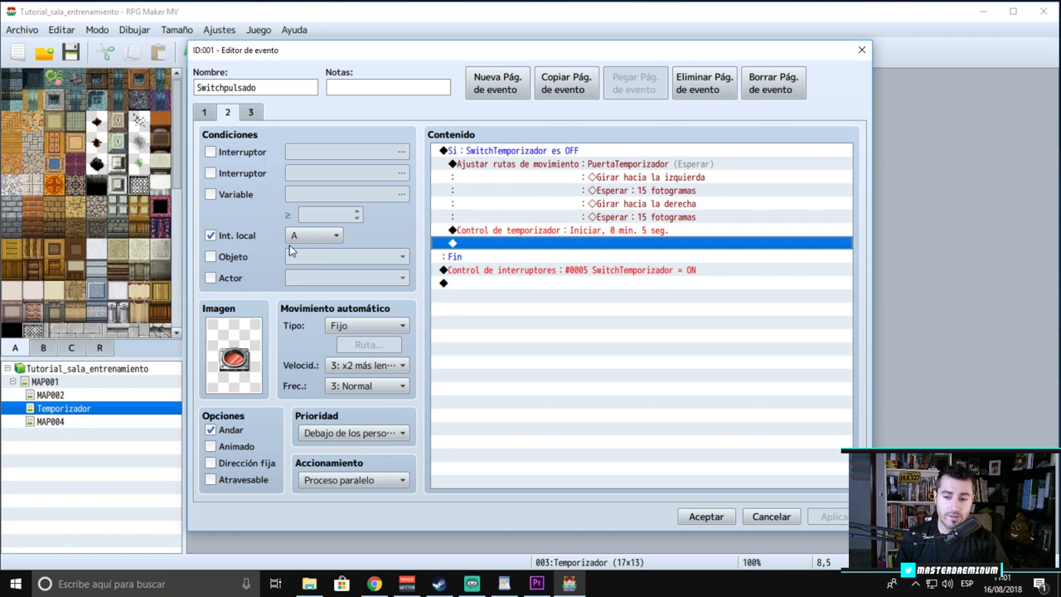
- Compare the third page of the Switchpulsado event, including its SwitchTemporizador condition, with the second page
click(251, 112)
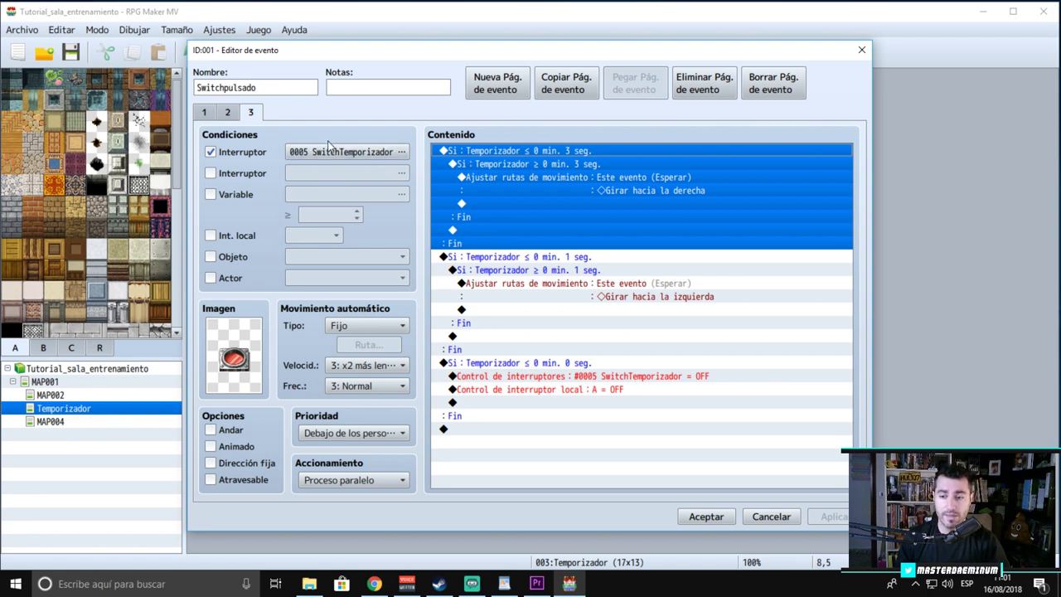
click(228, 111)
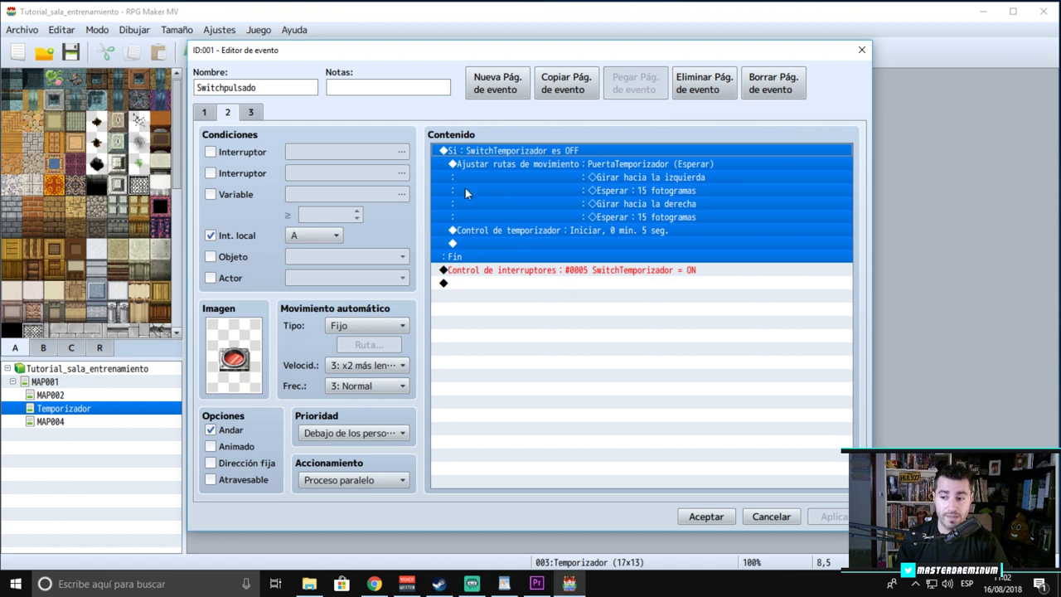
click(252, 113)
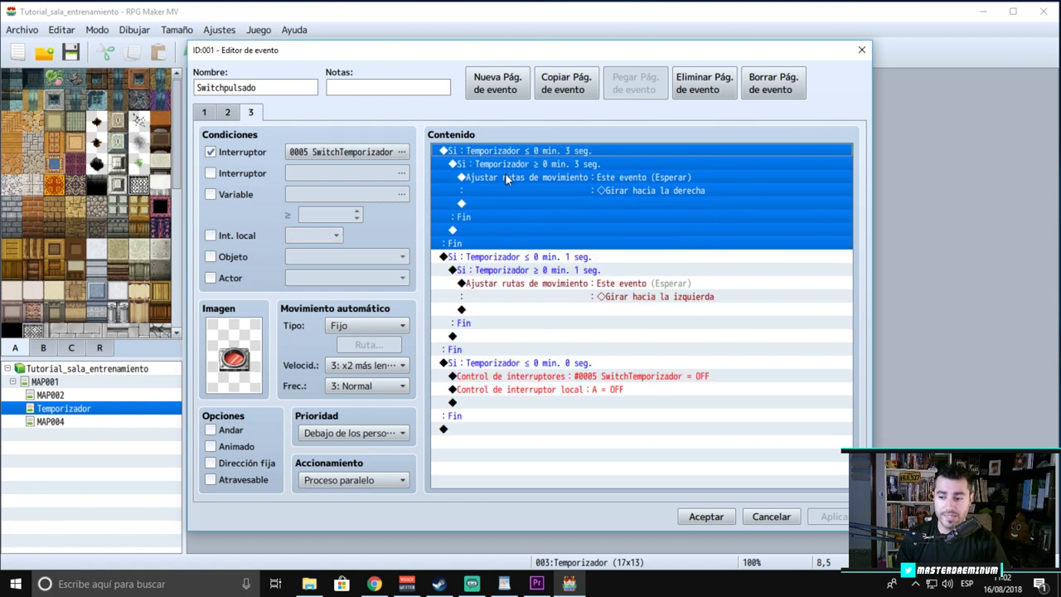
- Examine the Temporizador condition and its comparison operators in a new Derivación condicional at the end of the third page, and cancel it
click(547, 429)
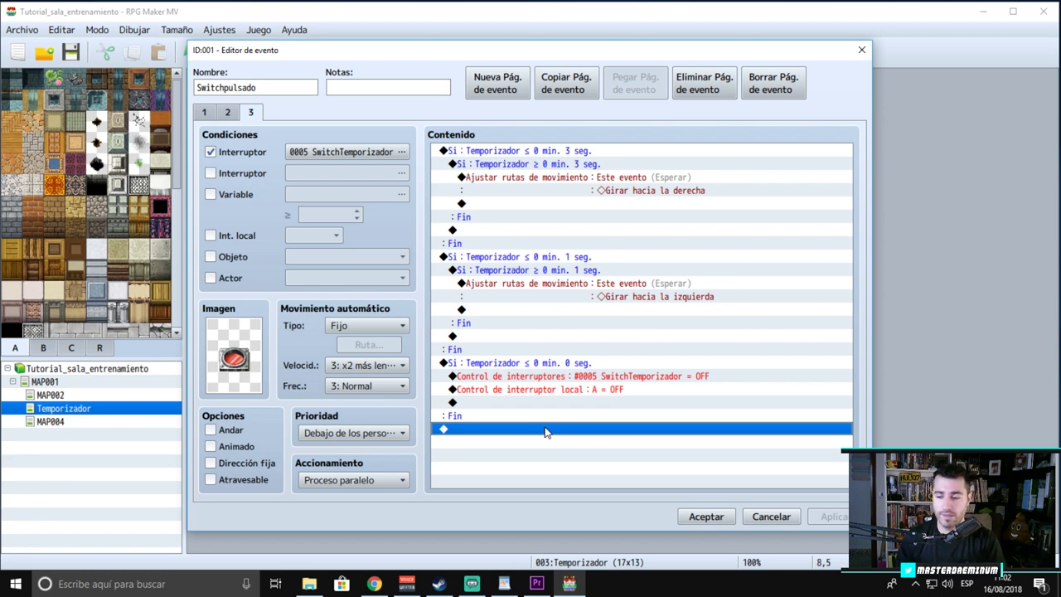
double_click(543, 431)
click(557, 362)
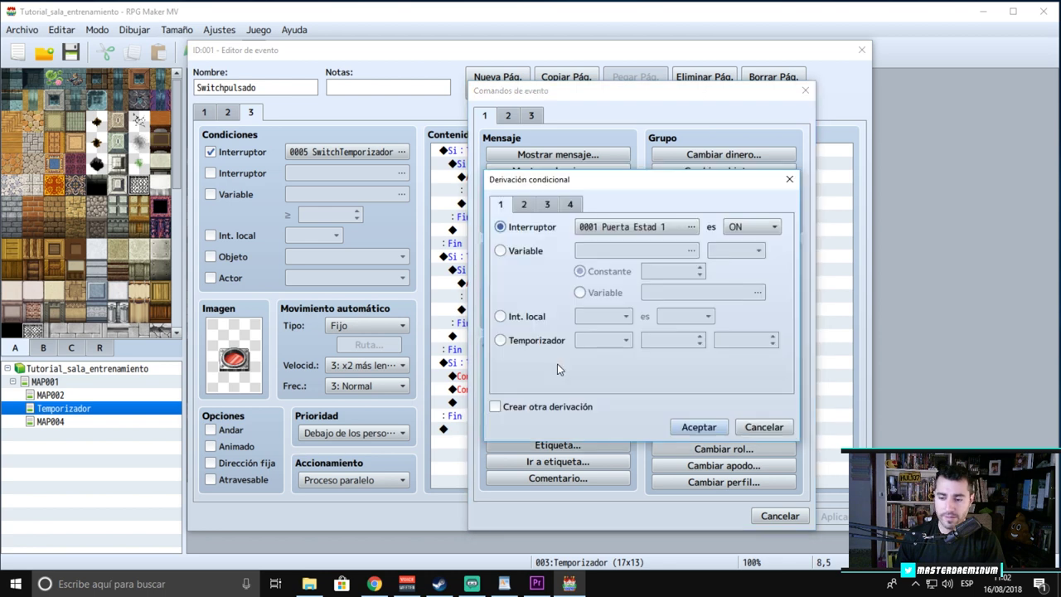
click(541, 343)
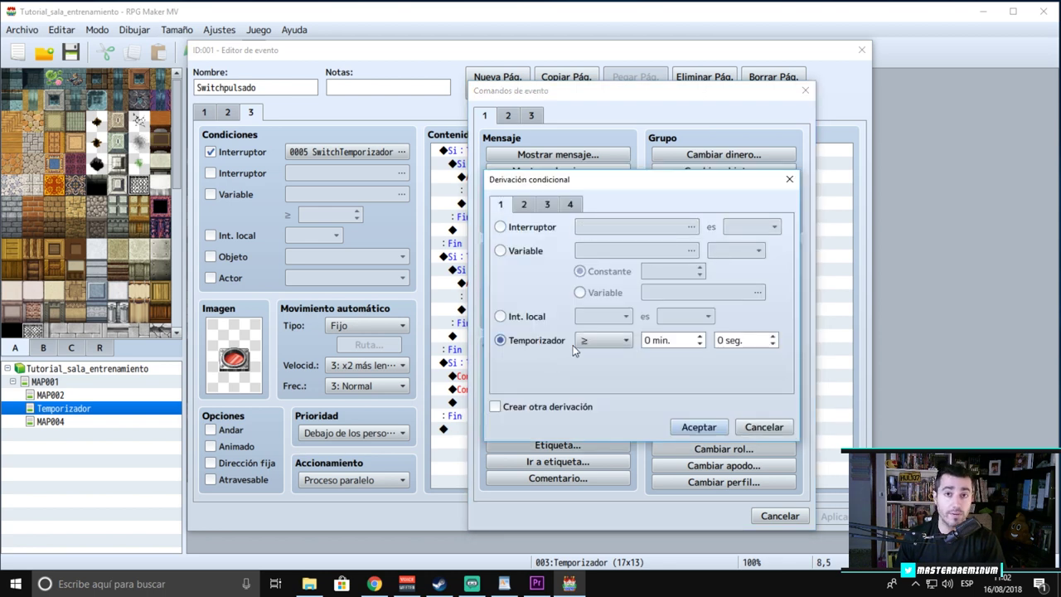
click(623, 343)
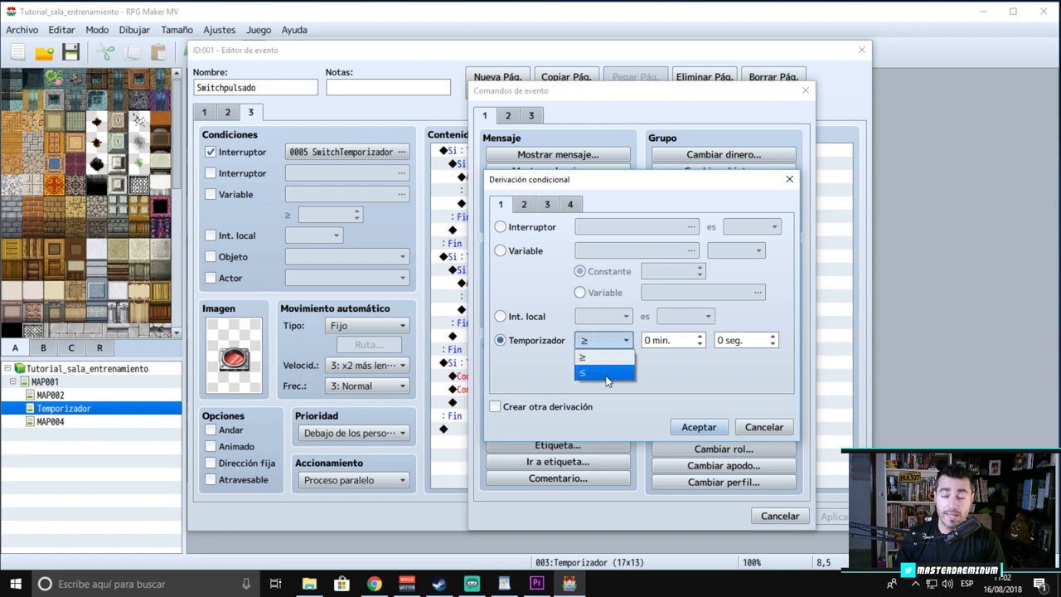
click(673, 369)
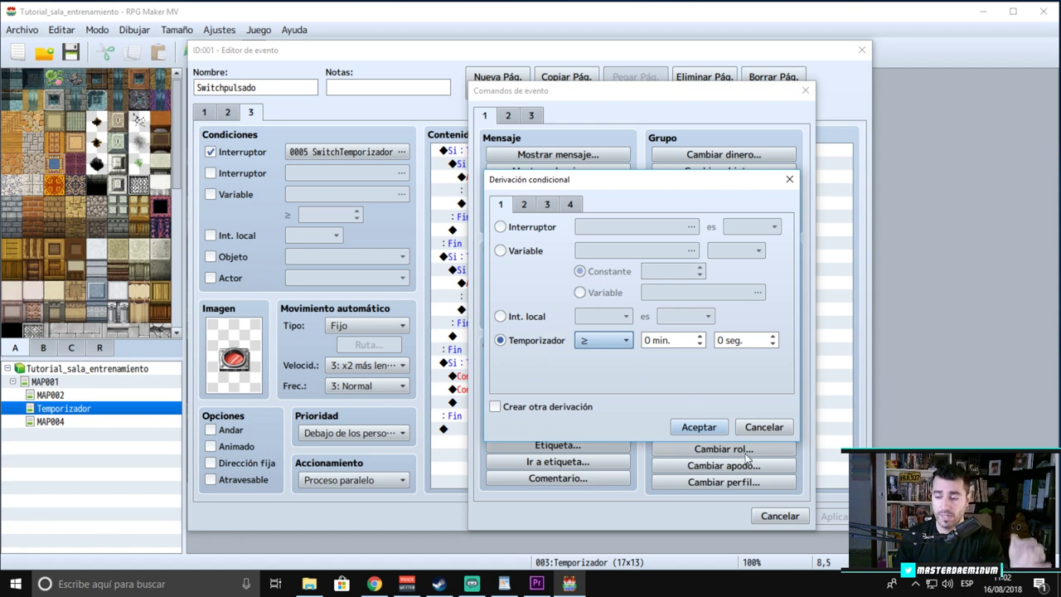
click(770, 427)
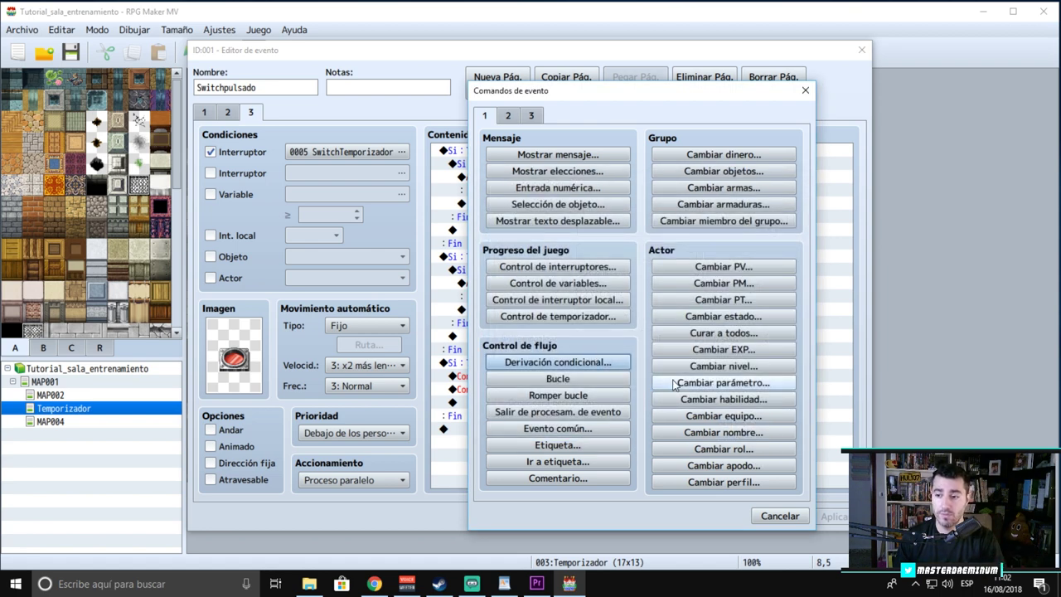
click(780, 515)
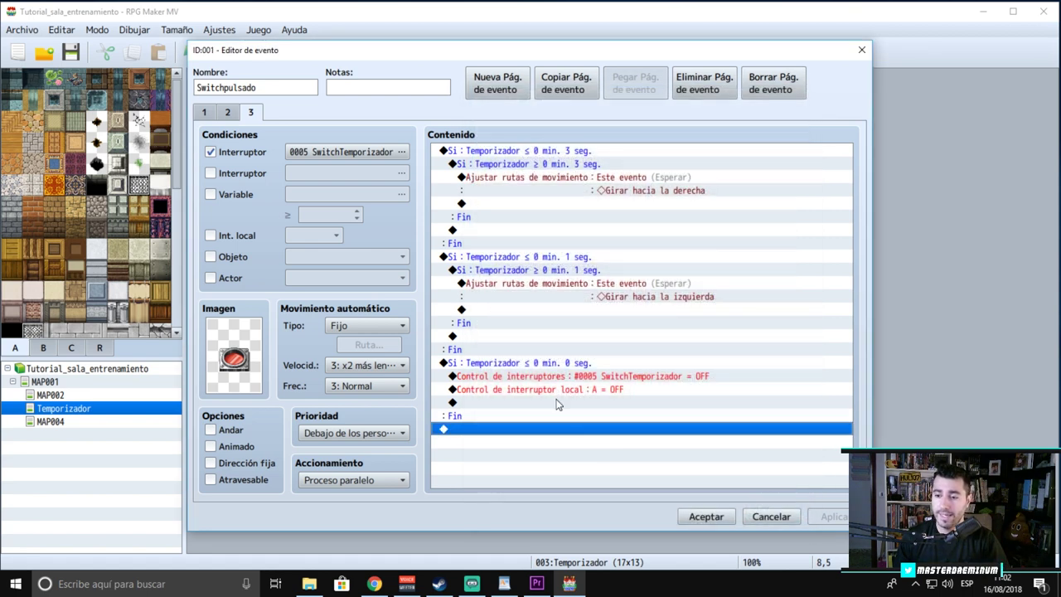
- Examine the nested 3-second timer conditions on the third page and the Girar hacia la derecha route inside them
click(549, 152)
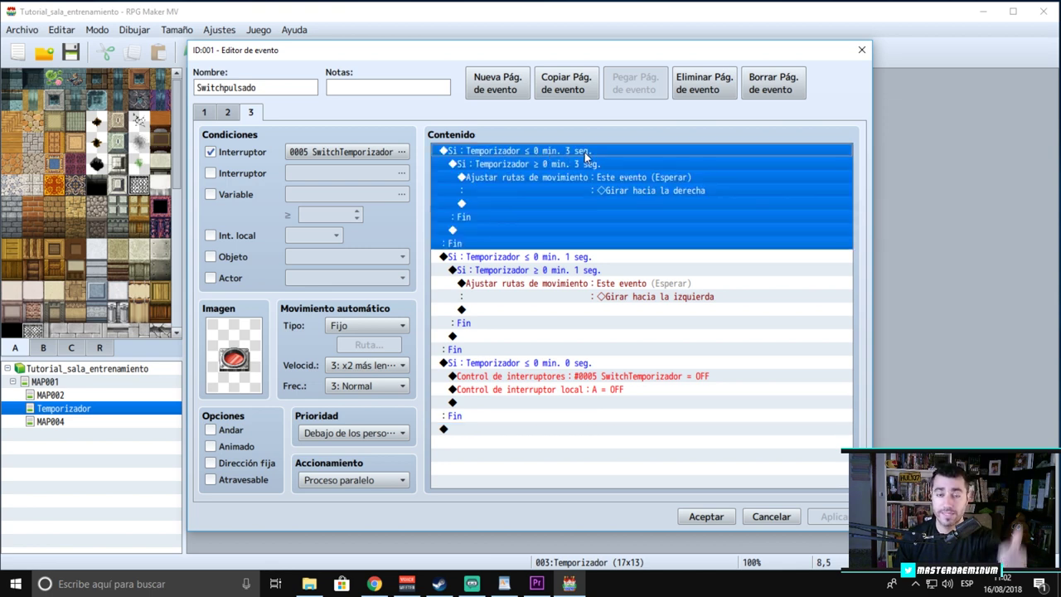
click(569, 168)
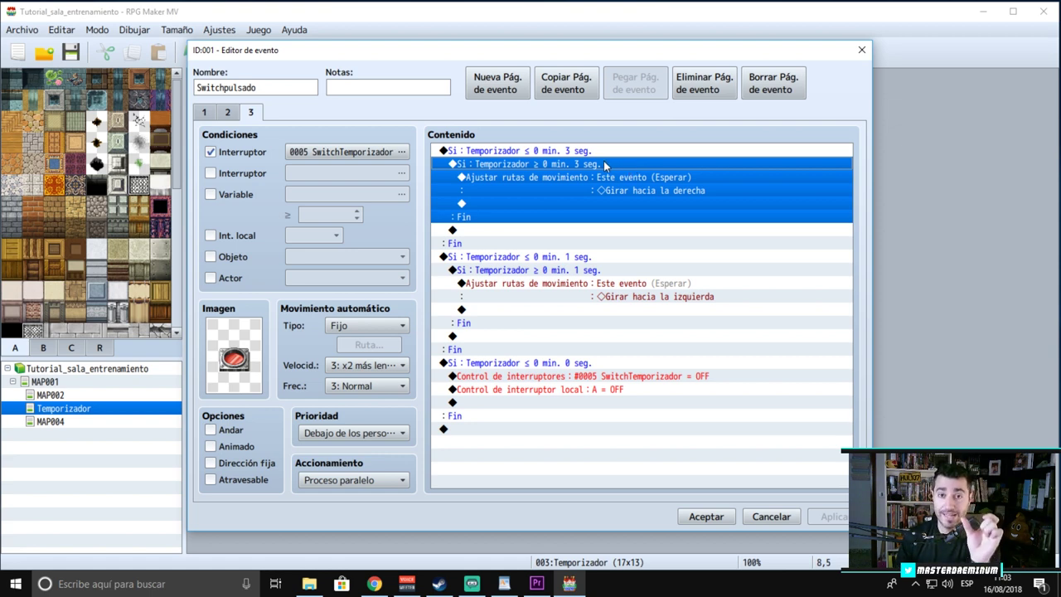
click(568, 150)
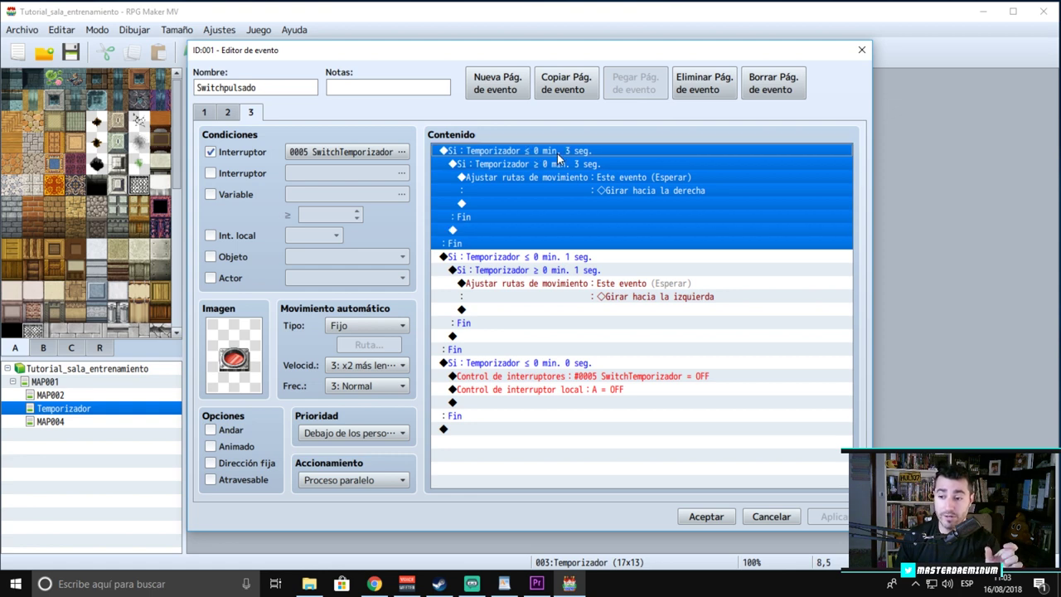
click(554, 166)
click(661, 188)
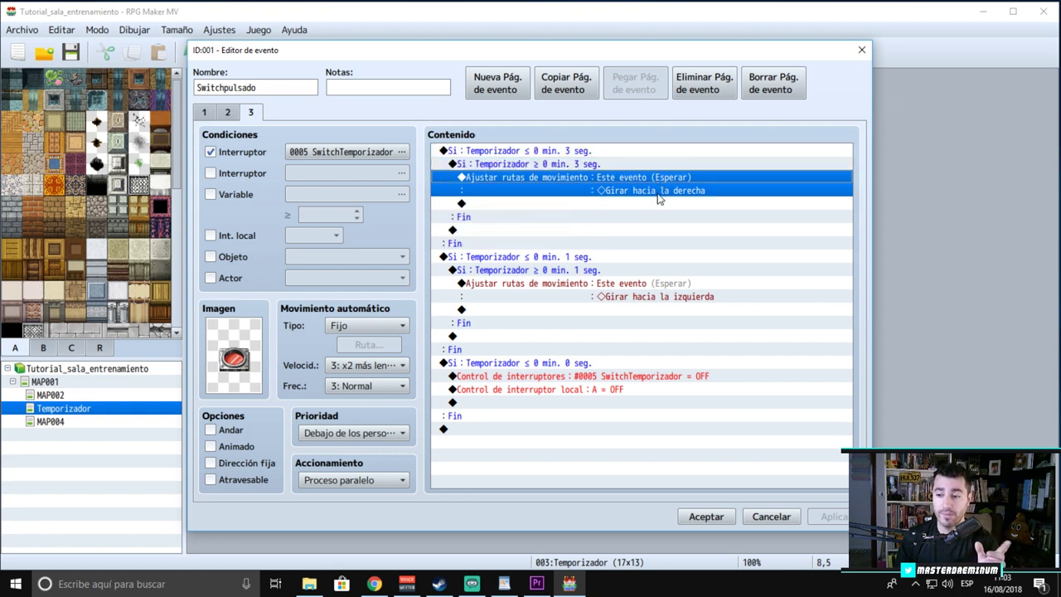
- Inspect the red button frames of the !Switch1 image for the third page, and cancel the image selection
double_click(232, 352)
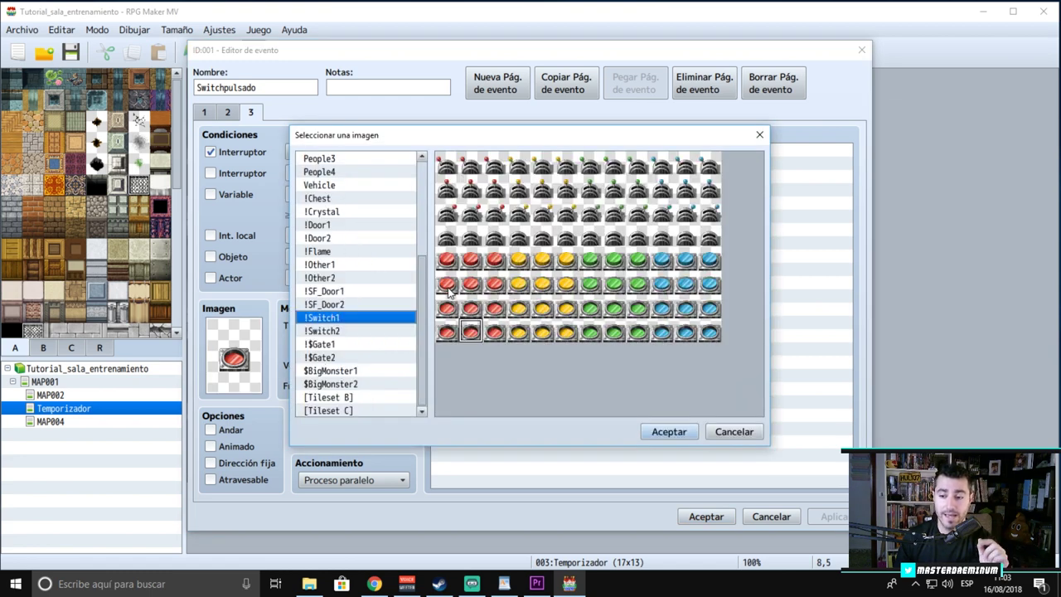
click(447, 316)
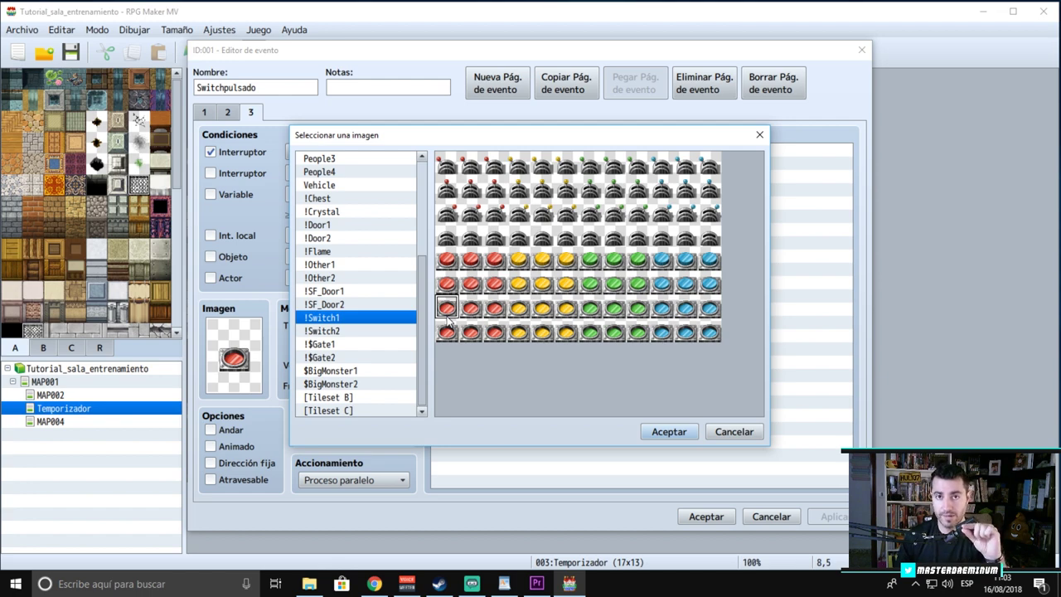
click(713, 432)
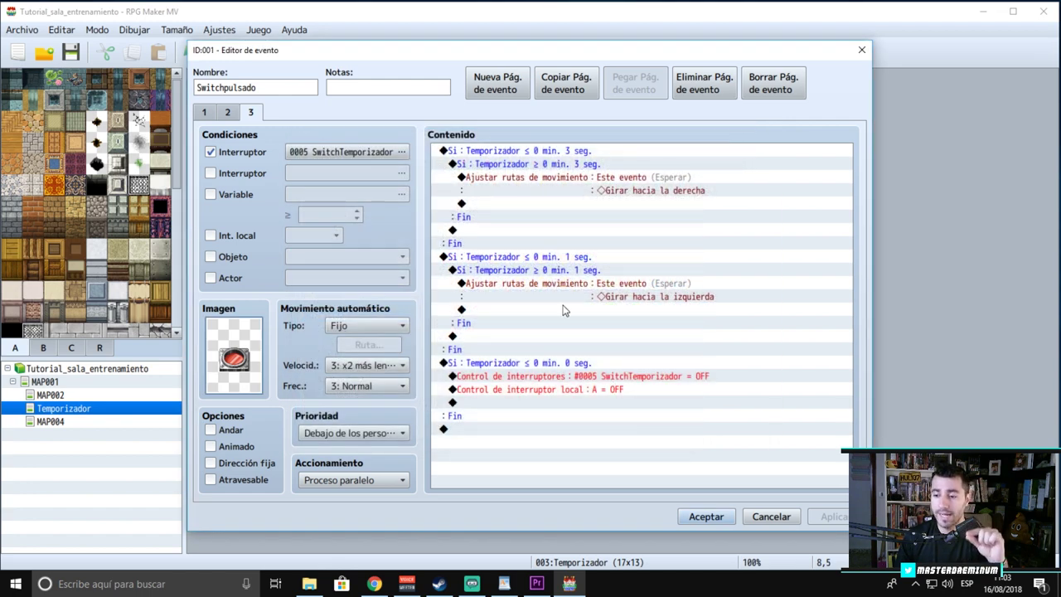
- Review the third page's 1-second and 0-second timer conditions against the first page, and close the Switchpulsado event without changes
click(558, 260)
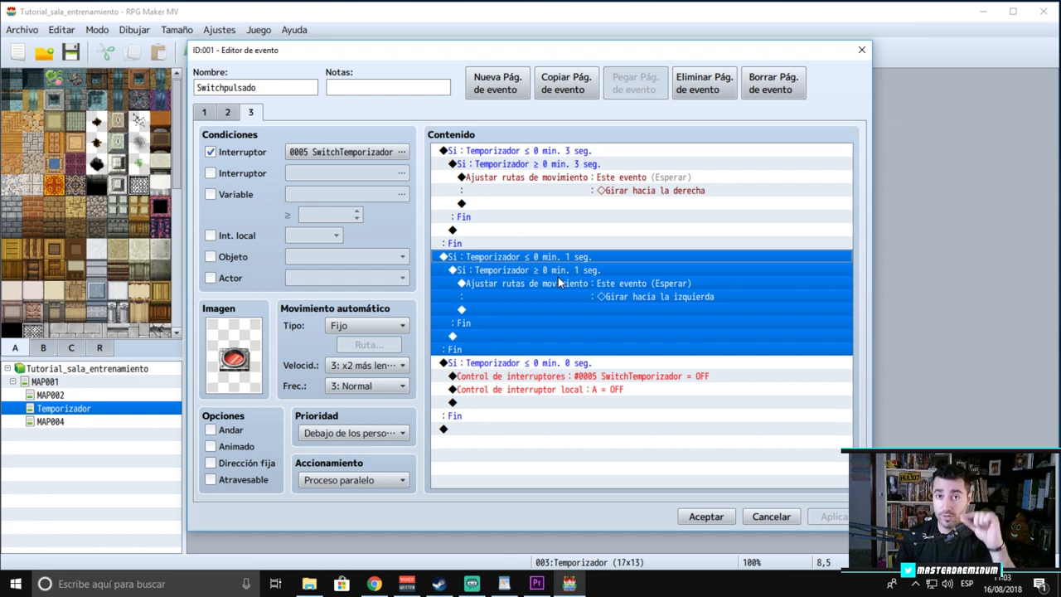
click(553, 364)
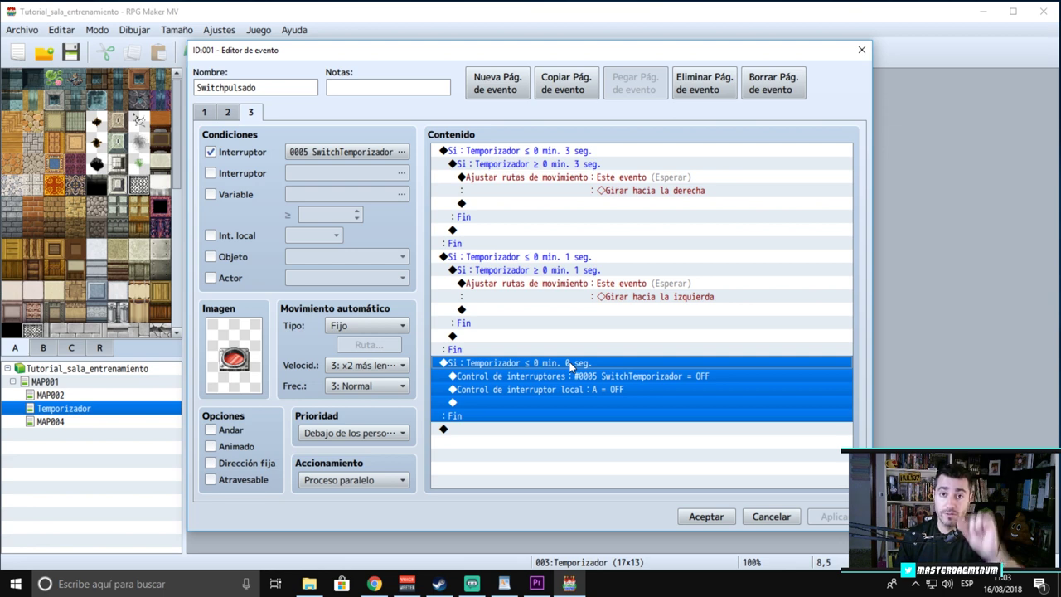
click(204, 114)
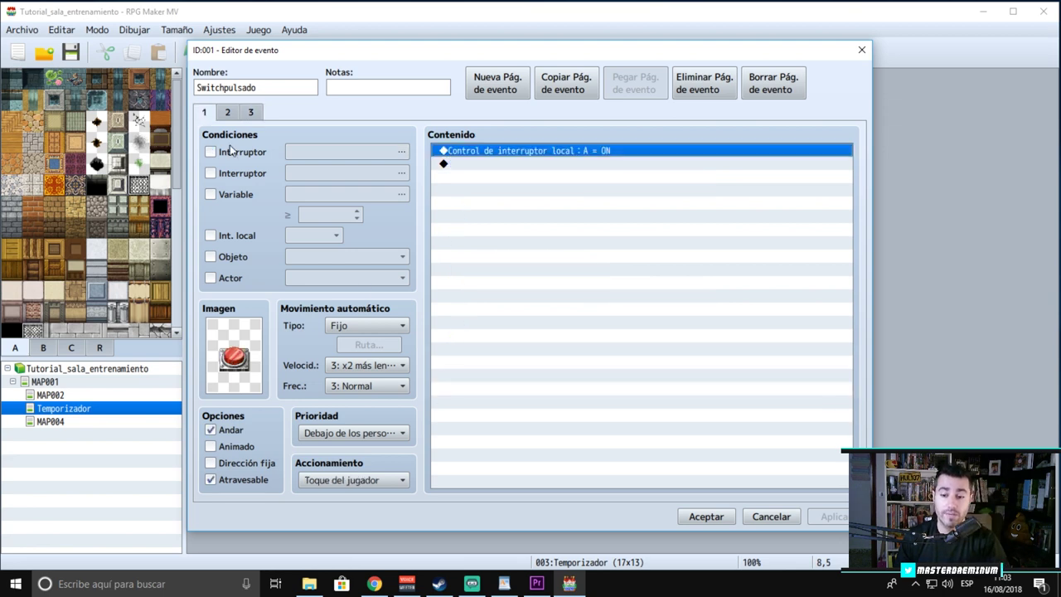
click(251, 114)
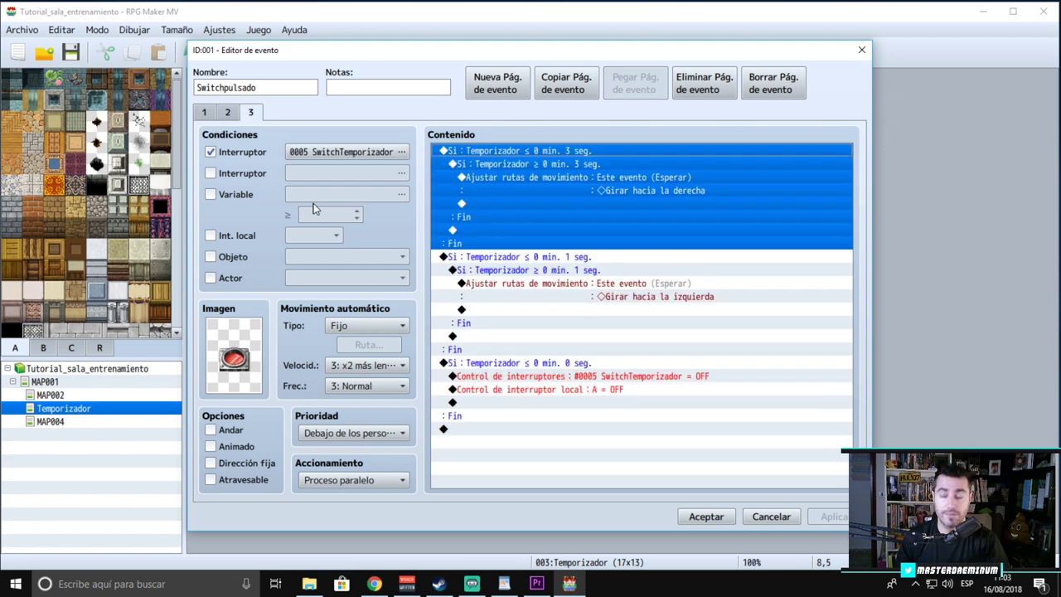
click(683, 380)
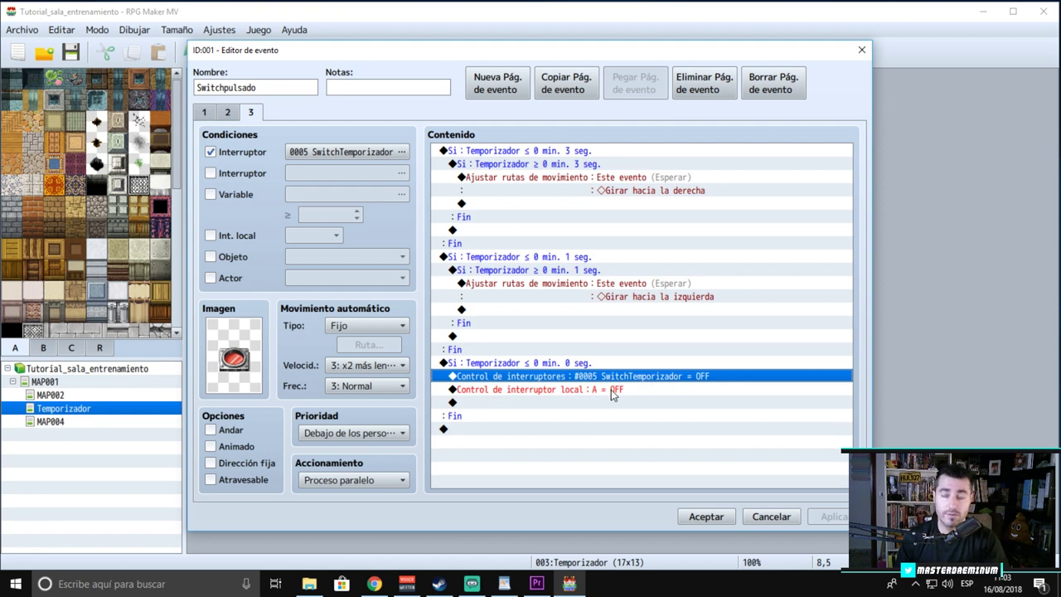
click(204, 115)
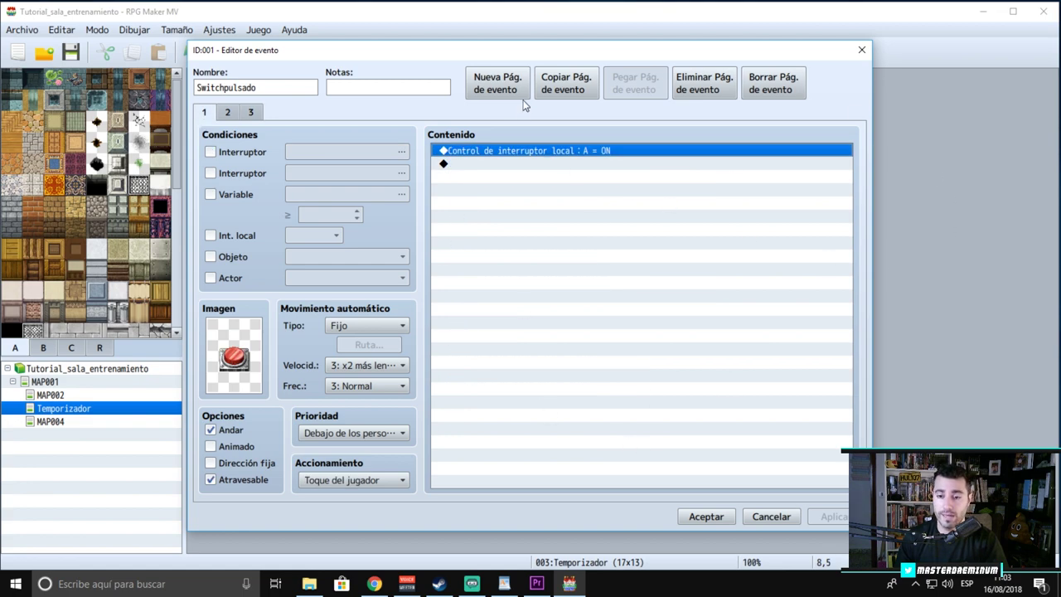
click(253, 112)
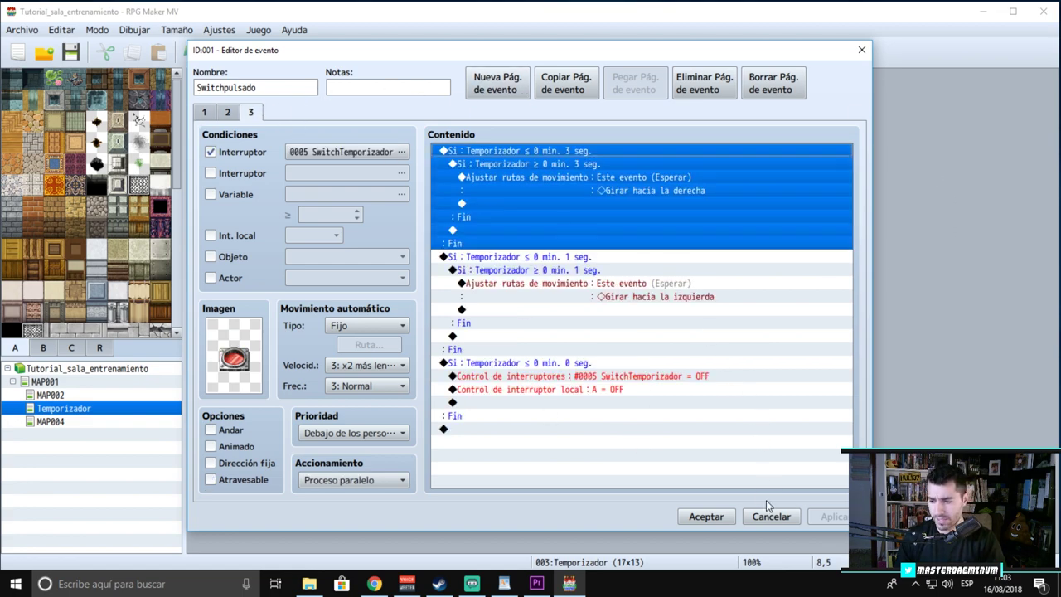
click(771, 515)
- Turn off the Andar option on both pages of the PuertaTemporizador door event and save the event
click(268, 116)
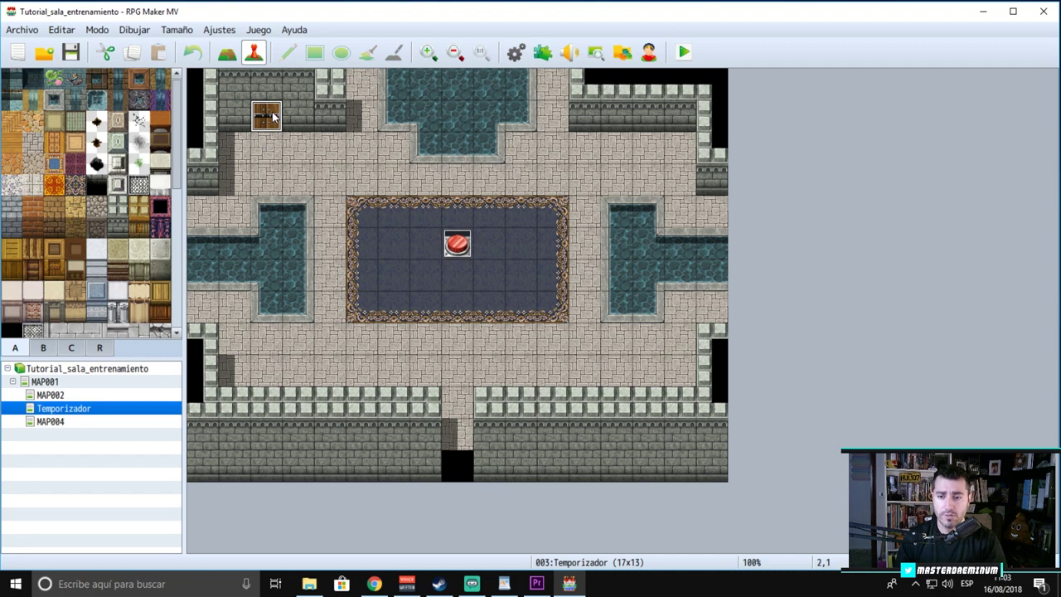
double_click(272, 116)
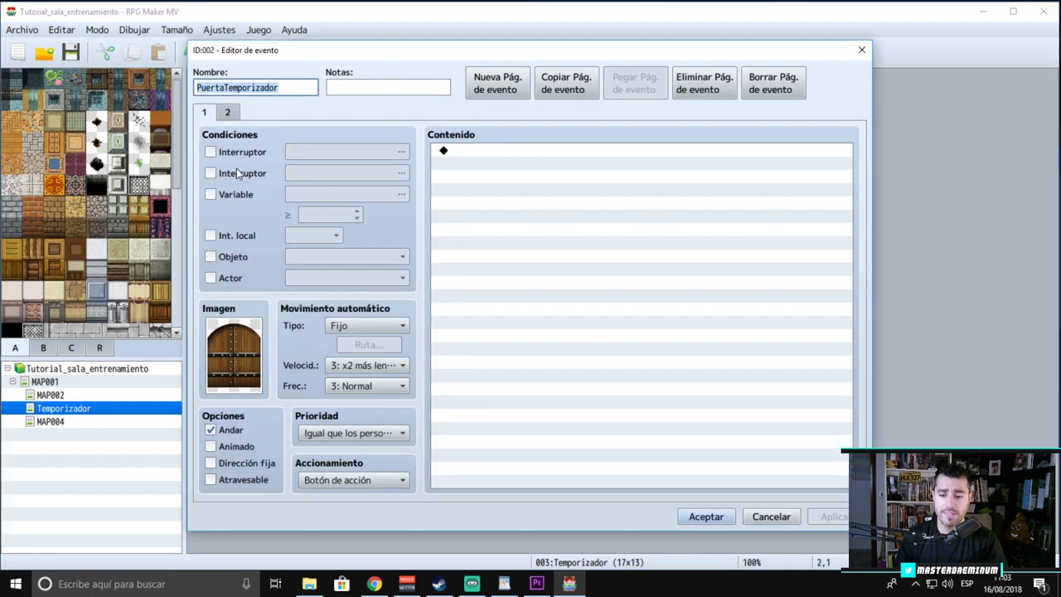
click(211, 429)
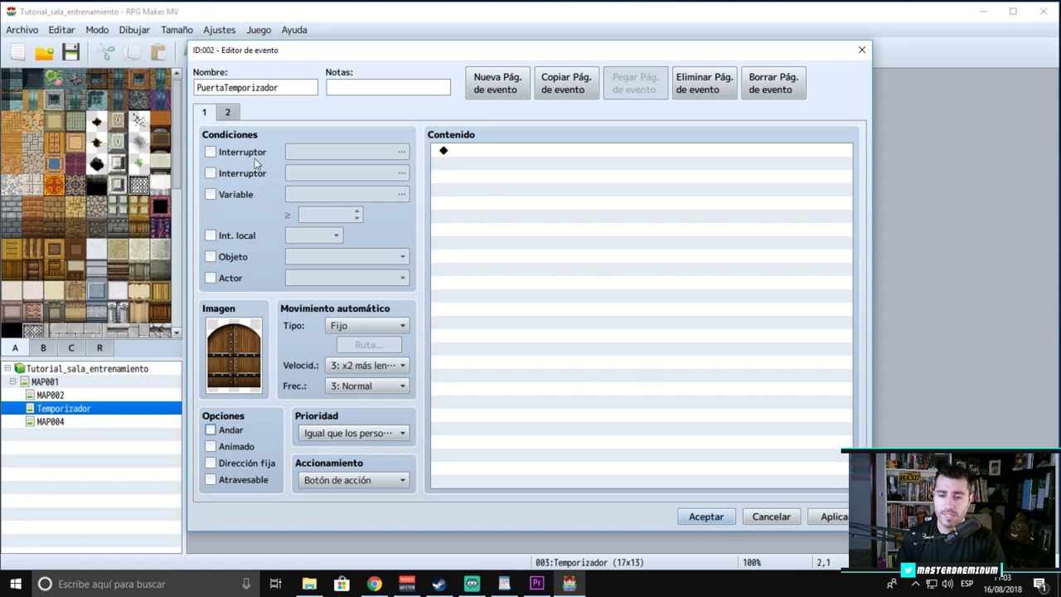
click(228, 112)
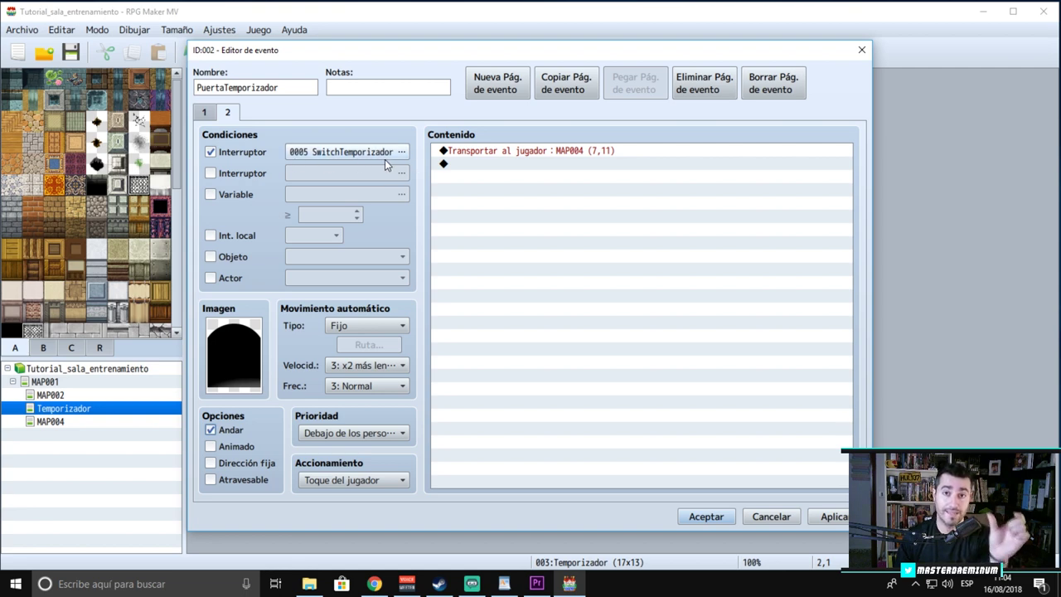
click(545, 152)
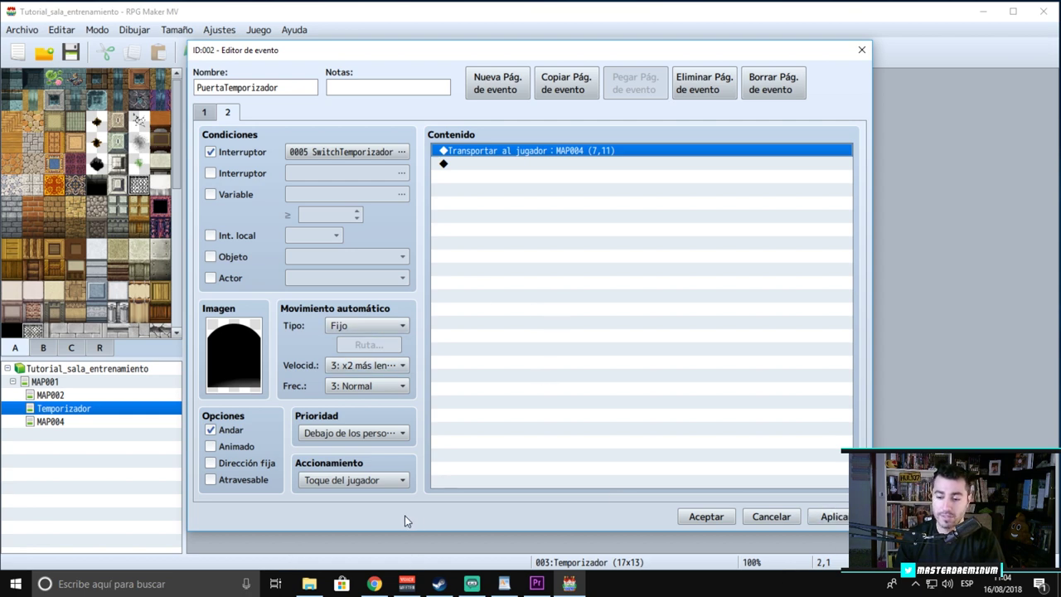
click(209, 428)
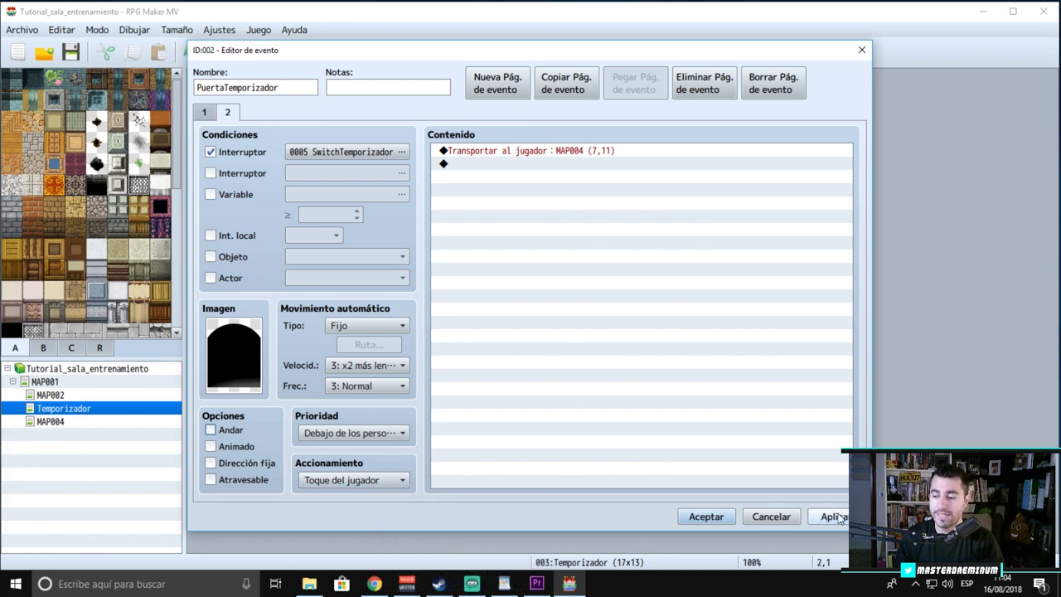
click(705, 517)
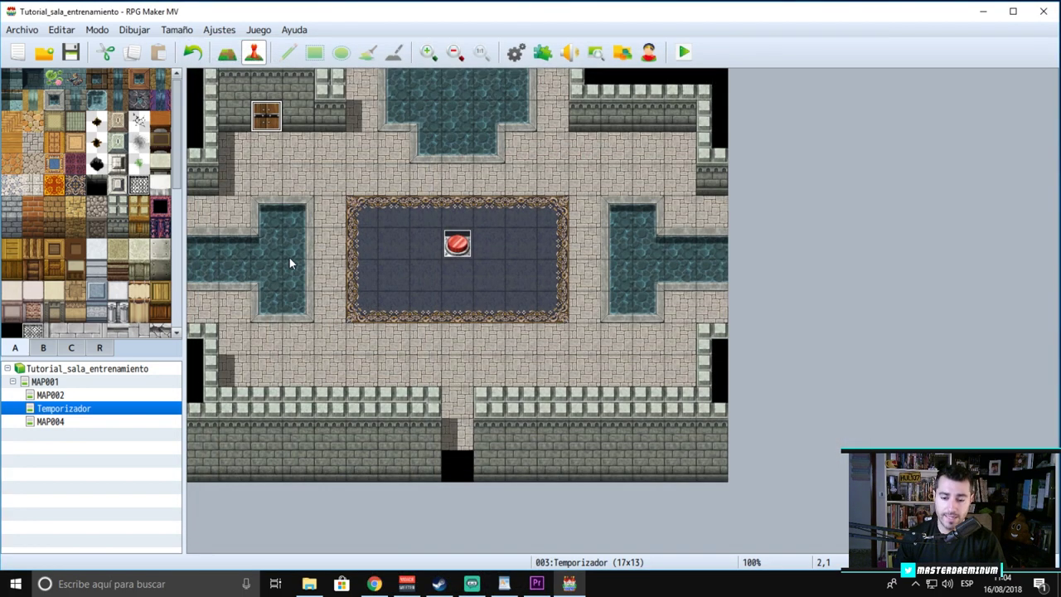
- Review the palanca event on MAP004, covering its movement route, the AperturaPuerta variable increment and the PuertaPalanca switch command
click(65, 422)
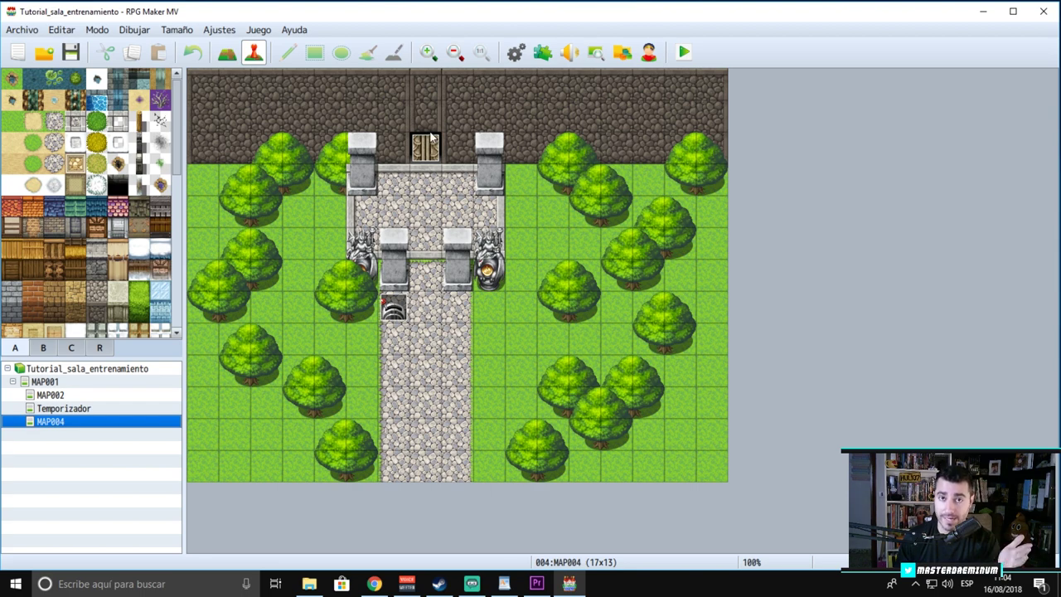
double_click(393, 310)
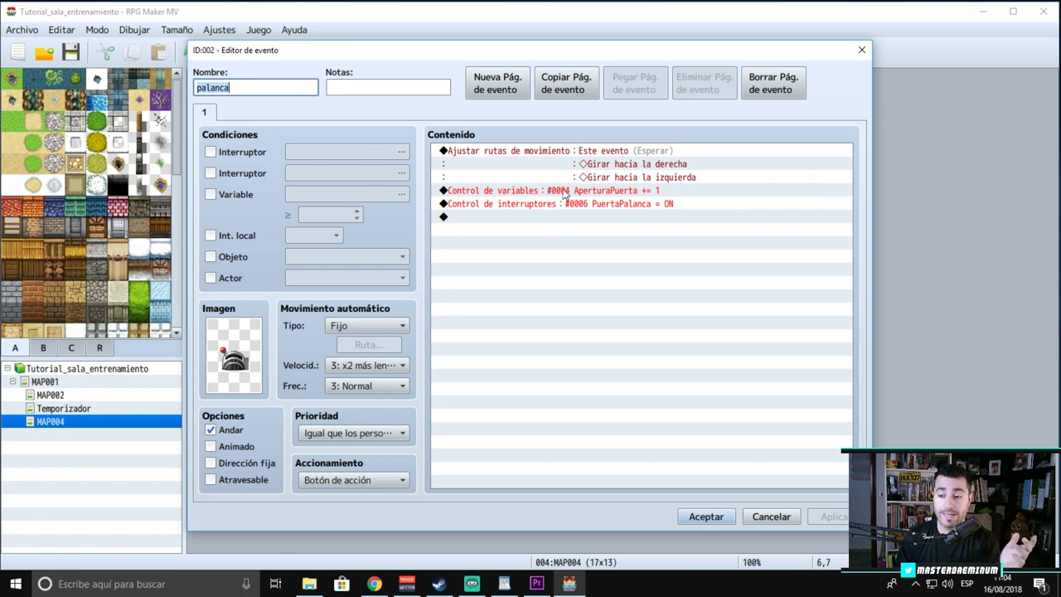
click(559, 152)
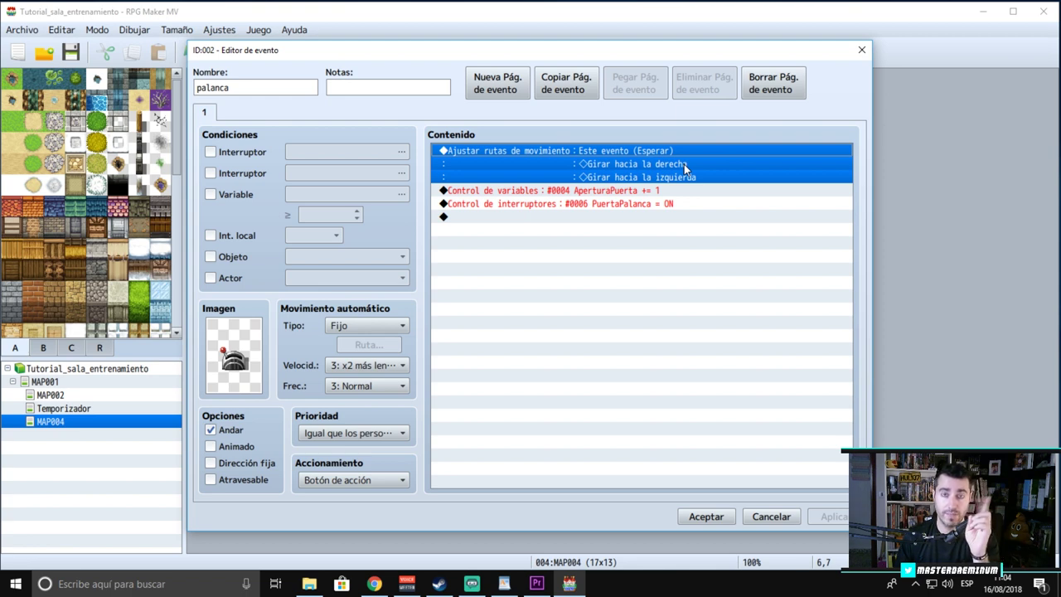
click(577, 194)
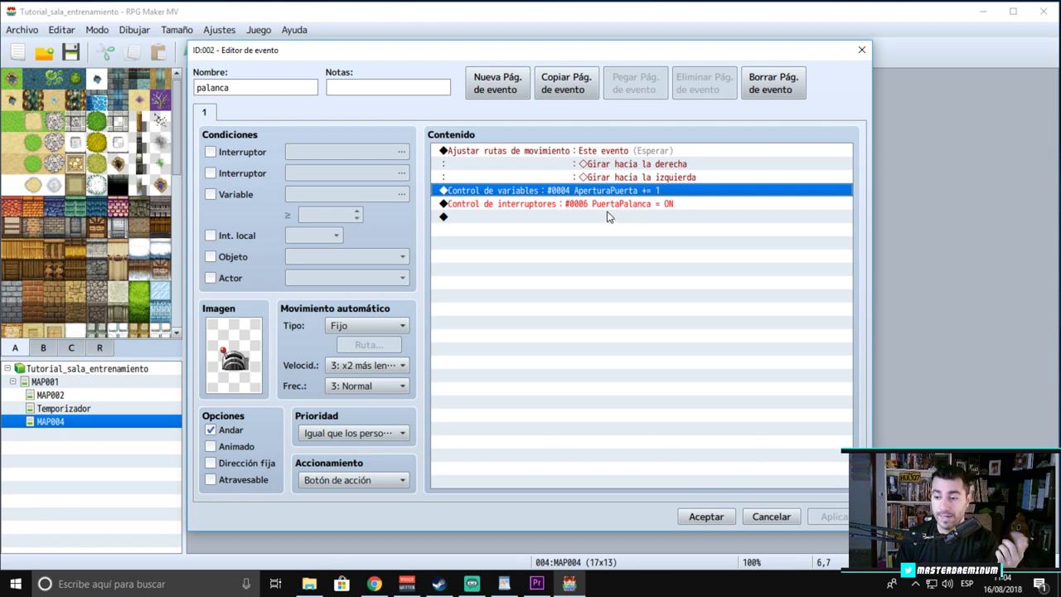
click(620, 207)
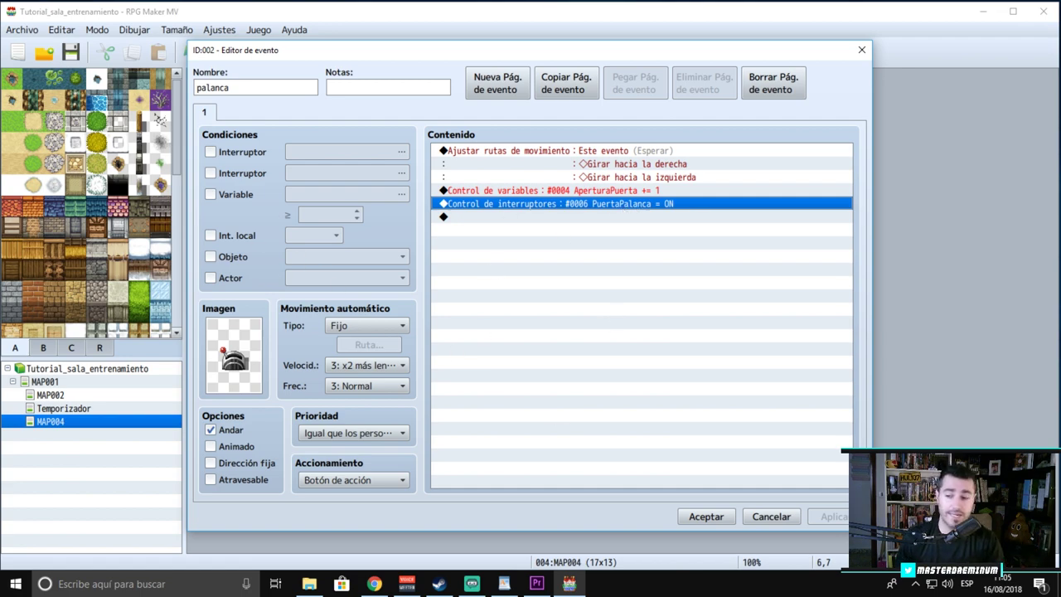
click(694, 516)
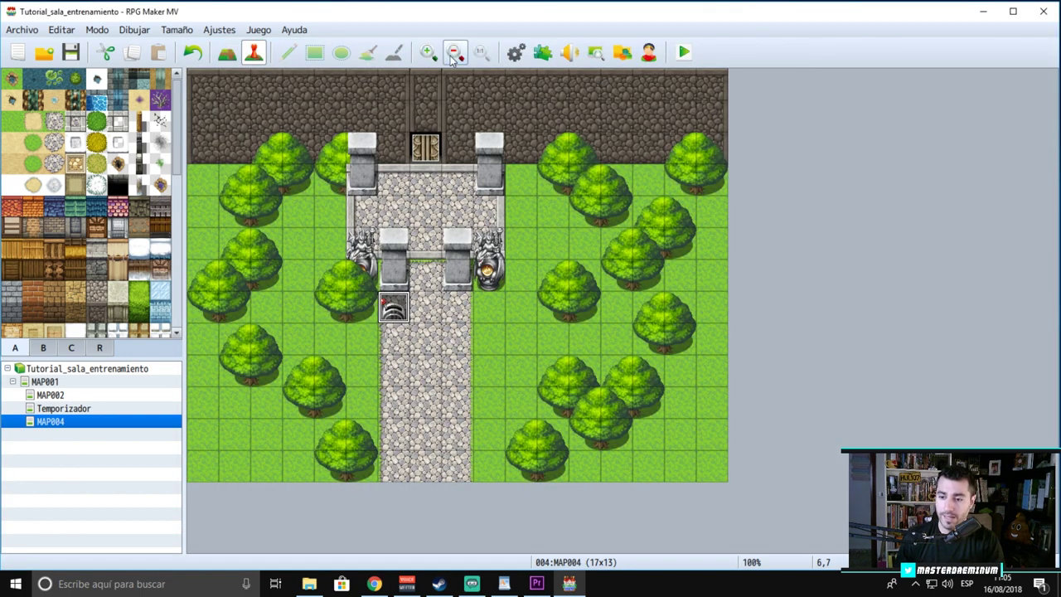
- Examine the PuertaPalanca door event's first two pages, including the 20-frame wait and AperturaPuerta decrement ending the second page
click(425, 151)
double_click(425, 150)
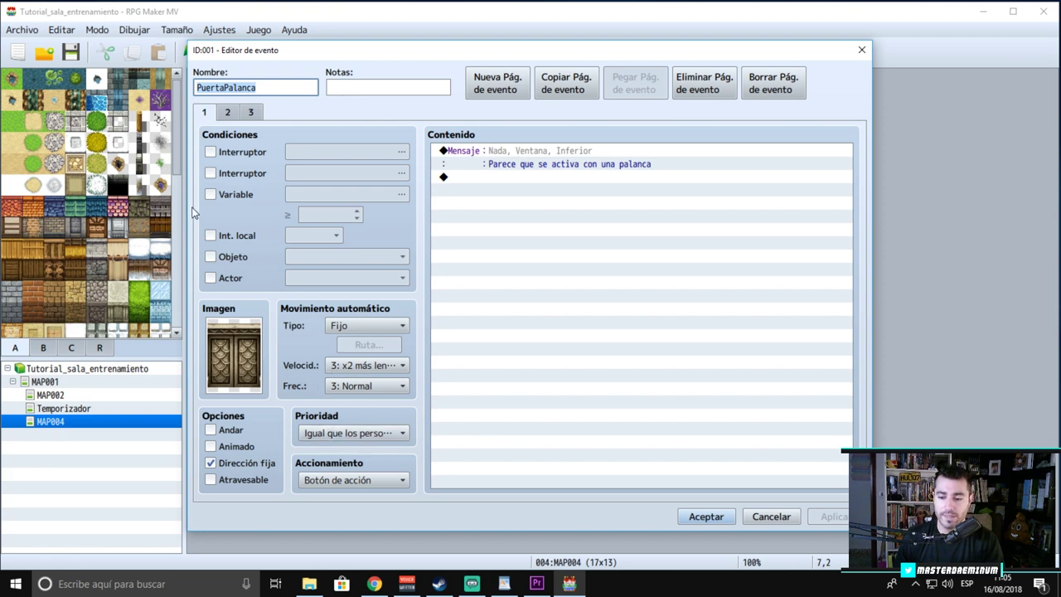
click(229, 112)
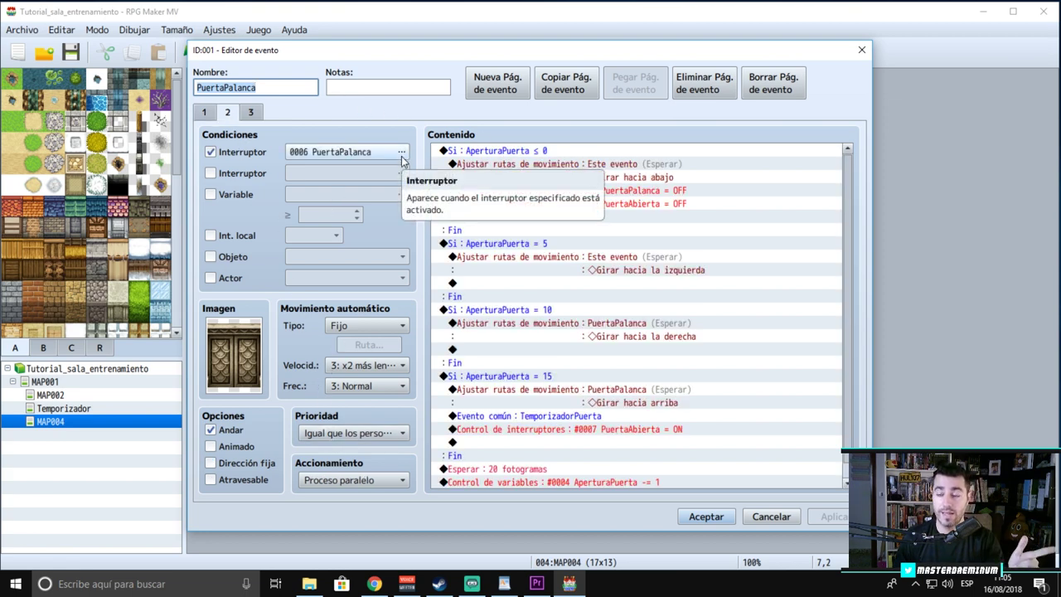
scroll(562, 203, down, 1)
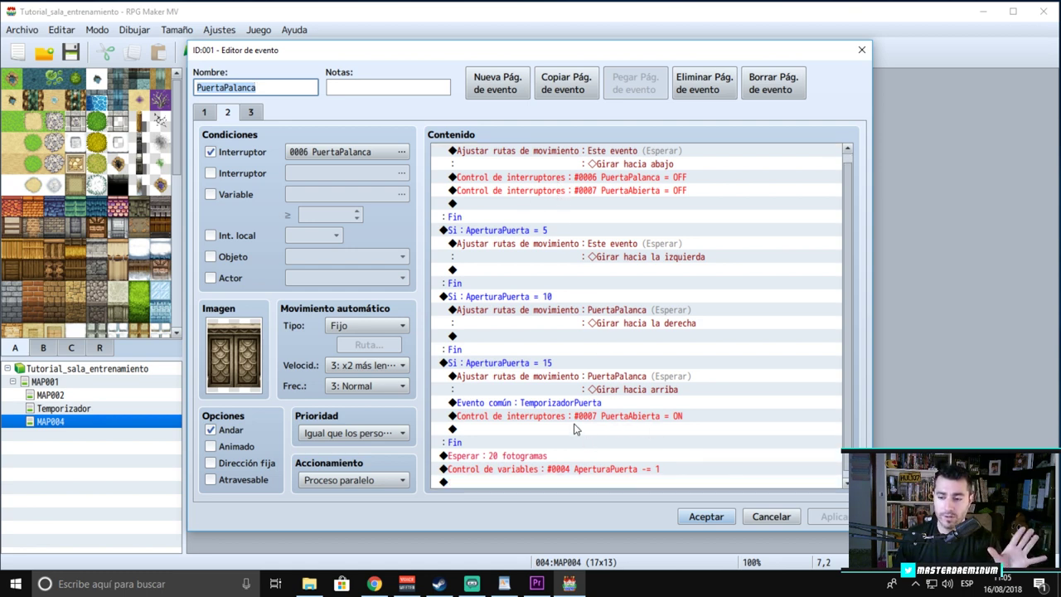
scroll(576, 428, up, 1)
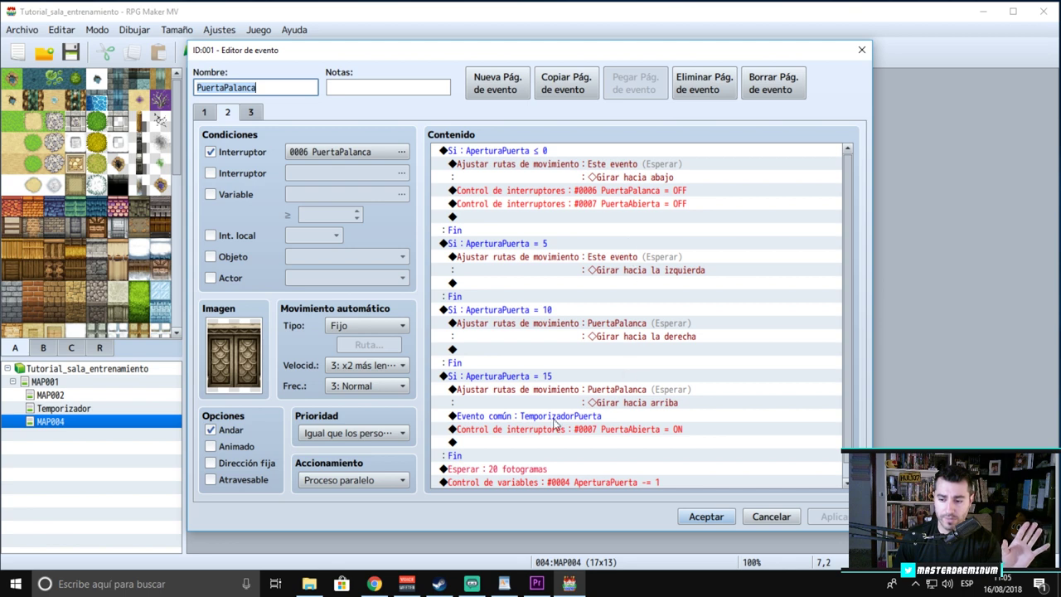
scroll(528, 413, down, 1)
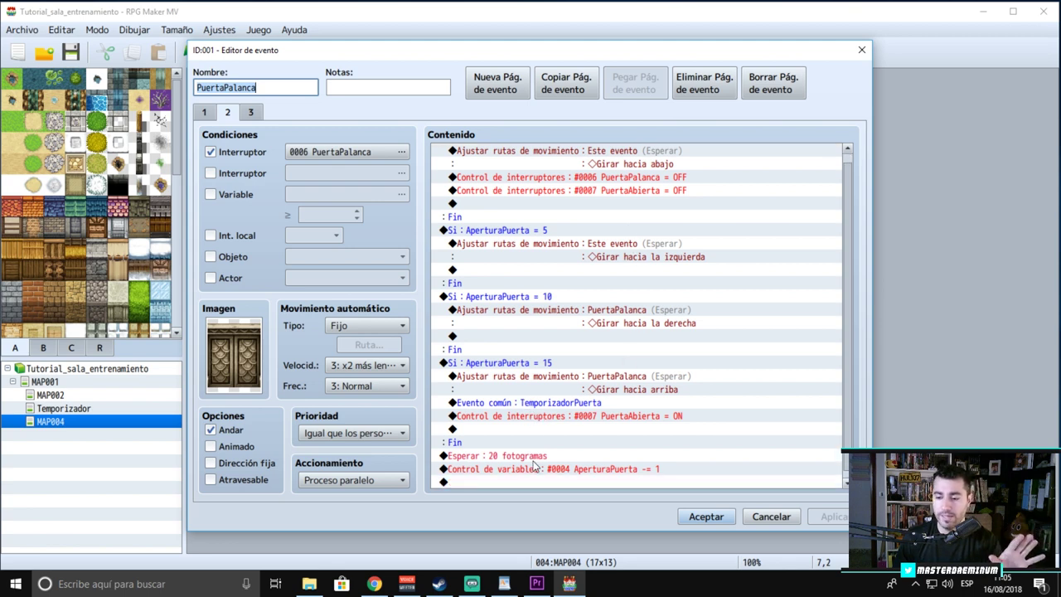
click(534, 458)
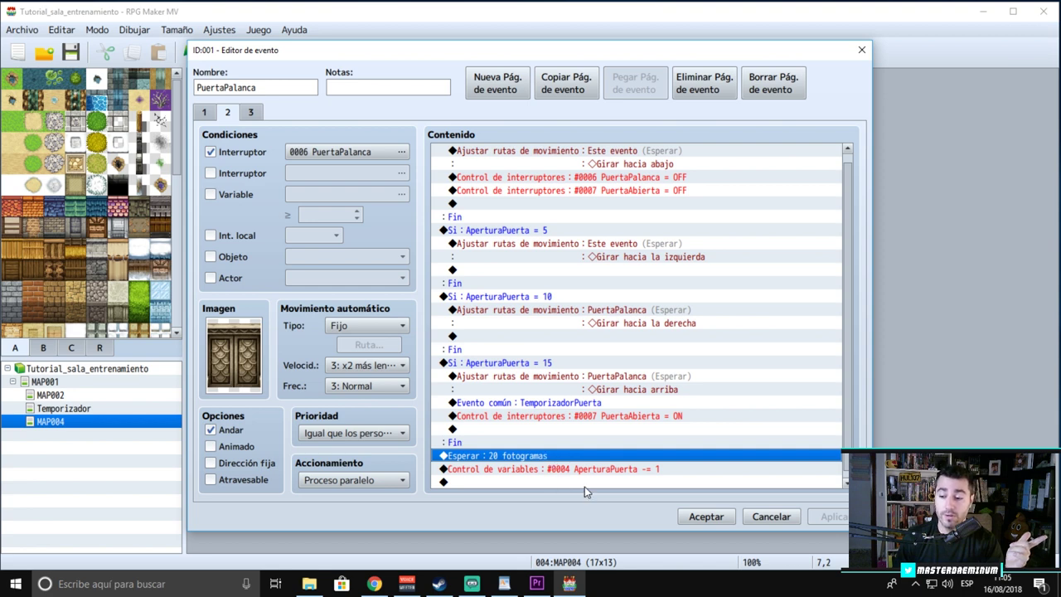
click(648, 480)
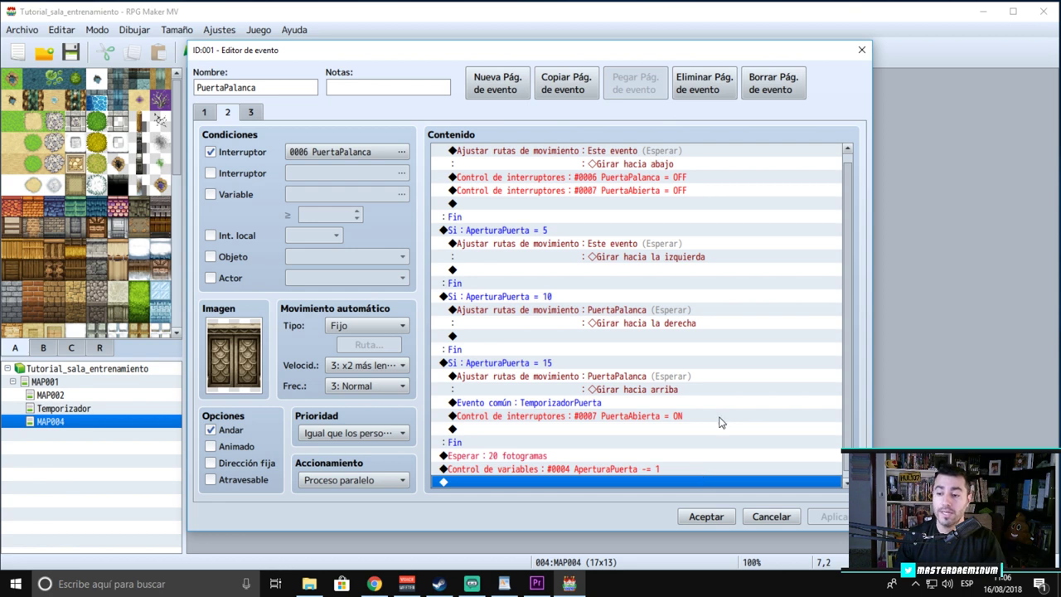
- Examine the AperturaPuerta ≤ 0 condition on the second page and its commands switching off PuertaPalanca and PuertaAbierta
scroll(721, 425, up, 1)
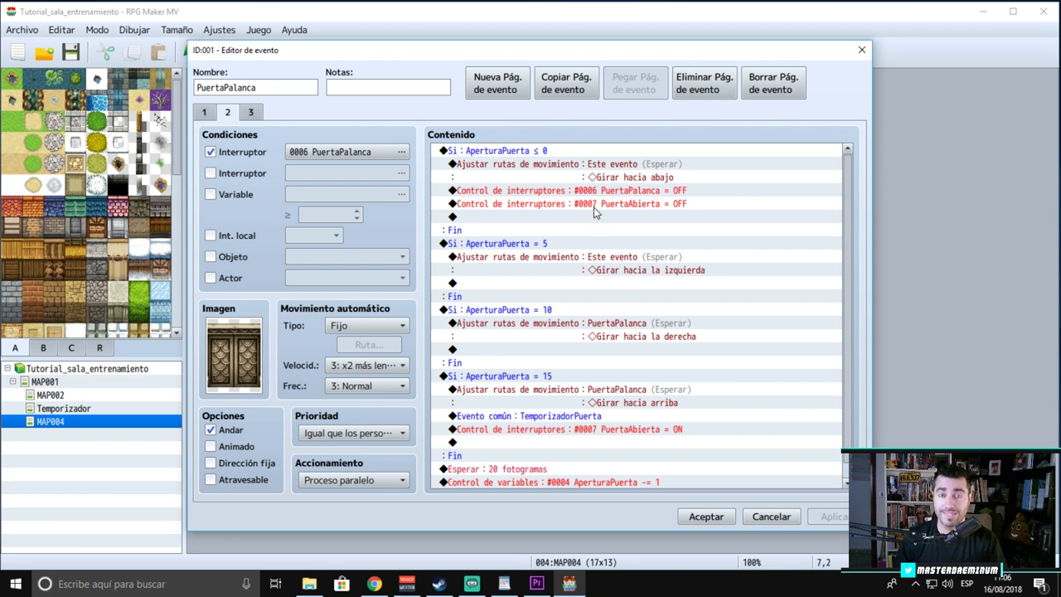
click(530, 152)
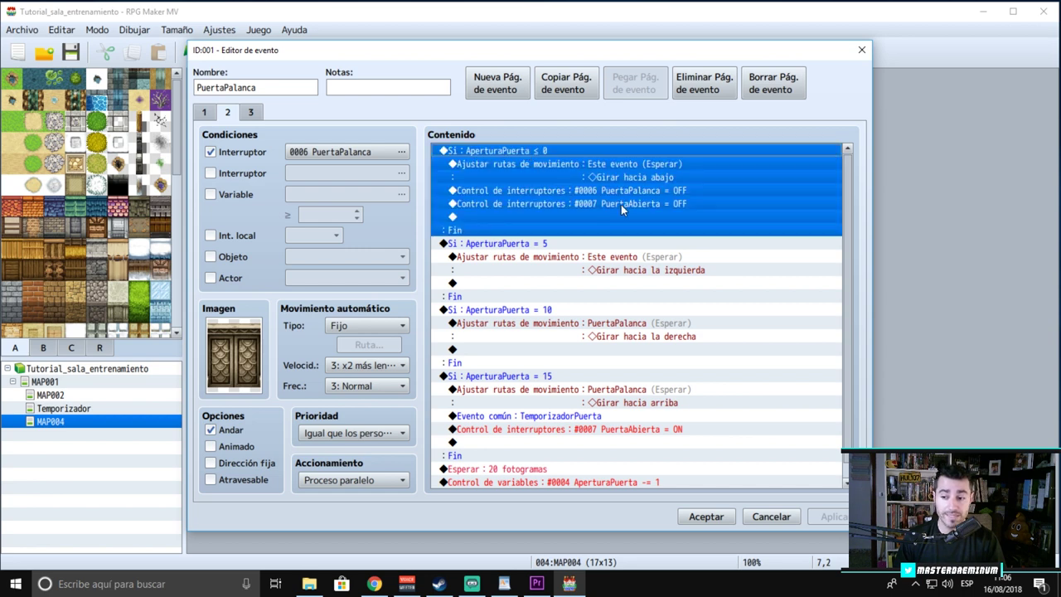
click(713, 203)
click(705, 191)
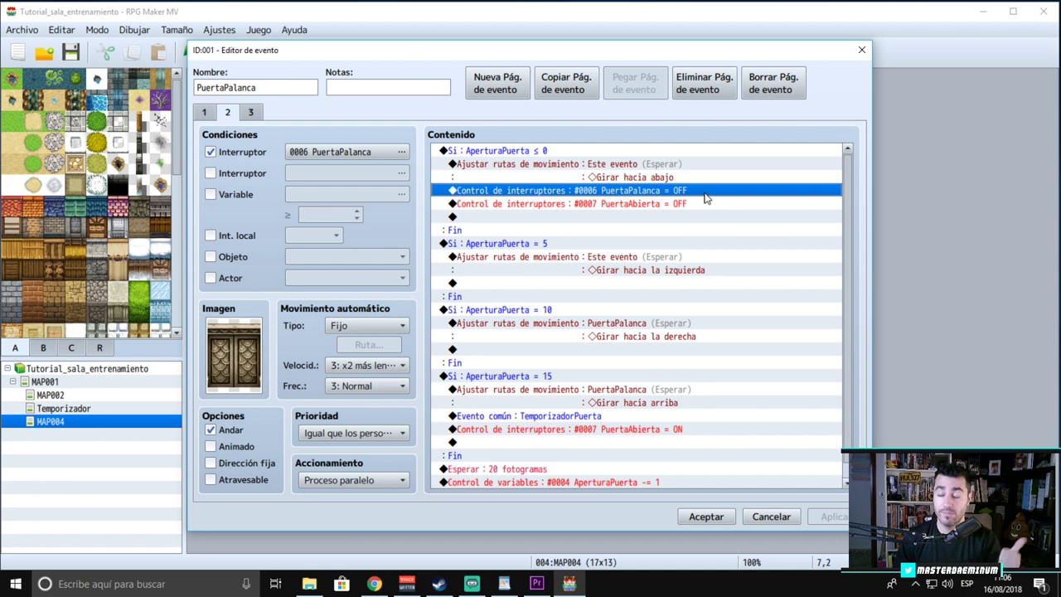
click(654, 204)
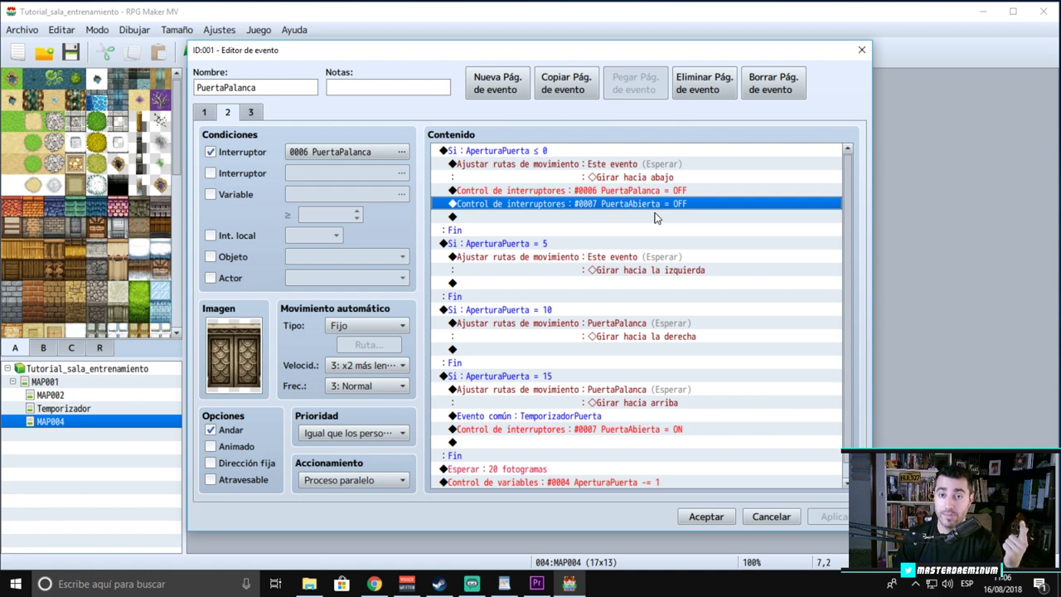
- Examine the AperturaPuerta = 15 branch's upward turn route, PuertaAbierta switch and TemporizadorPuerta common event call
click(537, 388)
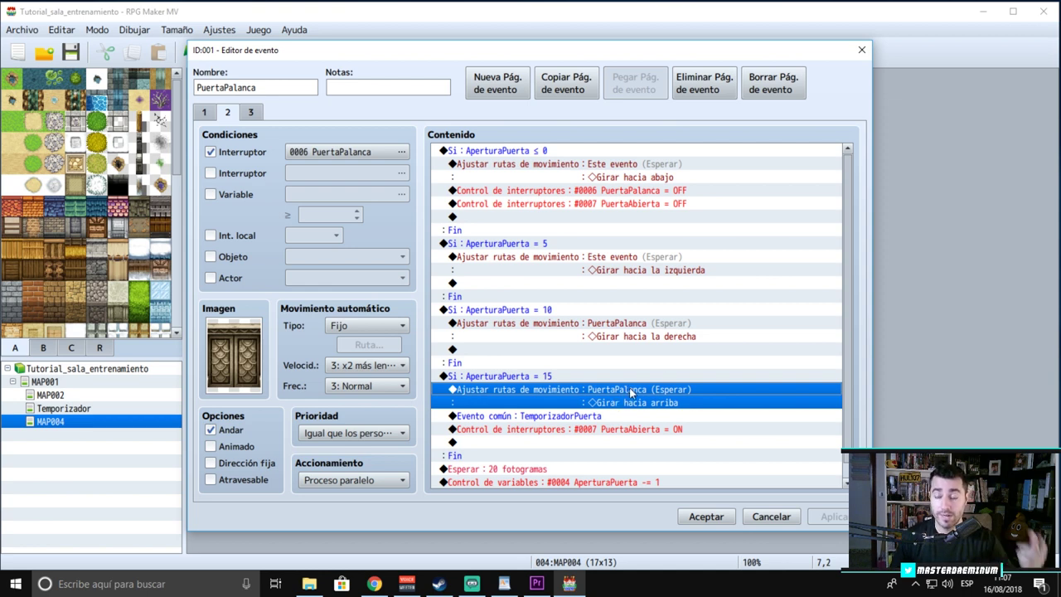
click(674, 430)
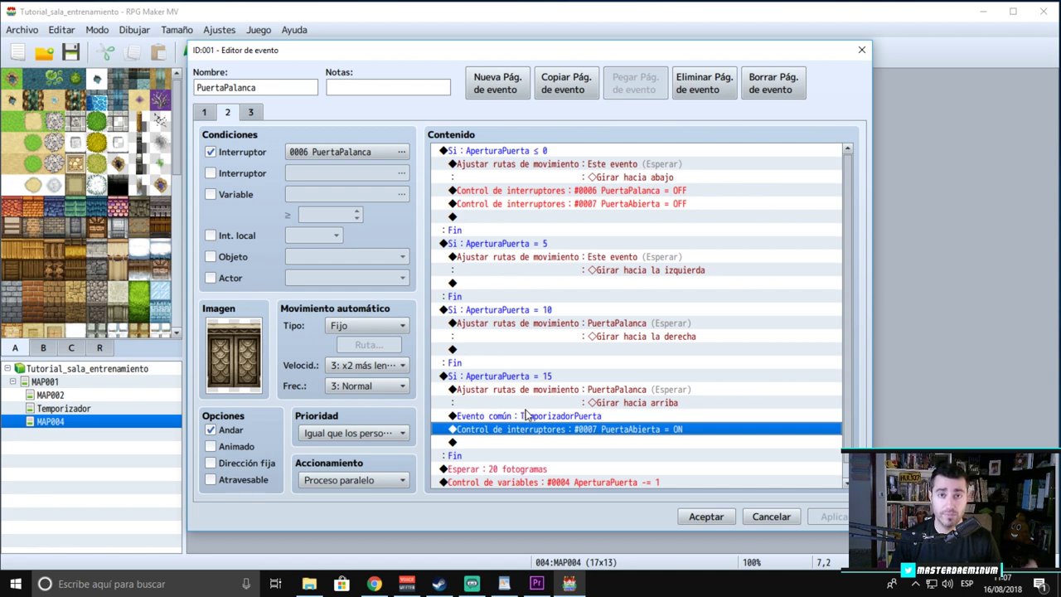
click(599, 421)
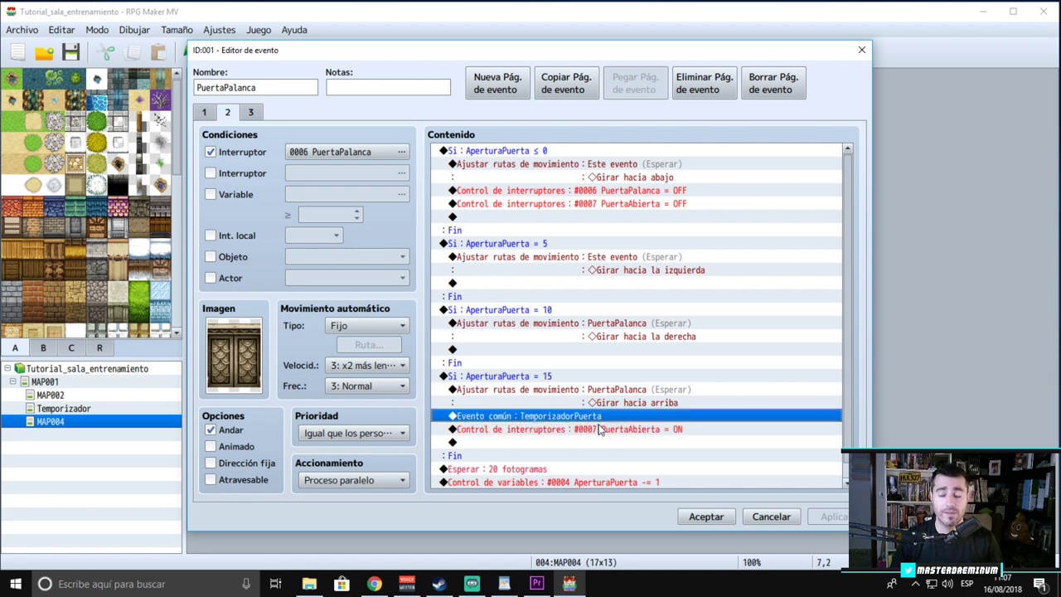
- Inspect the Evento común command's event choices for the AperturaPuerta = 15 branch, cancel it, and close the PuertaPalanca event
double_click(504, 441)
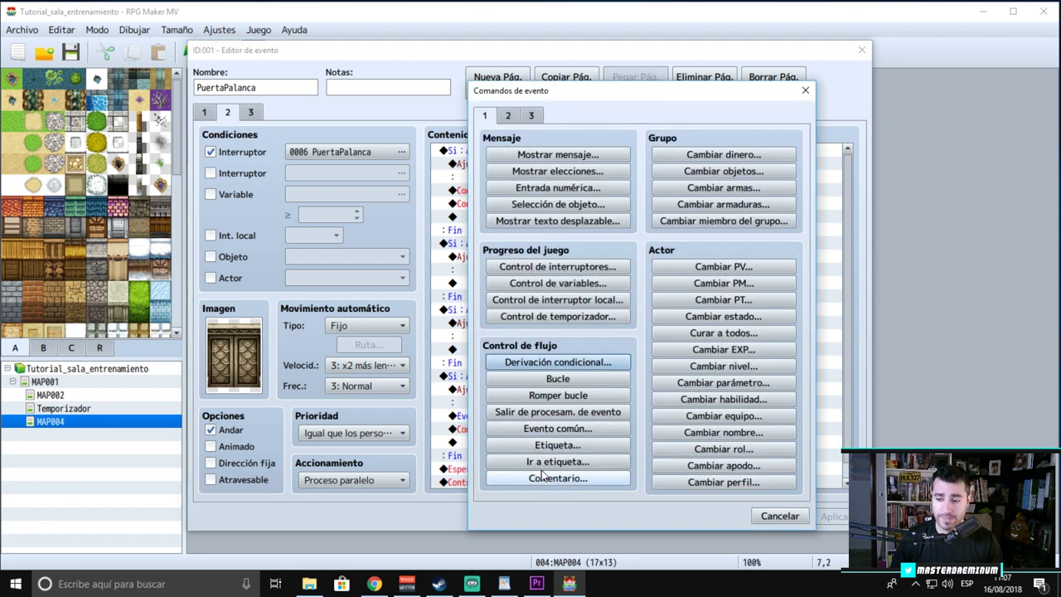
click(548, 430)
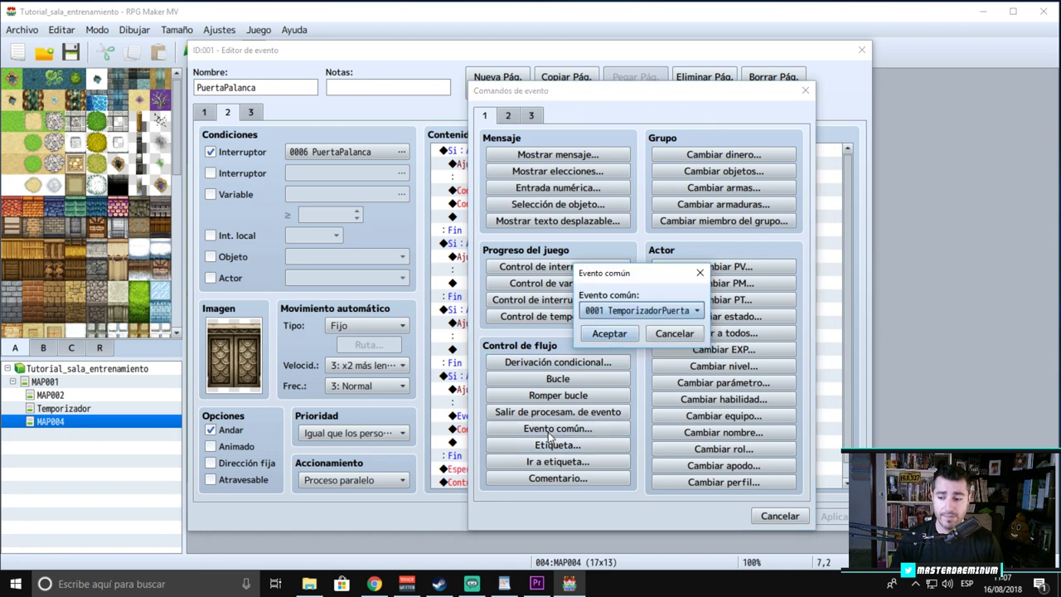
click(663, 310)
click(635, 326)
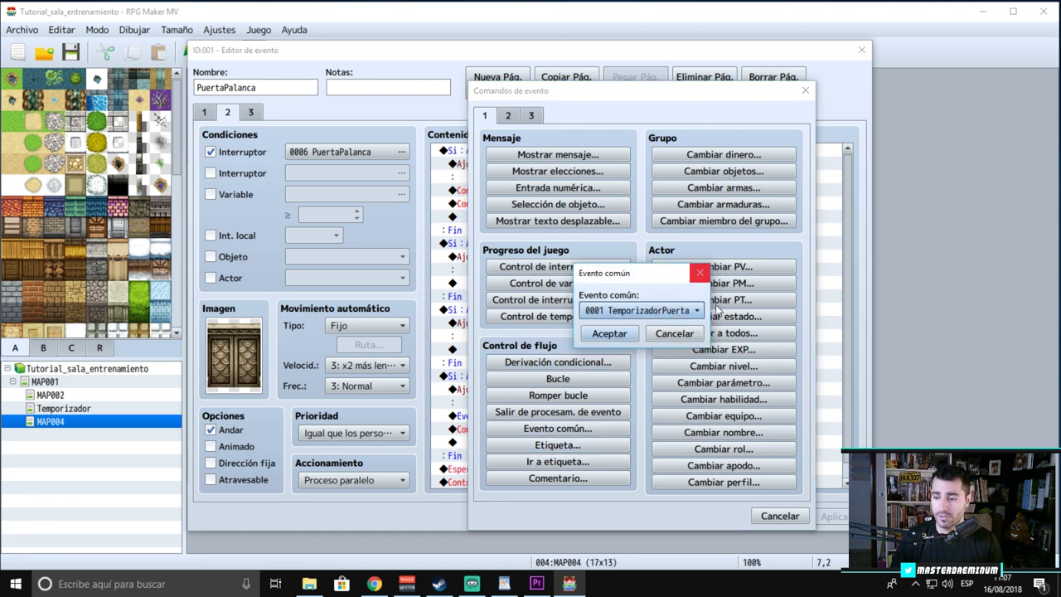
click(675, 334)
click(789, 521)
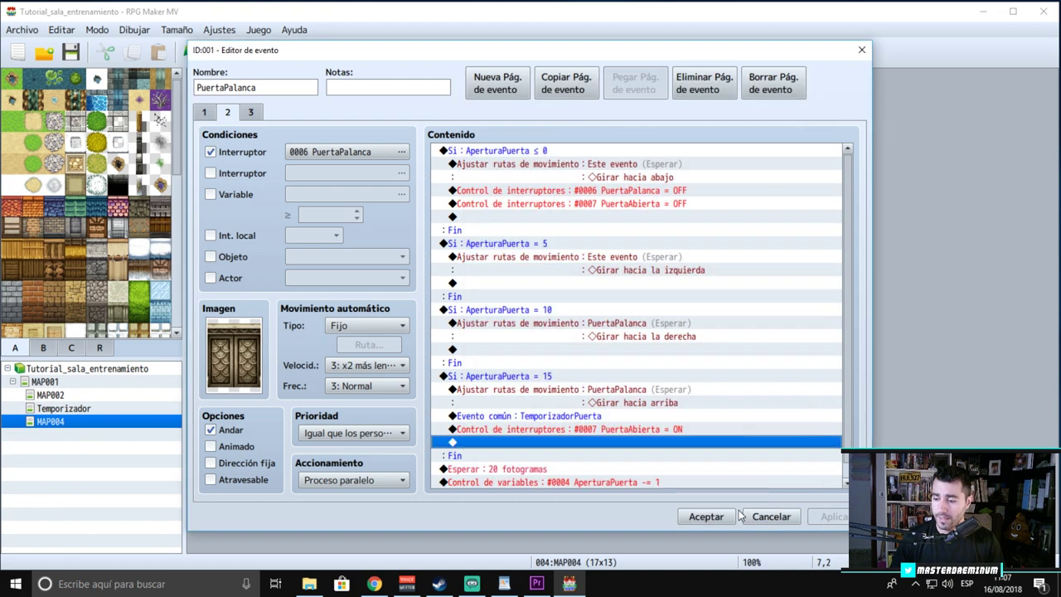
click(703, 514)
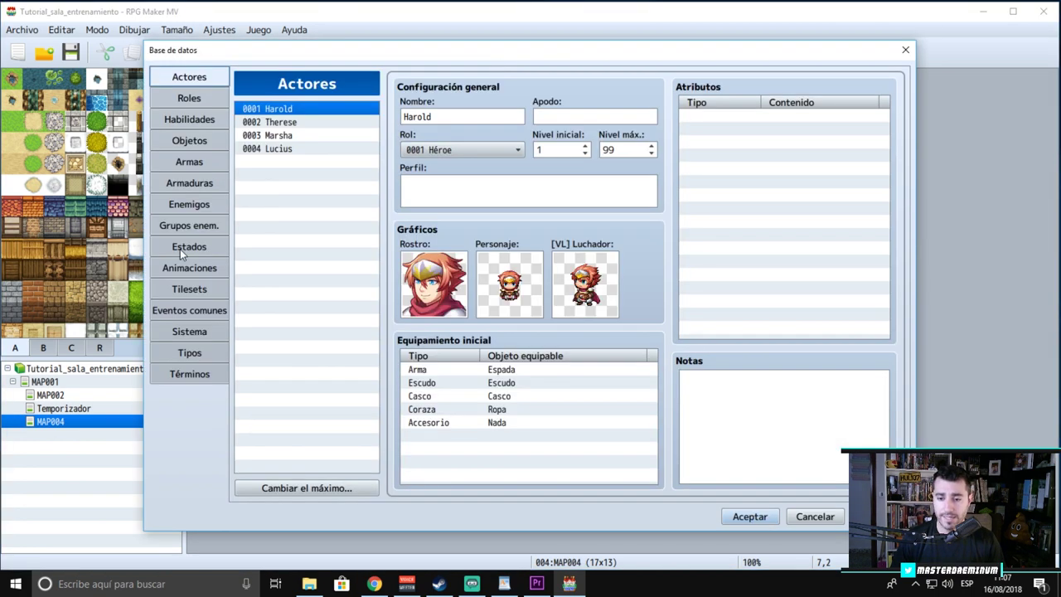
- Open the database's common events and examine the full loop of the TemporizadorPuerta common event
click(515, 52)
click(189, 312)
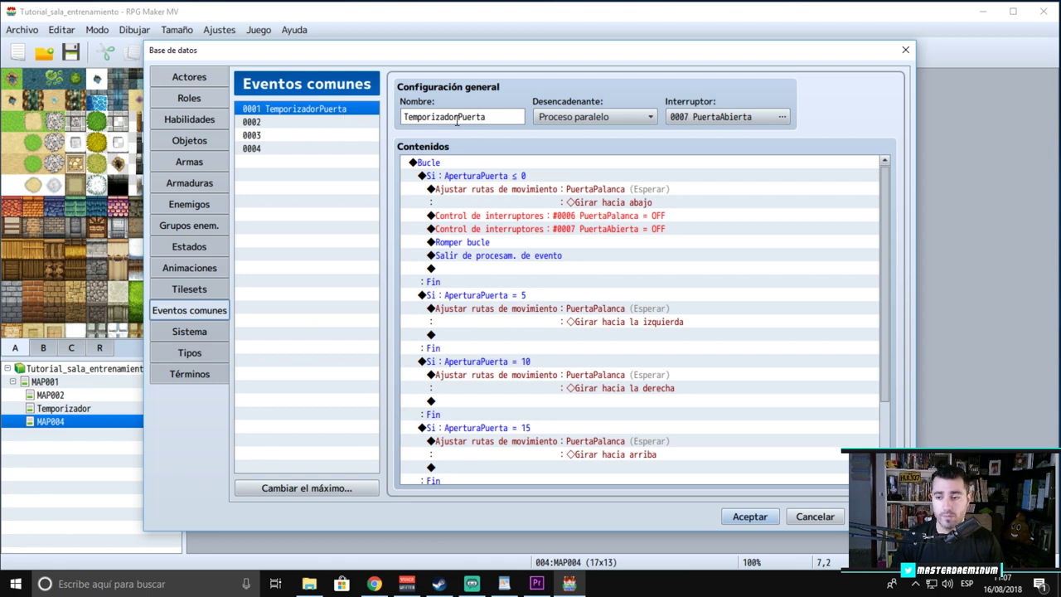
click(453, 162)
scroll(452, 162, down, 1)
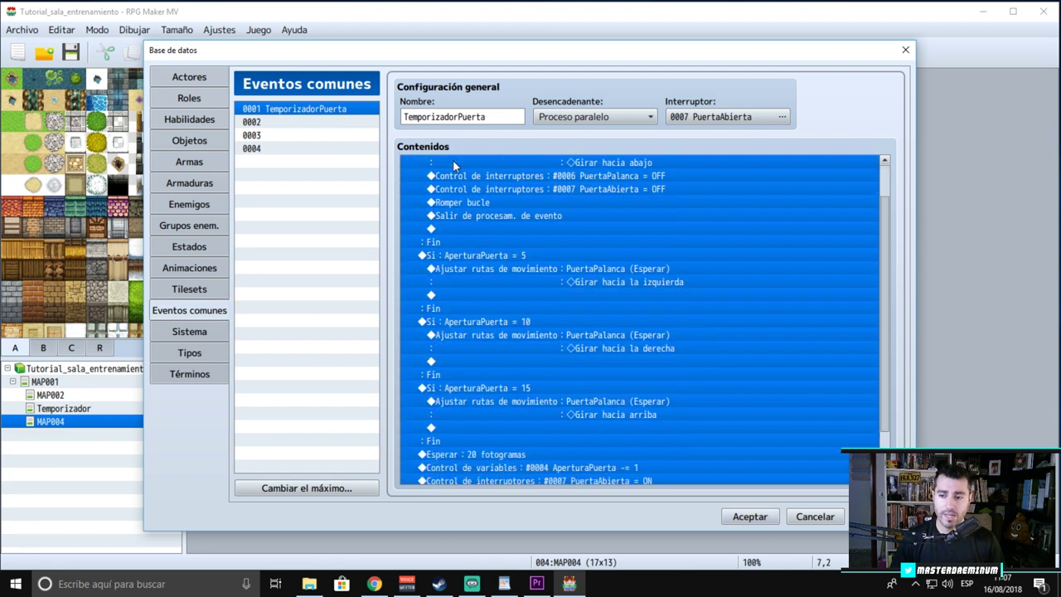
scroll(453, 162, up, 1)
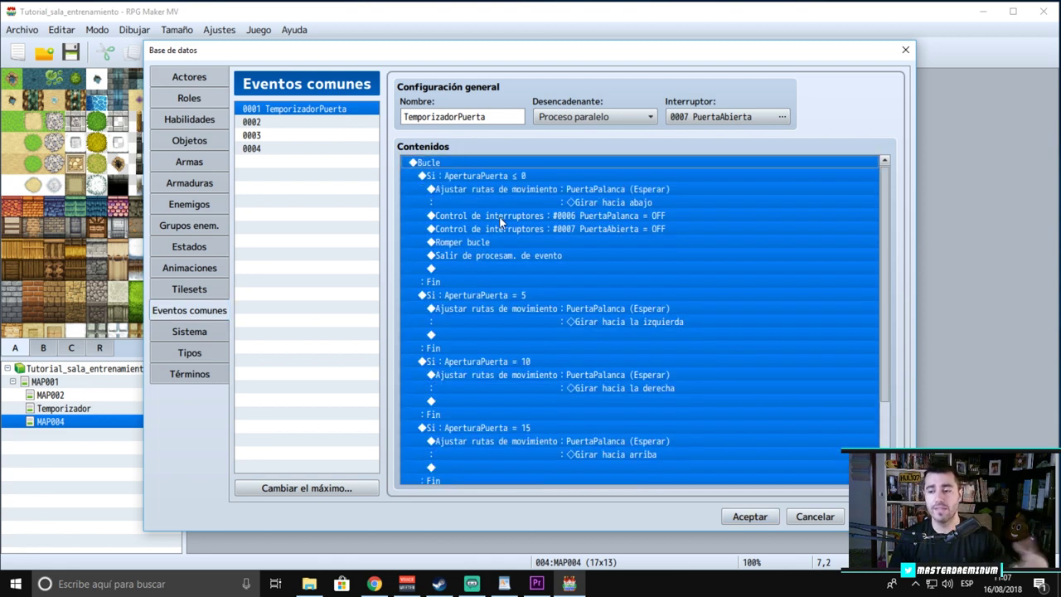
- Examine TemporizadorPuerta's AperturaPuerta branches, from the downward turn route and Salir de procesam. de evento to the commands ending the loop
click(451, 189)
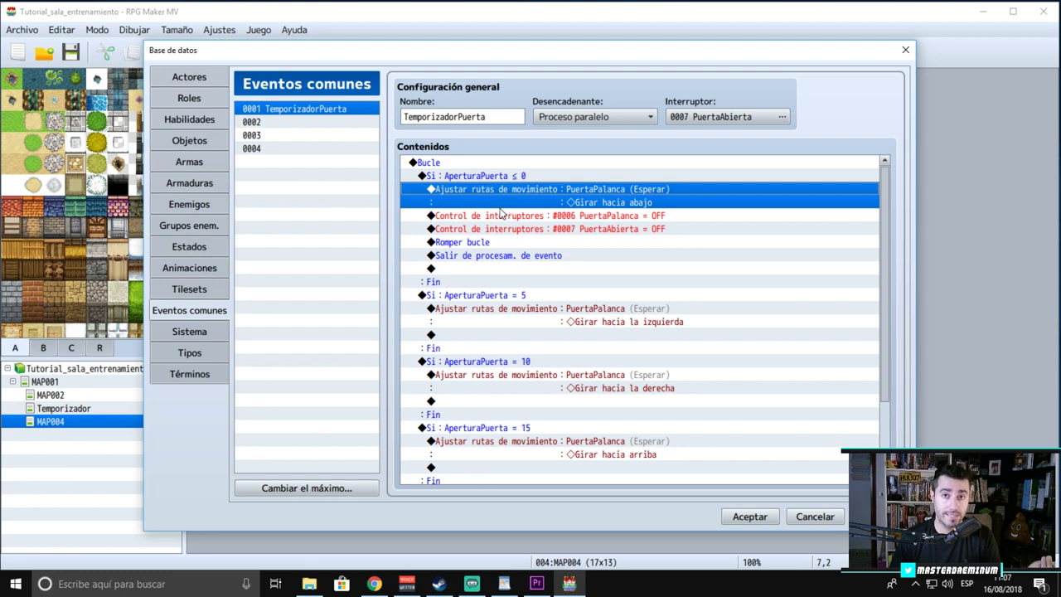
scroll(531, 249, down, 1)
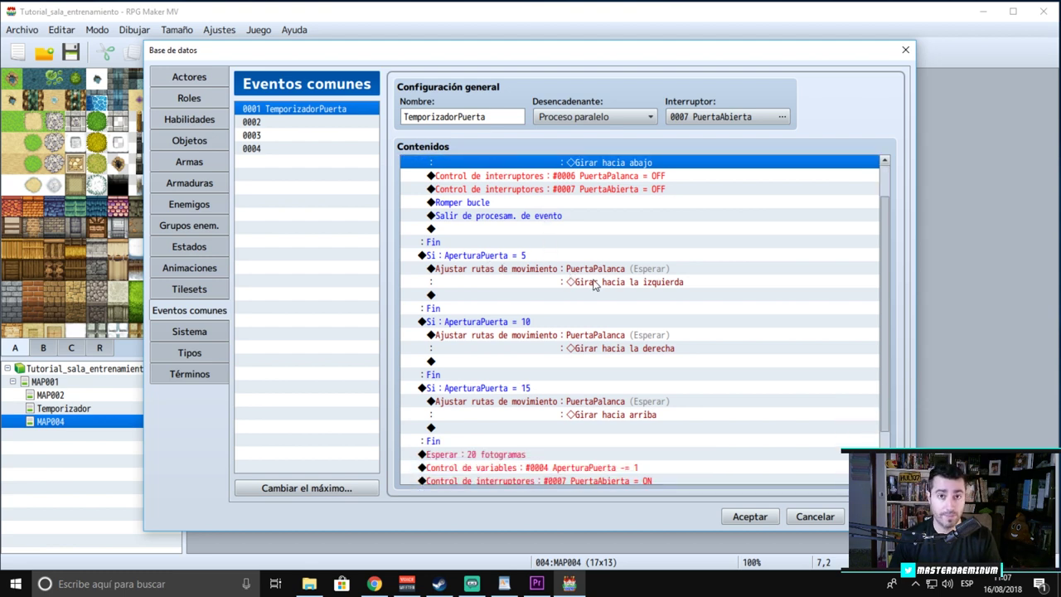
scroll(594, 285, down, 1)
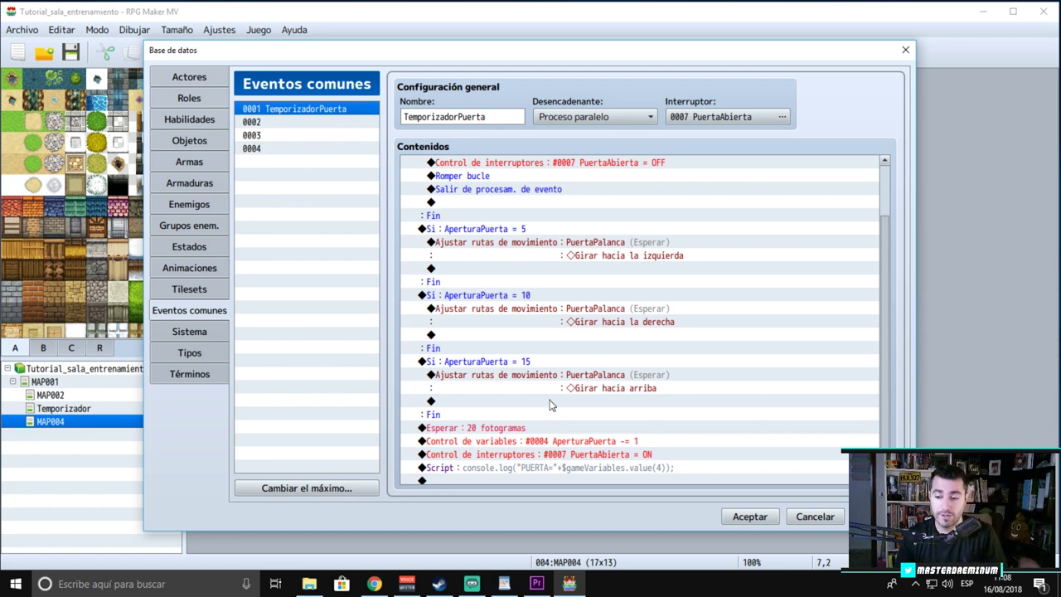
scroll(549, 404, up, 3)
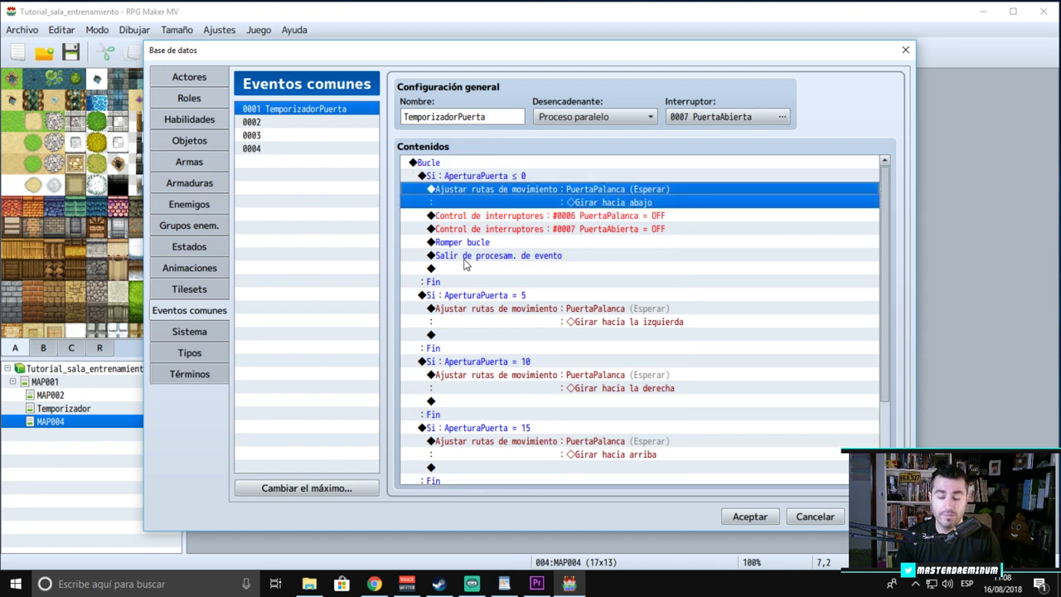
click(496, 257)
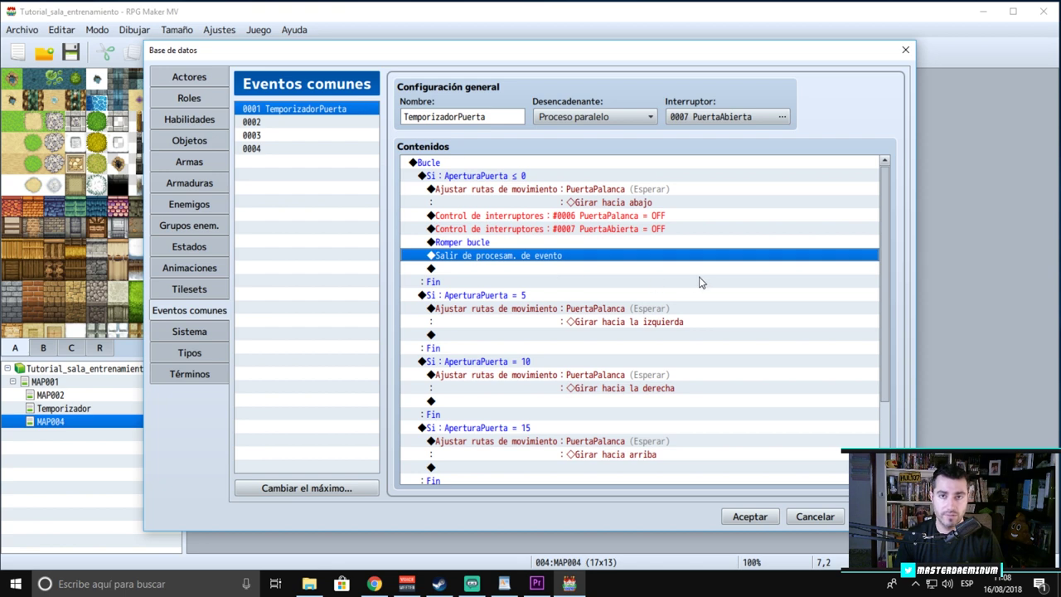
scroll(699, 280, down, 3)
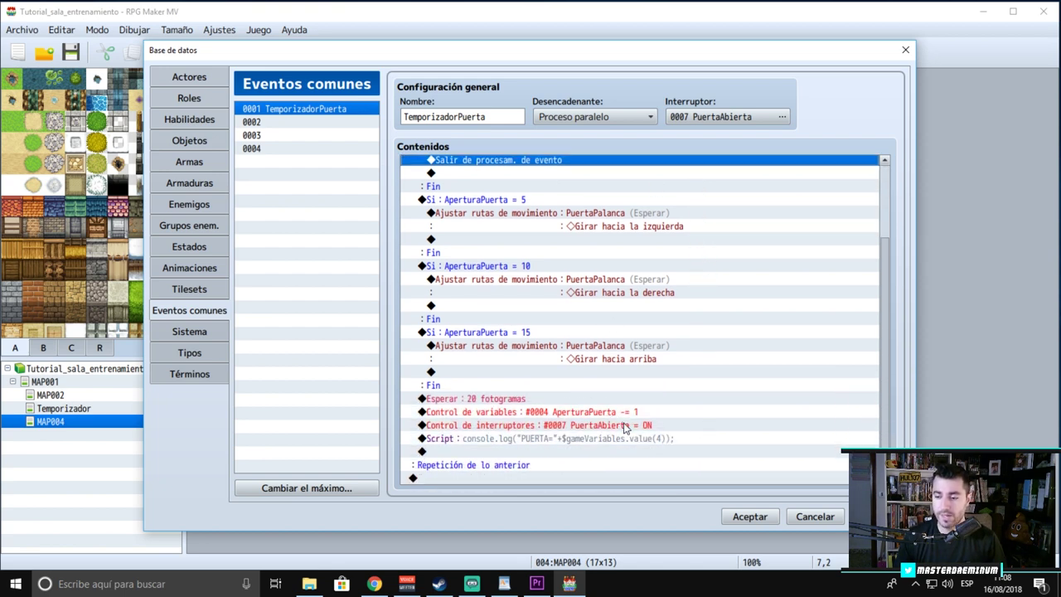
- Open the console.log script command at the loop's end for editing and examine its $gameVariables.value(4) expression
click(493, 441)
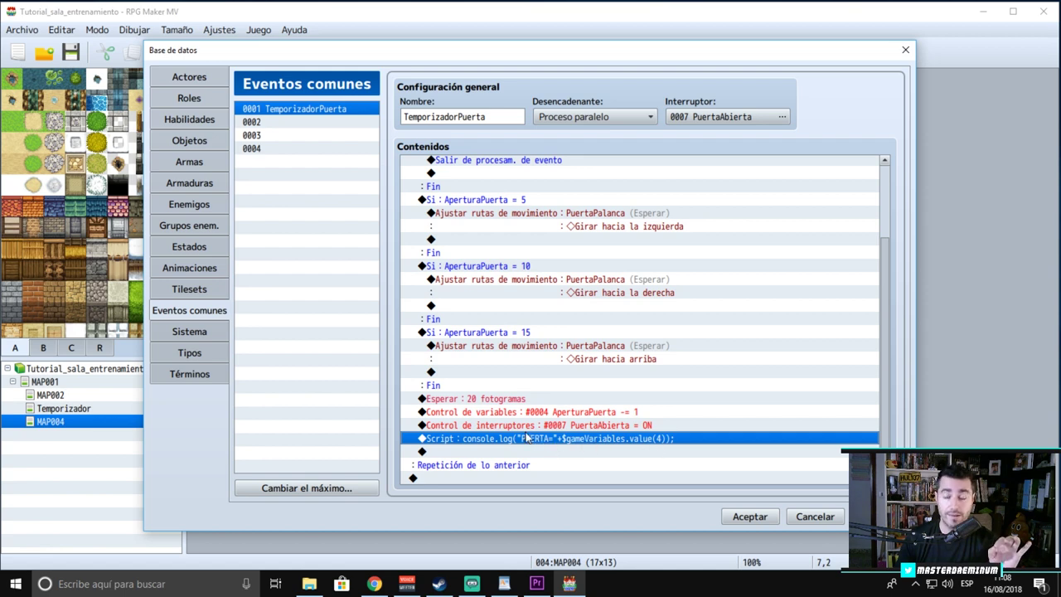
right_click(450, 431)
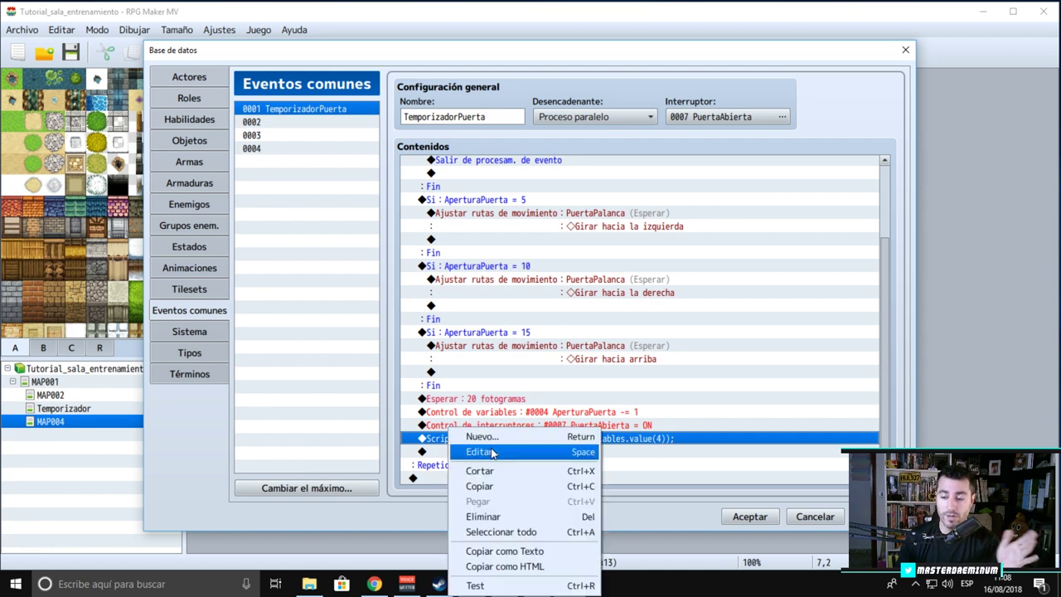
click(481, 452)
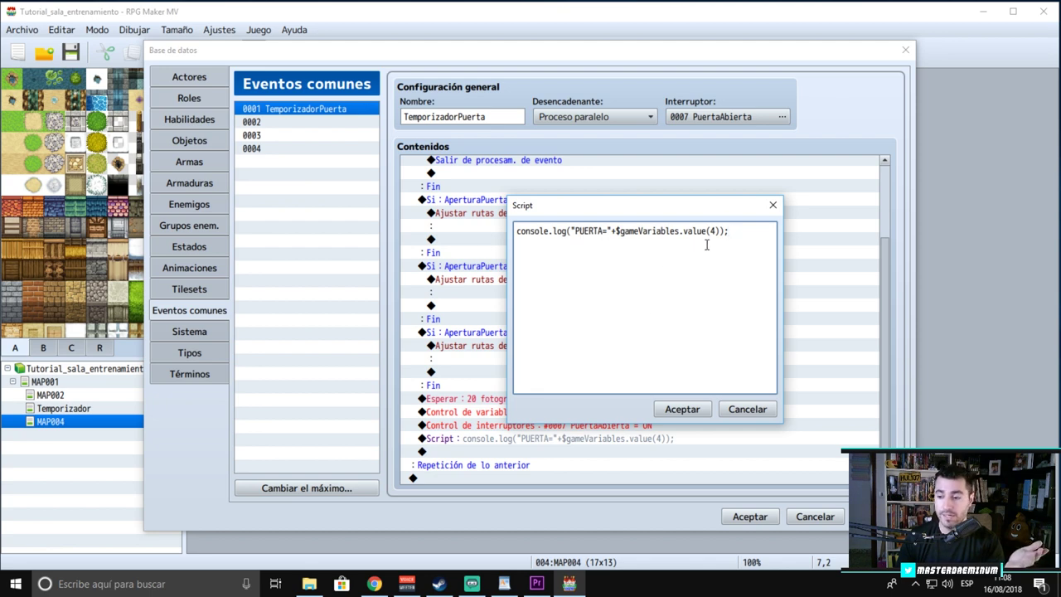
click(617, 230)
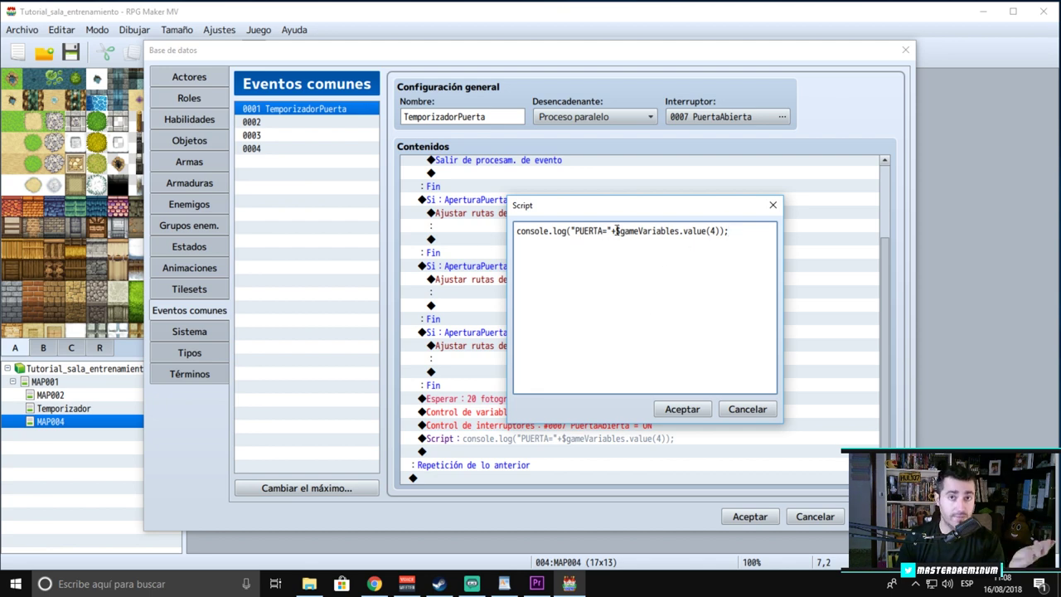
key(End)
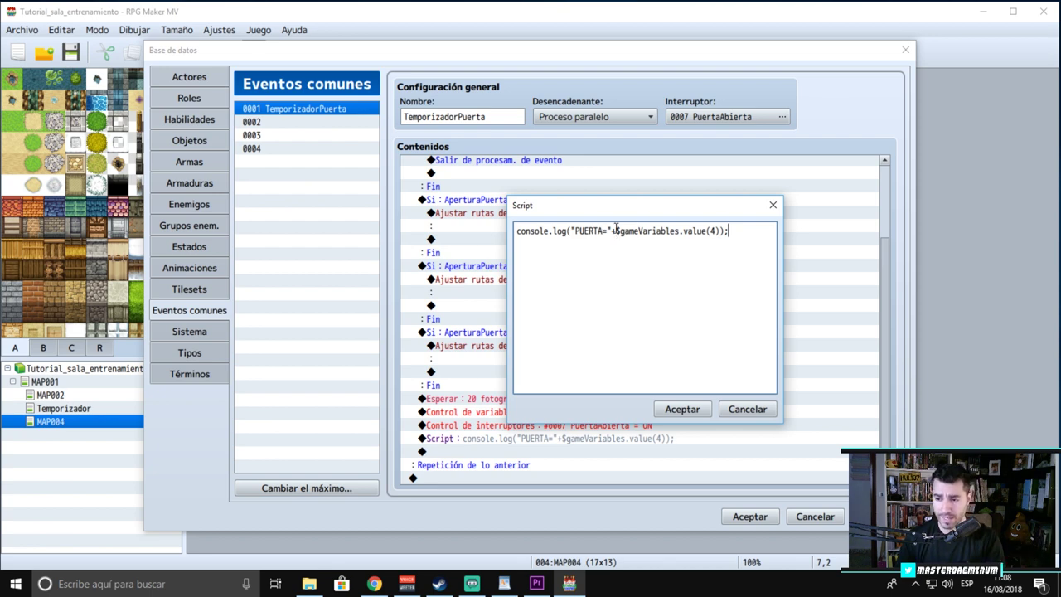
drag(616, 231, 707, 232)
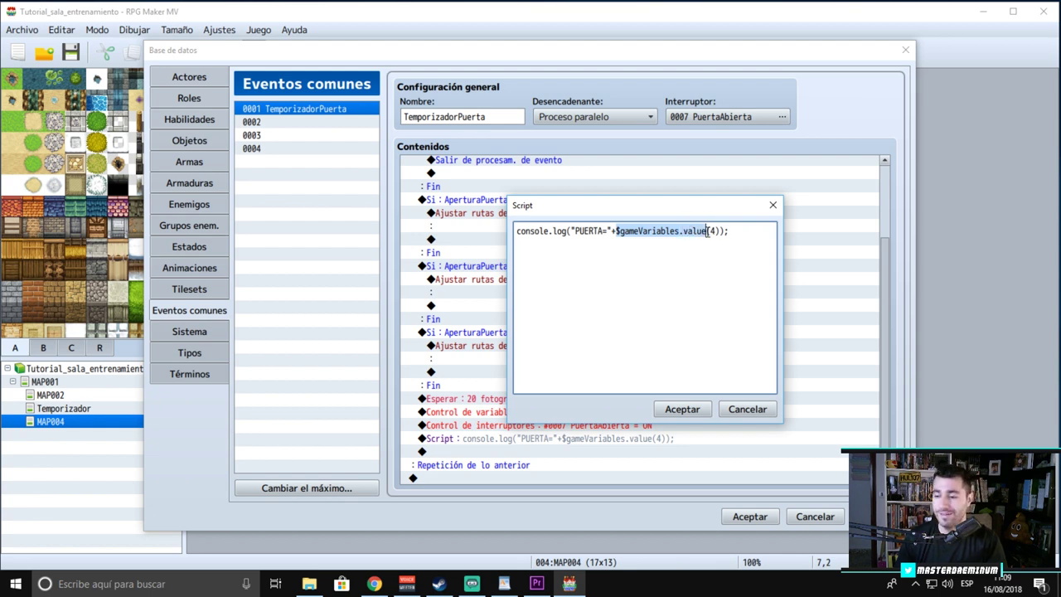
click(718, 232)
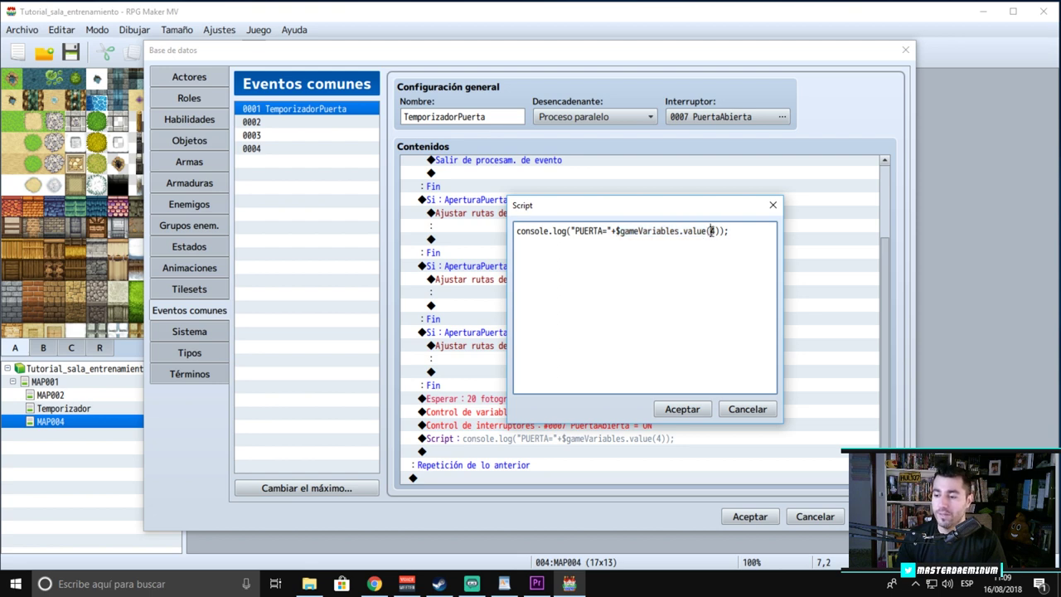
double_click(710, 231)
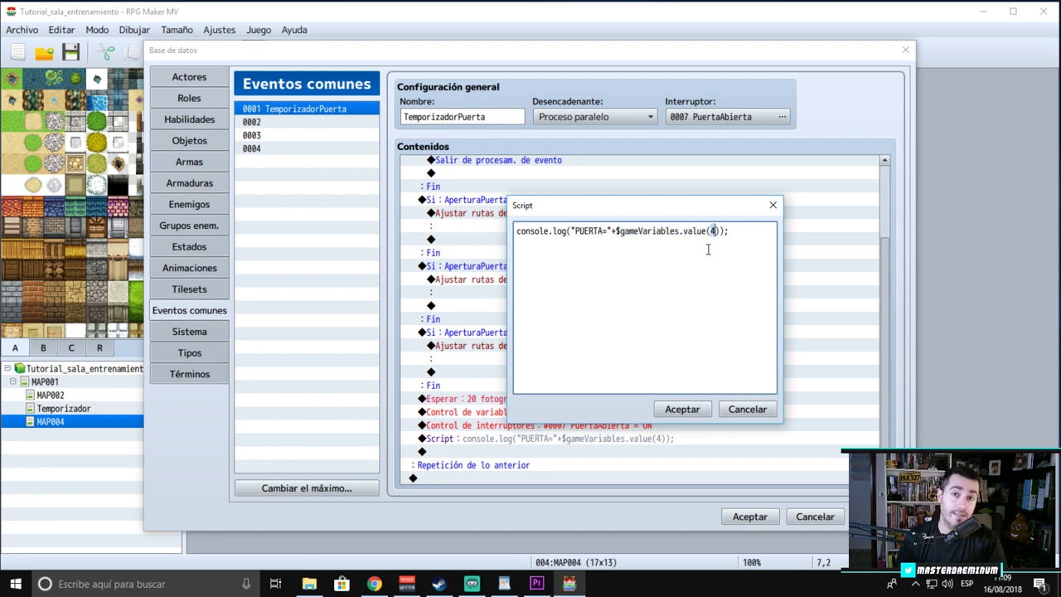
click(716, 232)
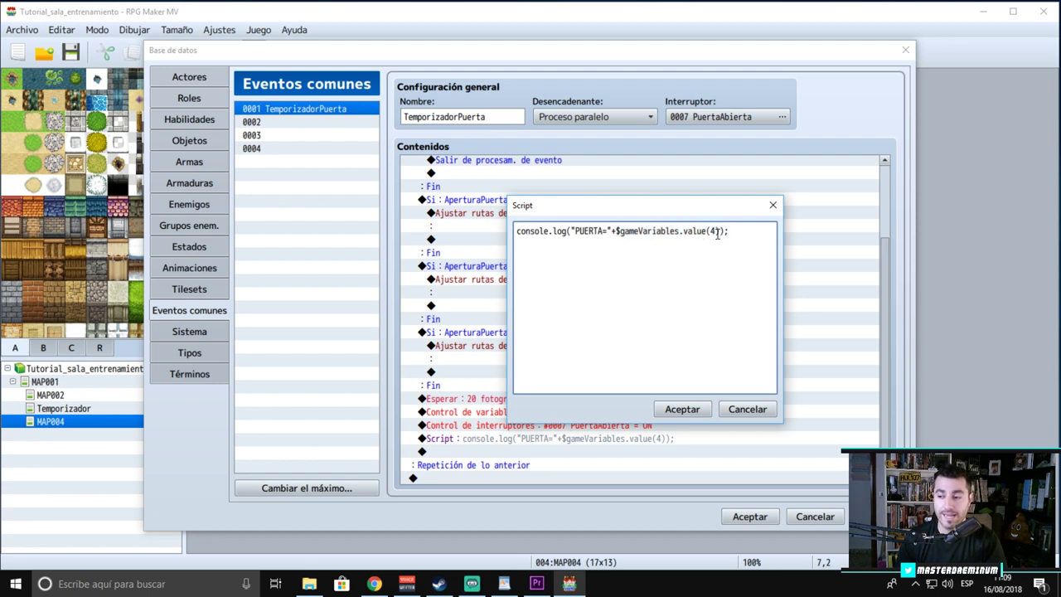
- Move the Script dialog aside to compare the script's variable number with the AperturaPuerta variable command, and accept the script
drag(663, 214, 786, 72)
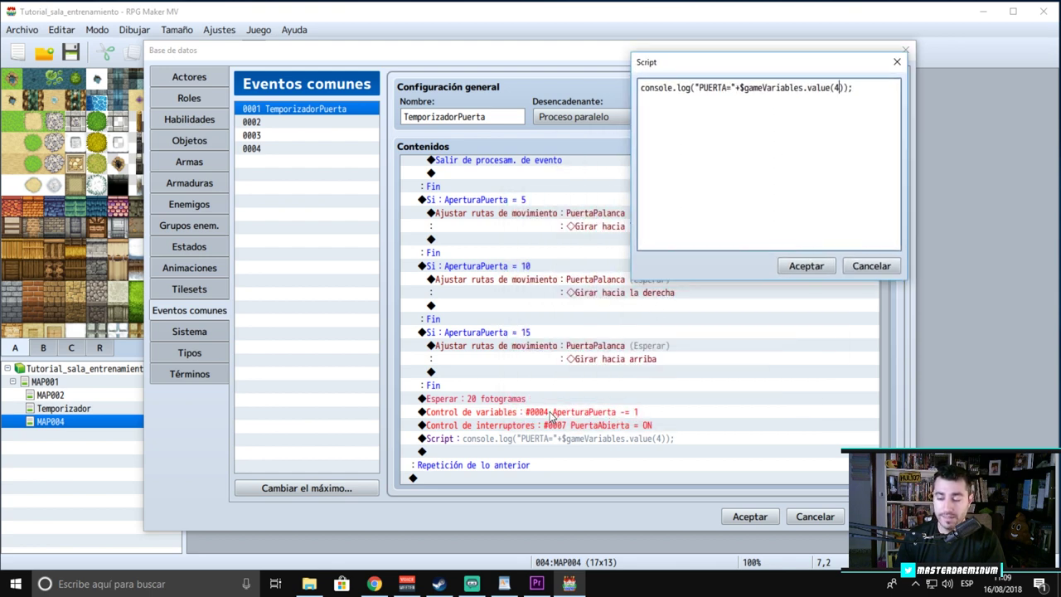
drag(753, 71, 743, 88)
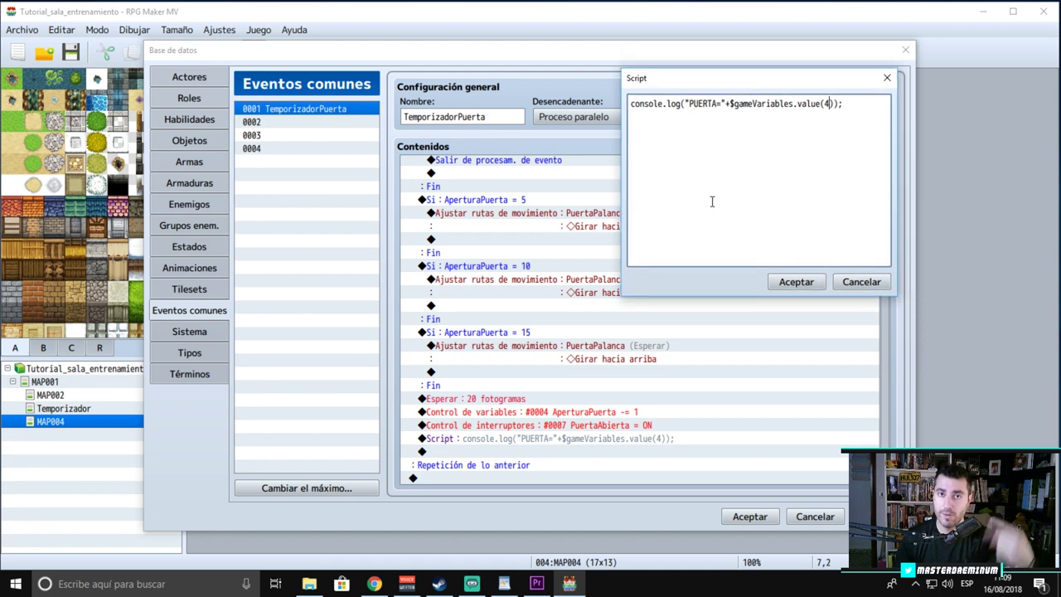
click(803, 286)
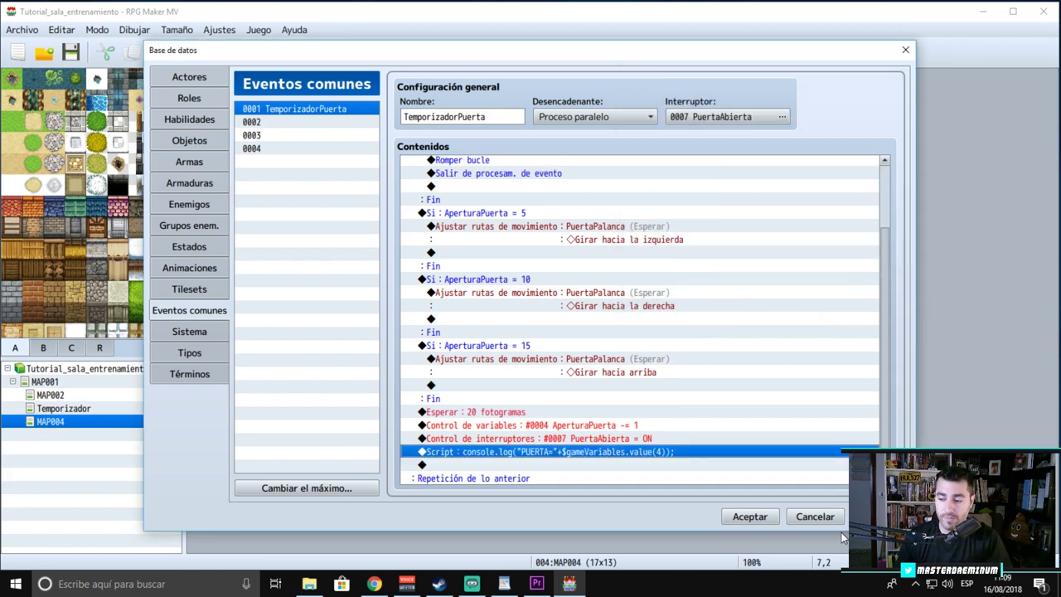
- Accept the database and switch from MAP004 to MAP001, selecting the path tile at 7,10 below the player's start
click(764, 517)
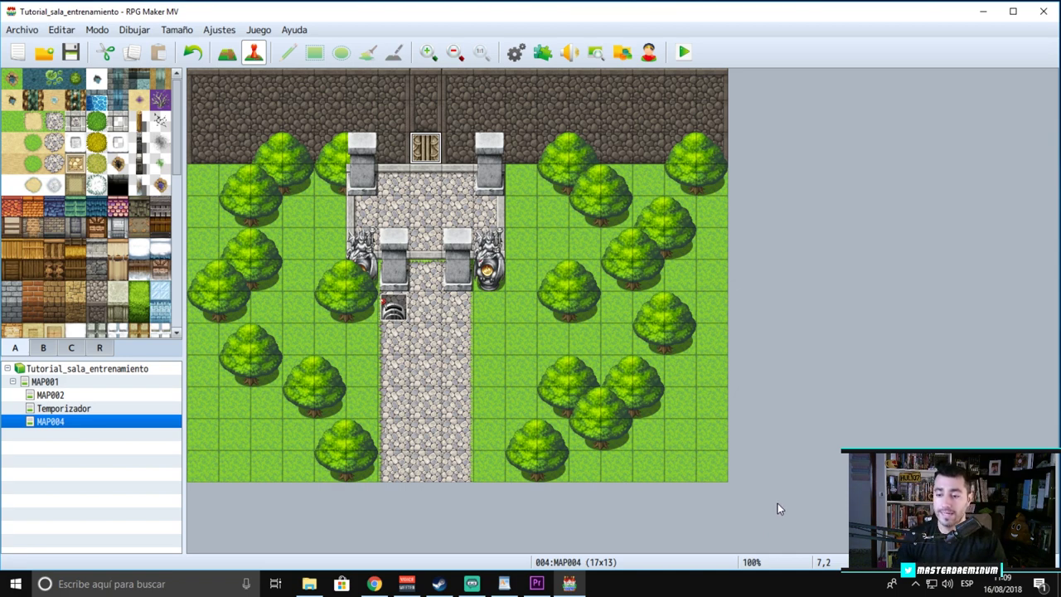
click(502, 317)
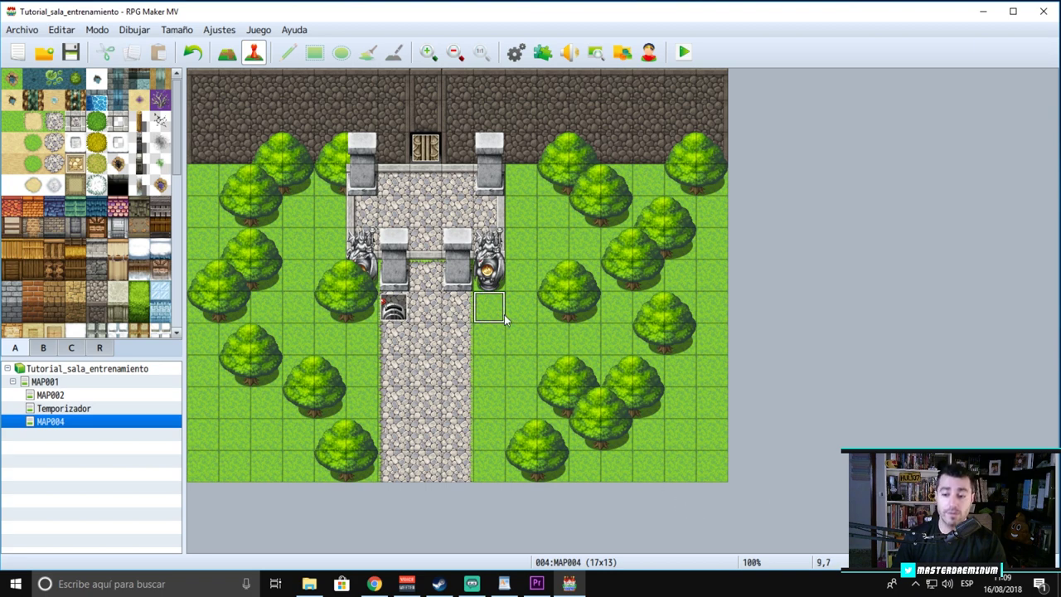
click(45, 381)
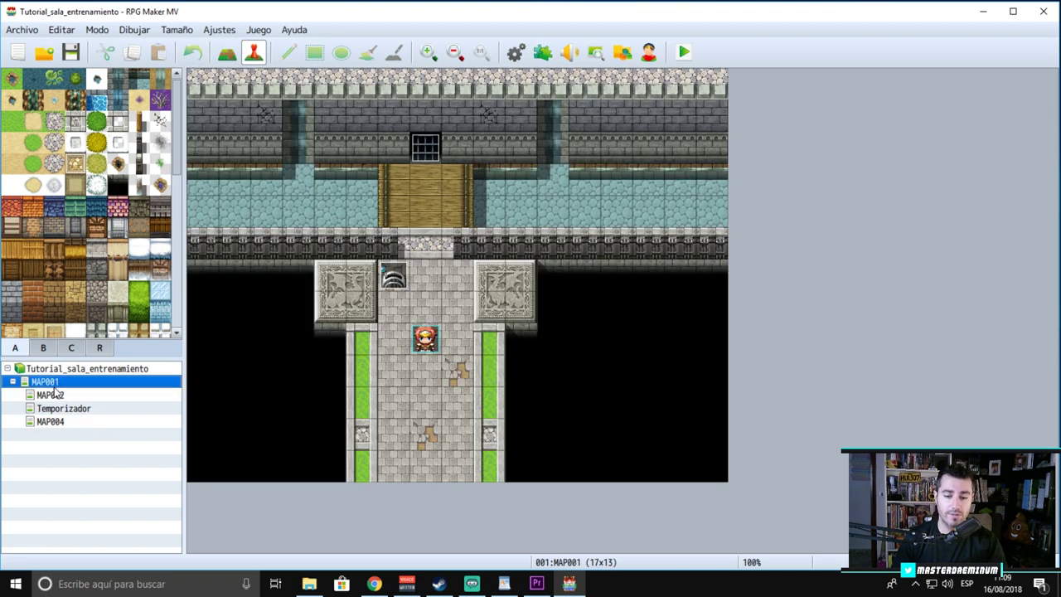
click(428, 395)
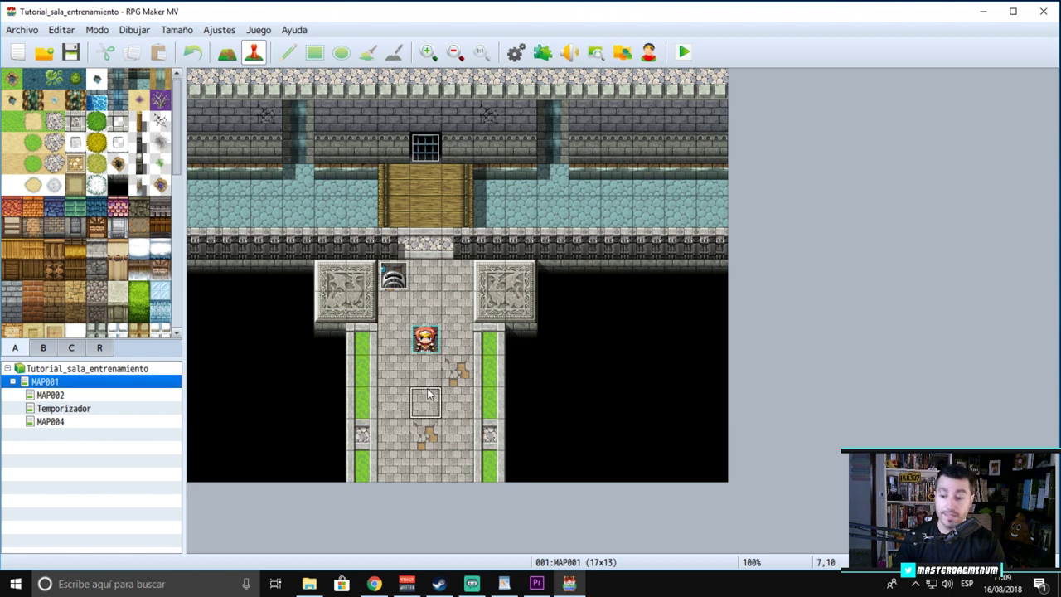